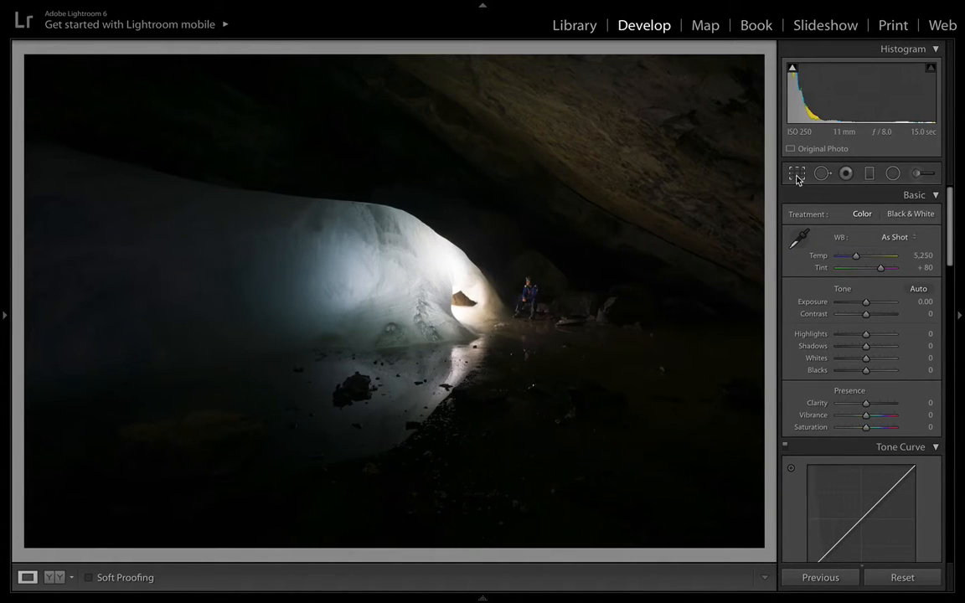
# Step: Crop the photo to a wider custom aspect by trimming a narrow strip from its upper and lower edges
pyautogui.click(797, 174)
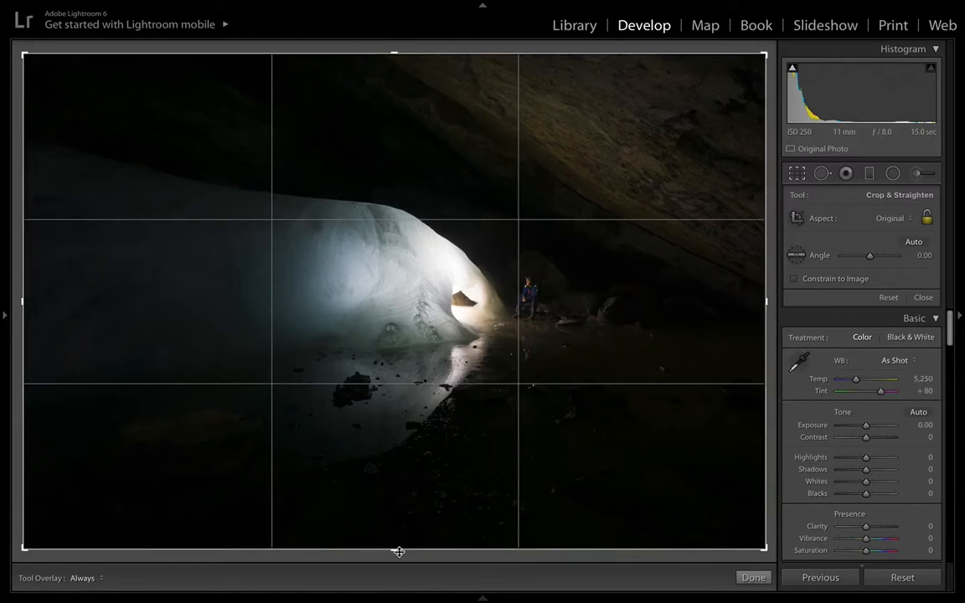
pyautogui.moveTo(399, 552); pyautogui.dragTo(396, 533)
pyautogui.moveTo(394, 65); pyautogui.dragTo(396, 74)
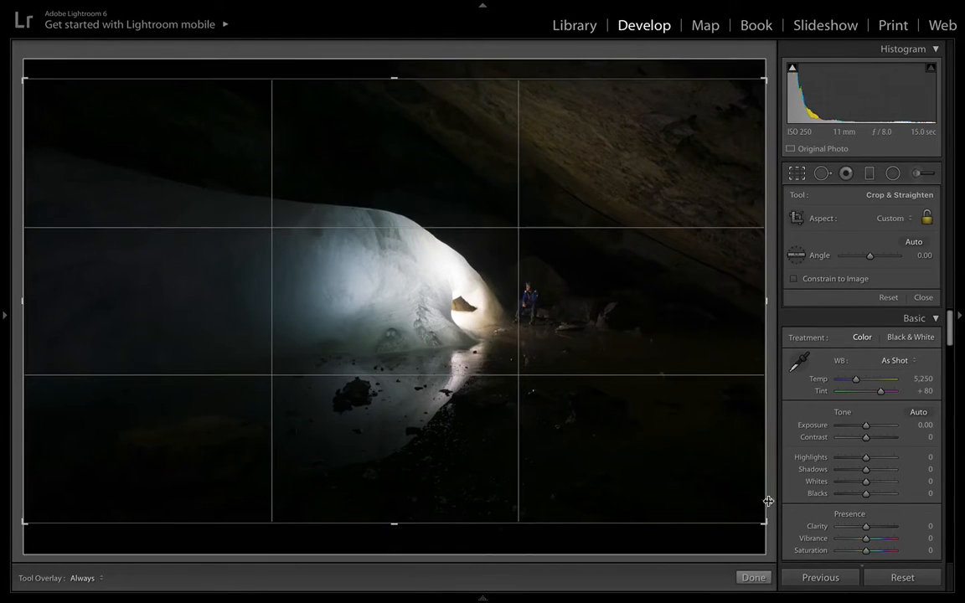
pyautogui.click(754, 578)
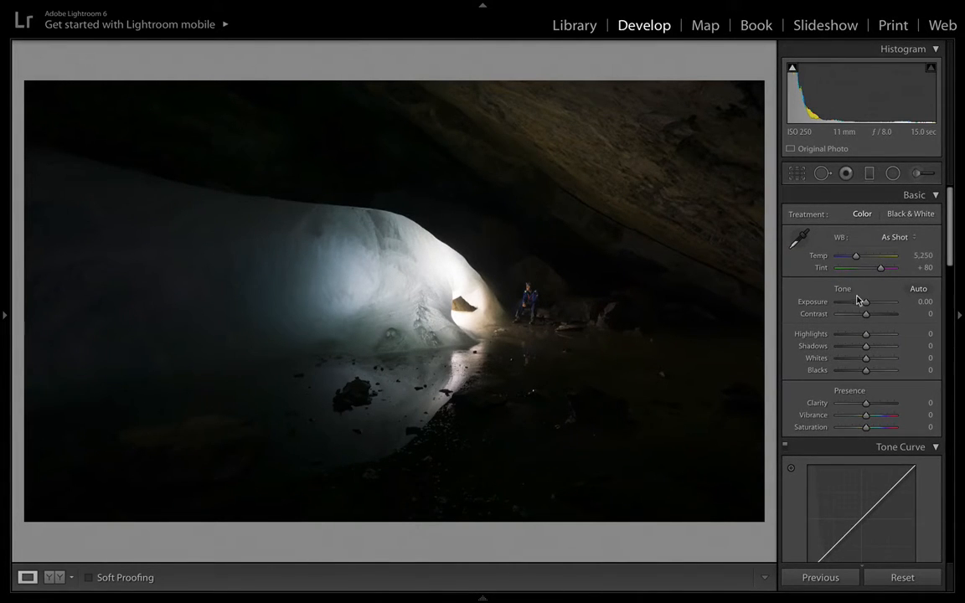
# Step: Raise the photo's exposure to +1.45 and lower its contrast to −63
pyautogui.moveTo(863, 303); pyautogui.dragTo(869, 307)
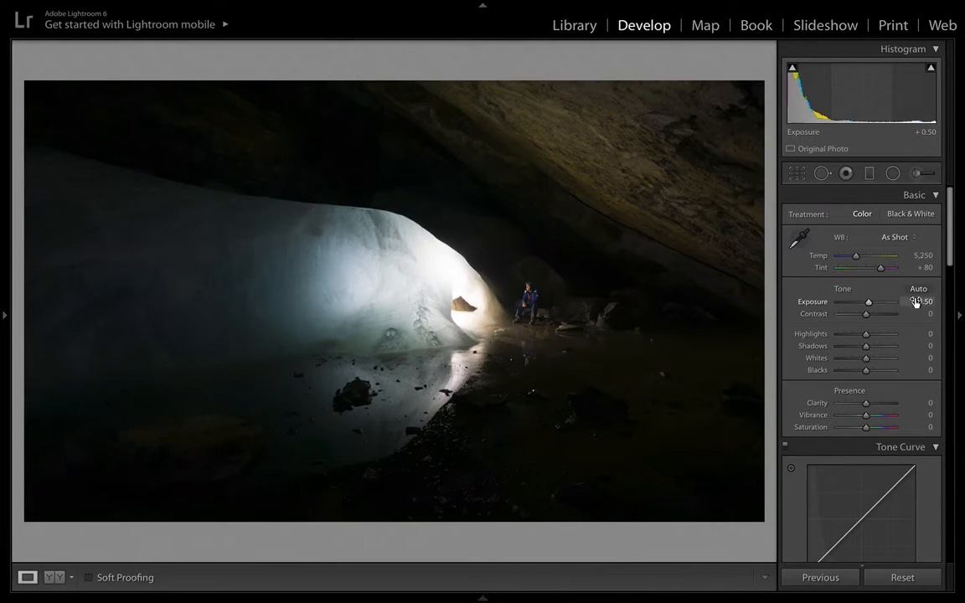
pyautogui.moveTo(916, 306); pyautogui.dragTo(946, 306)
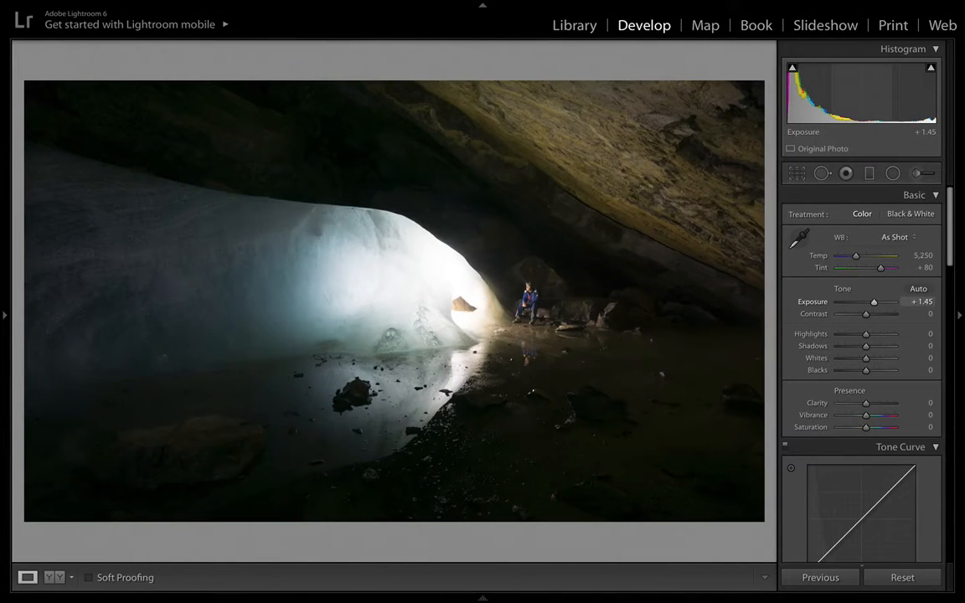
pyautogui.moveTo(867, 317); pyautogui.dragTo(869, 315)
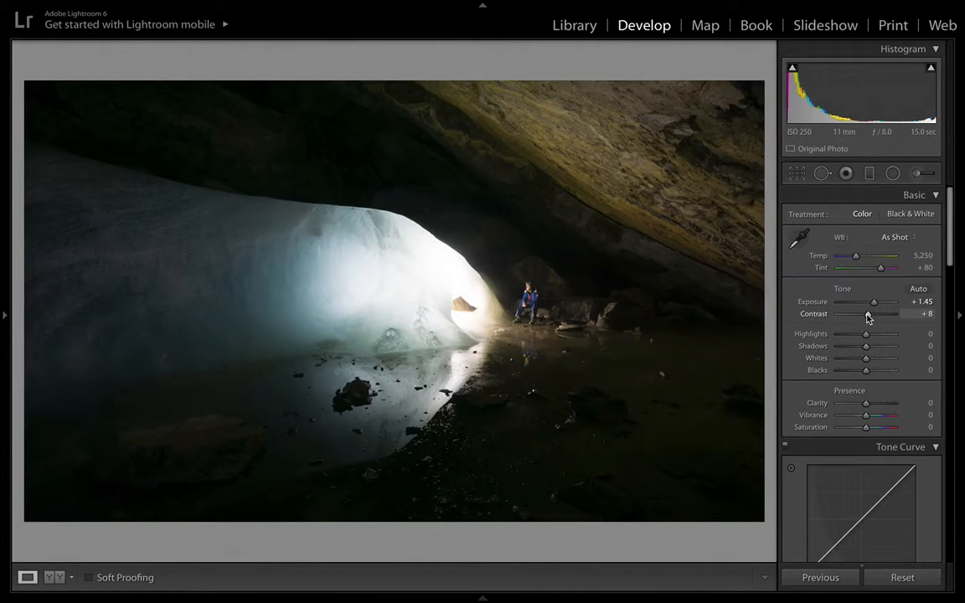
pyautogui.moveTo(868, 317); pyautogui.dragTo(847, 316)
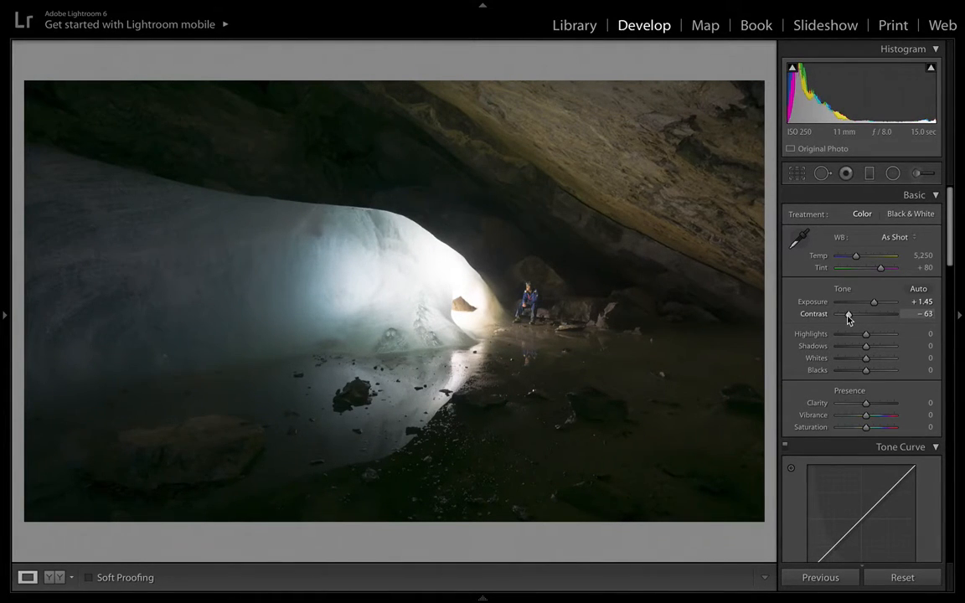
# Step: Set the basic tone to highlights −31, shadows +12, whites +31 and blacks −11
pyautogui.scroll(-3, 848, 318)
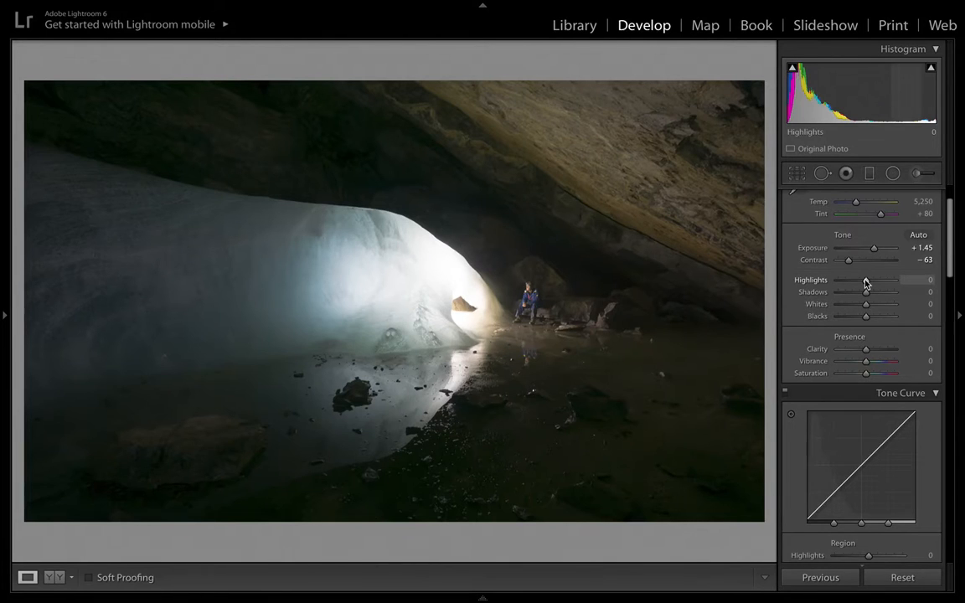
pyautogui.moveTo(866, 284); pyautogui.dragTo(857, 283)
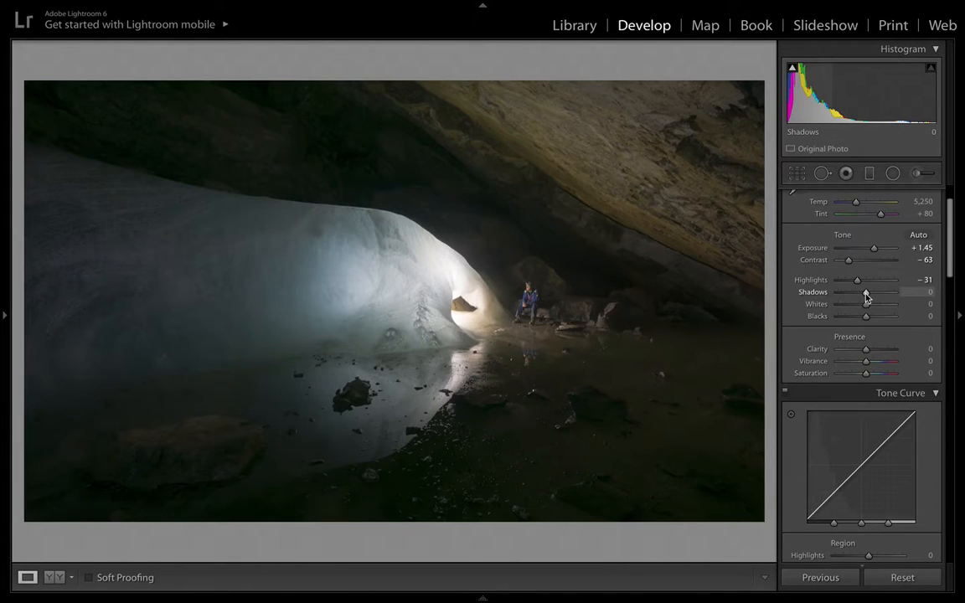
pyautogui.moveTo(867, 295)
pyautogui.mouseDown()
pyautogui.moveTo(875, 299)
pyautogui.moveTo(858, 307)
pyautogui.moveTo(876, 305)
pyautogui.mouseUp()
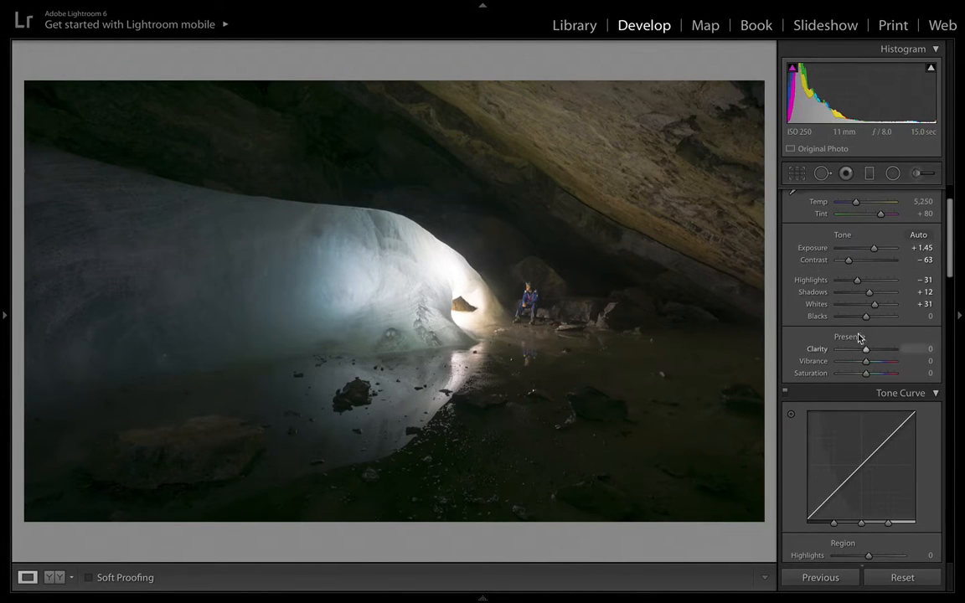
pyautogui.moveTo(866, 319); pyautogui.dragTo(864, 322)
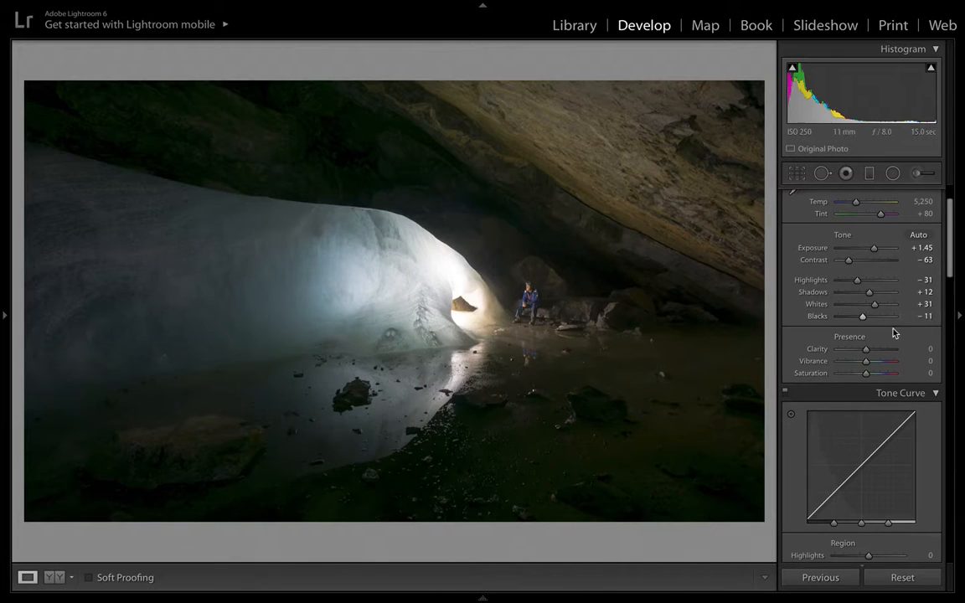
# Step: Set the photo's presence values to clarity +14, vibrance +51 and saturation +17
pyautogui.scroll(-2, 882, 335)
pyautogui.scroll(-1, 884, 335)
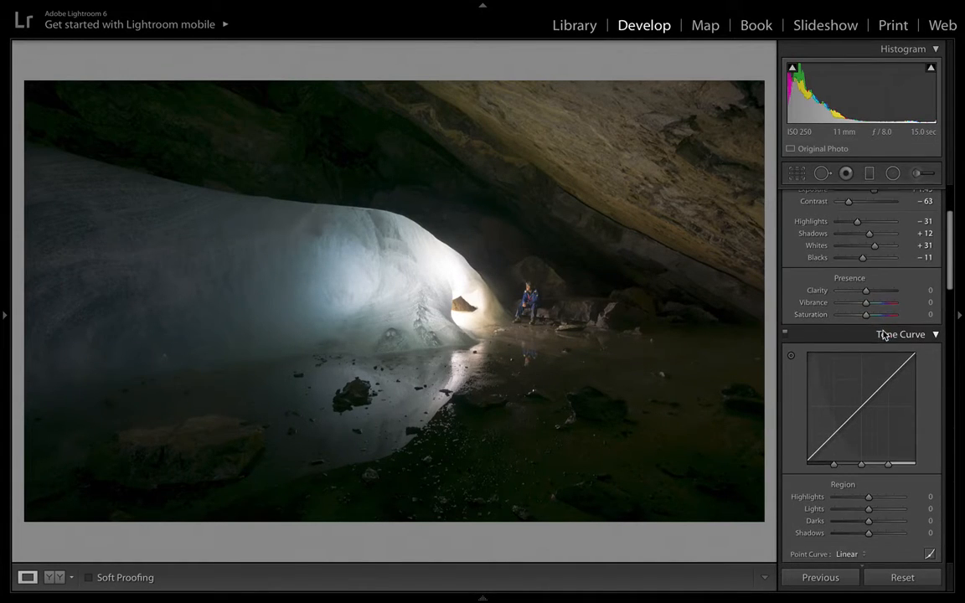
pyautogui.moveTo(865, 294); pyautogui.dragTo(870, 295)
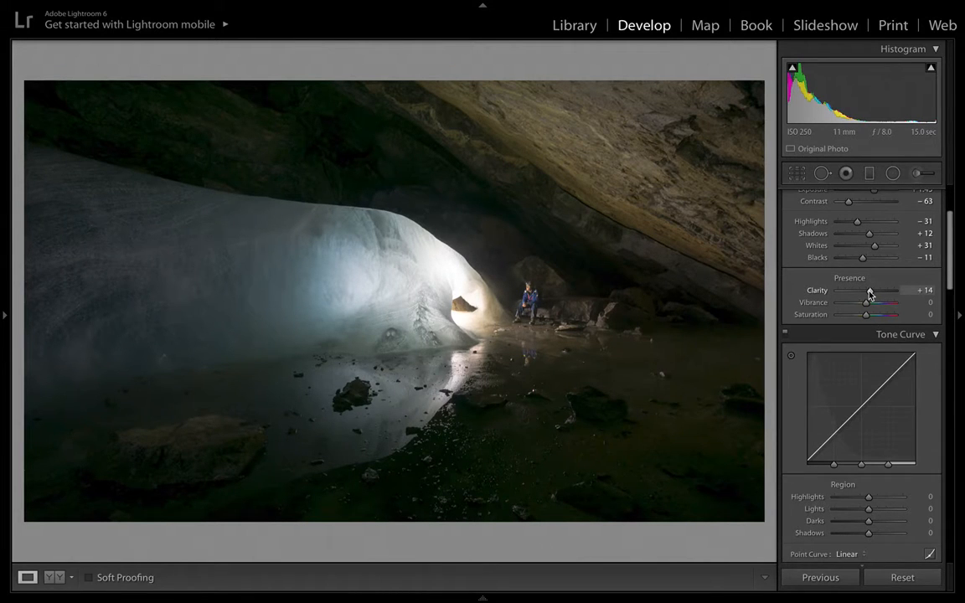
pyautogui.scroll(-5, 858, 262)
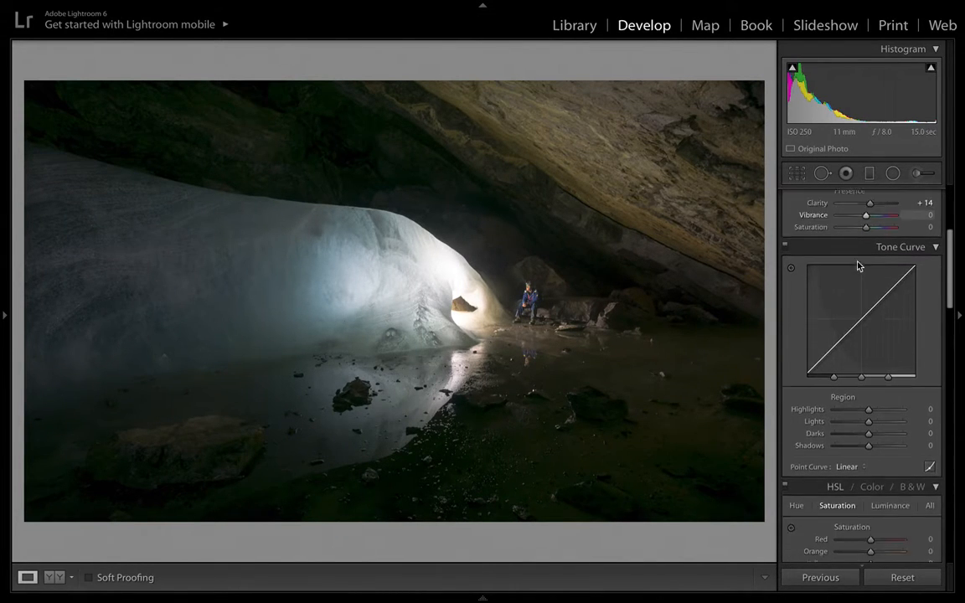
pyautogui.scroll(5, 871, 223)
pyautogui.scroll(-1, 877, 319)
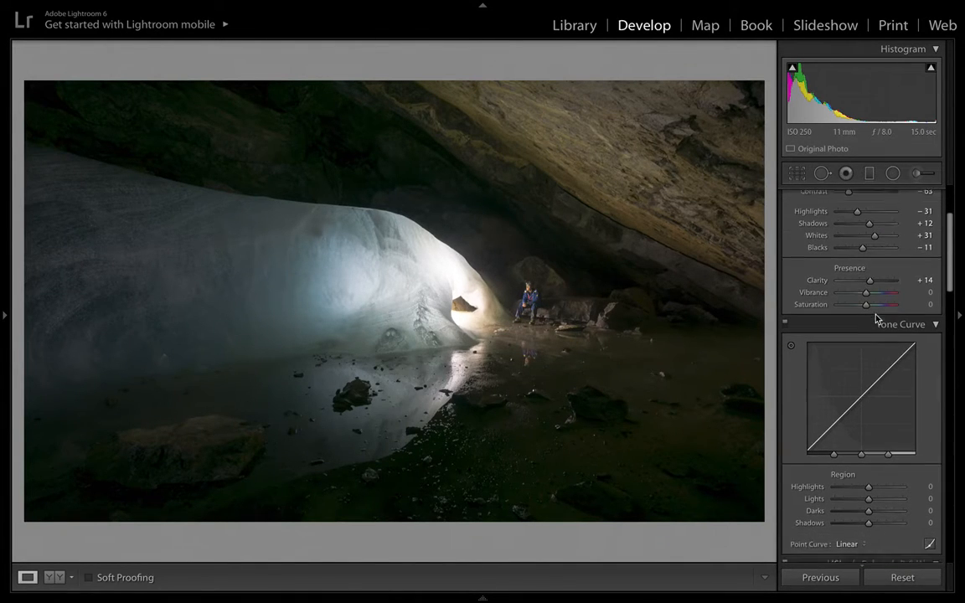
pyautogui.moveTo(868, 296); pyautogui.dragTo(882, 295)
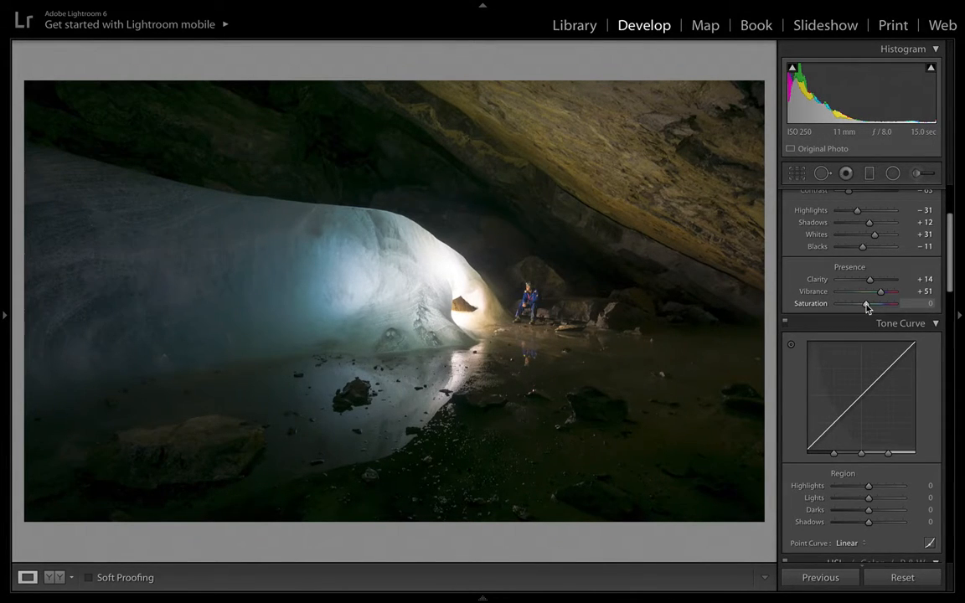
pyautogui.moveTo(868, 306); pyautogui.dragTo(872, 306)
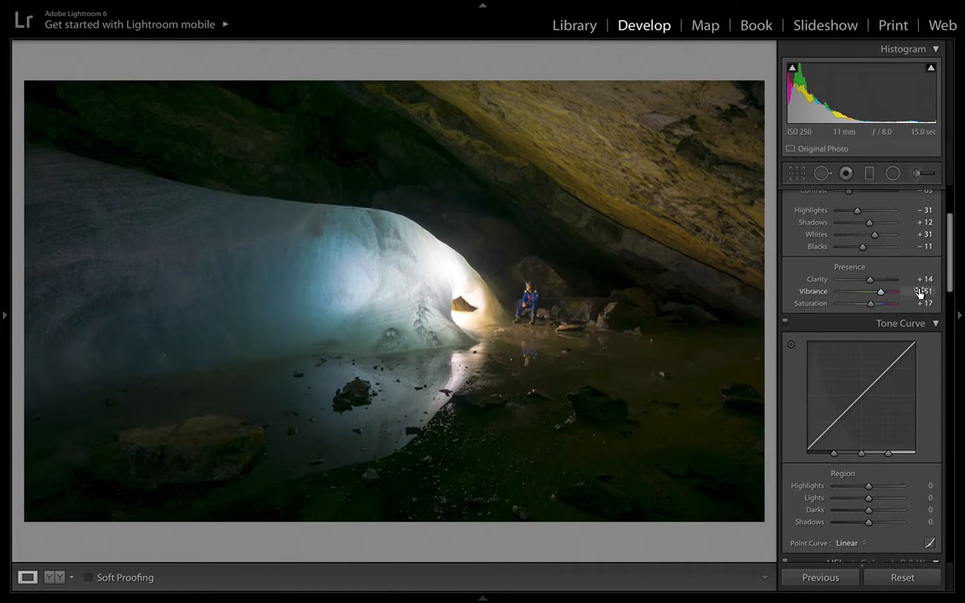
# Step: Cool the white balance by setting the colour temperature to 4,733
pyautogui.scroll(-2, 920, 293)
pyautogui.scroll(5, 920, 292)
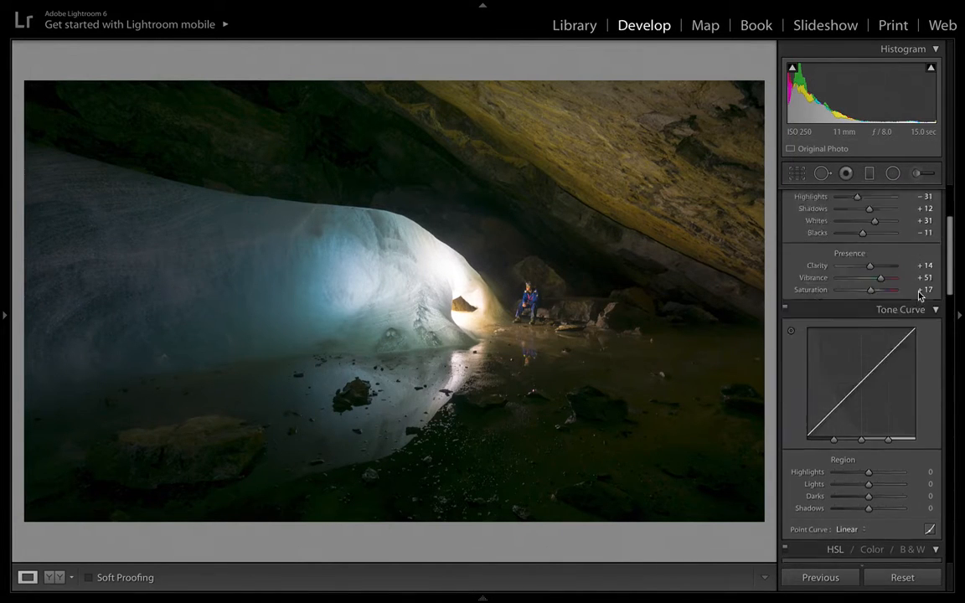
pyautogui.moveTo(855, 256); pyautogui.dragTo(857, 259)
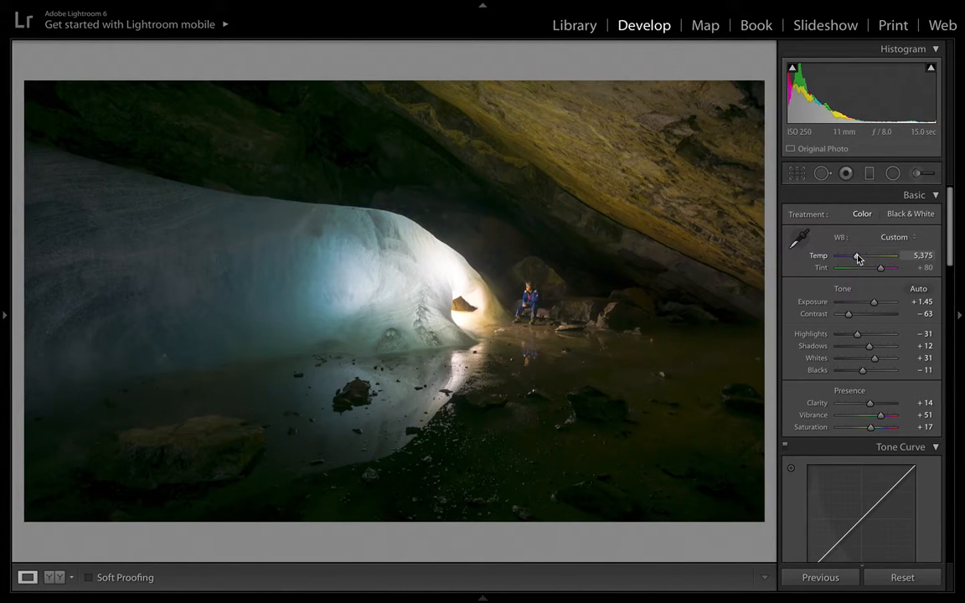
pyautogui.moveTo(858, 259); pyautogui.dragTo(854, 259)
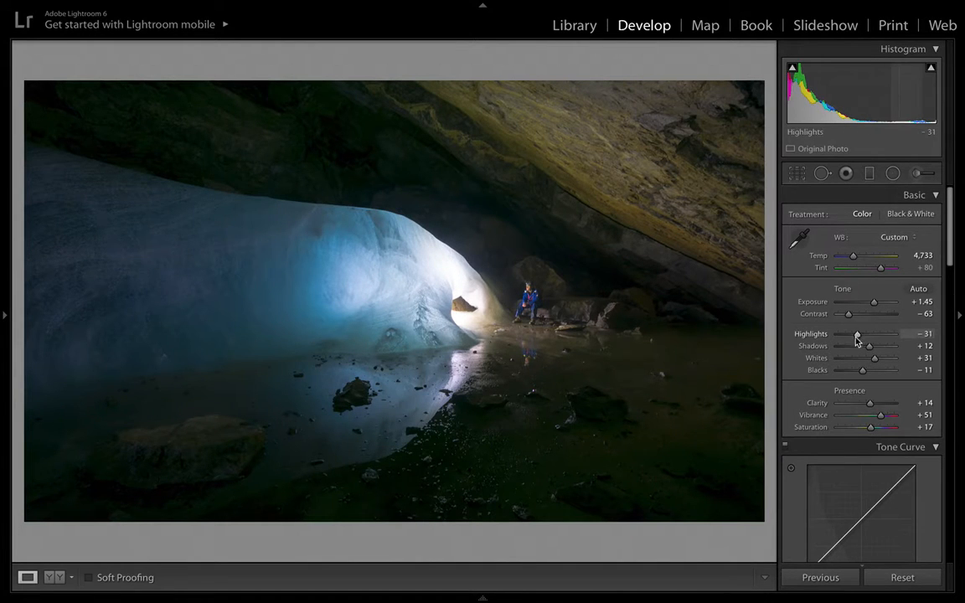
# Step: Increase the saturation of the blue colour range to +14 in the HSL adjustments
pyautogui.scroll(-5, 856, 275)
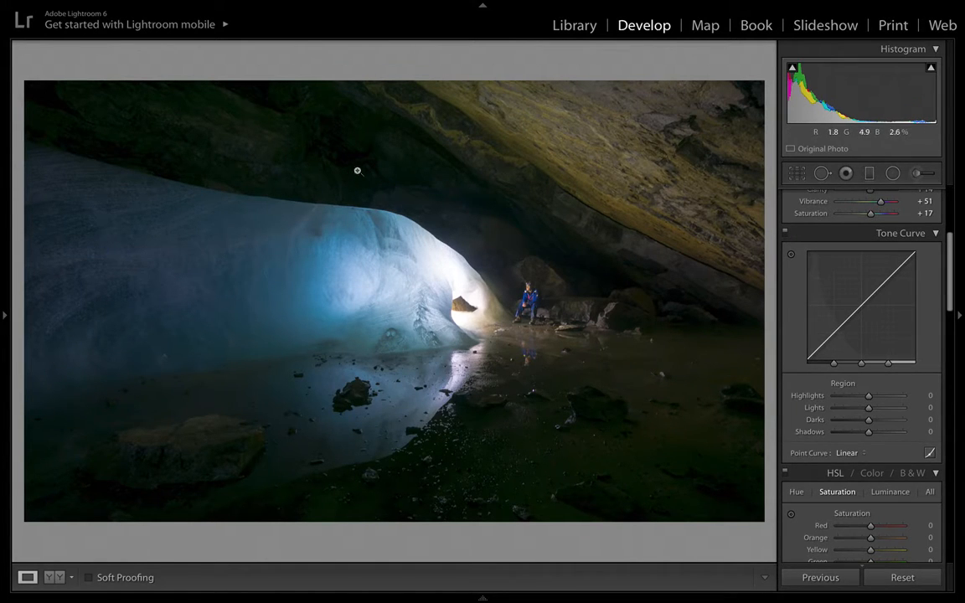
pyautogui.scroll(-5, 918, 342)
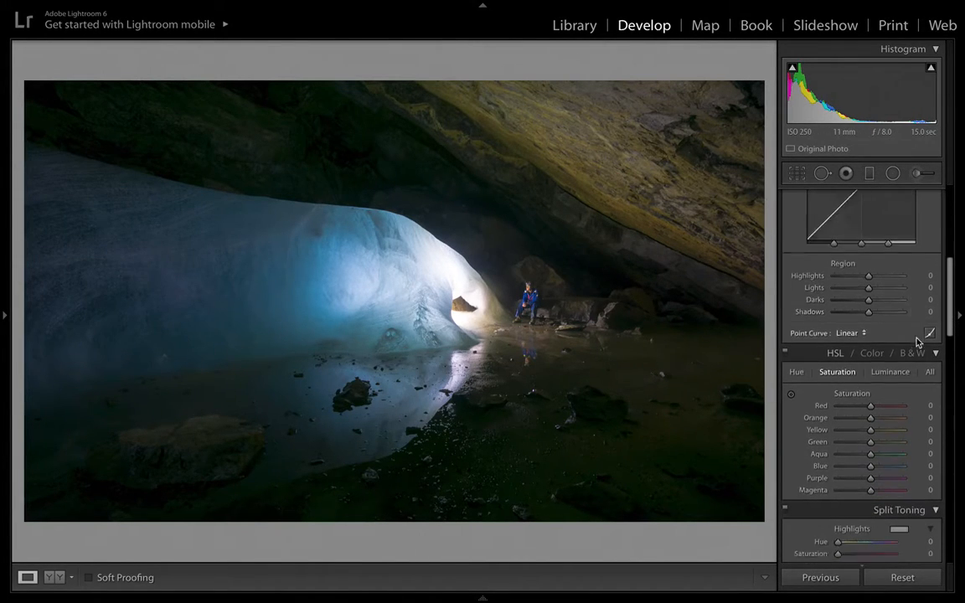
pyautogui.scroll(-1, 917, 338)
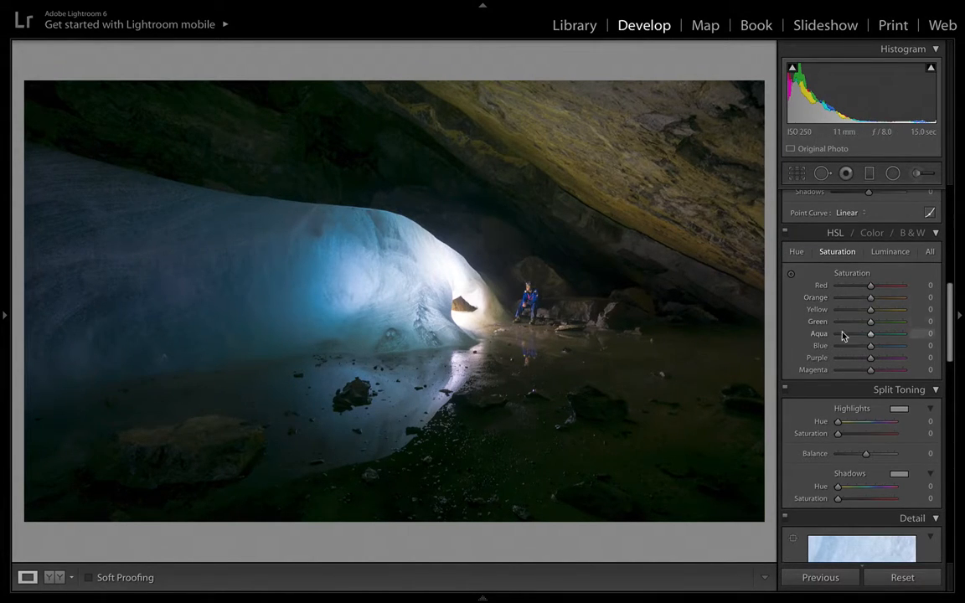
pyautogui.scroll(-1, 844, 334)
pyautogui.moveTo(871, 338); pyautogui.dragTo(873, 342)
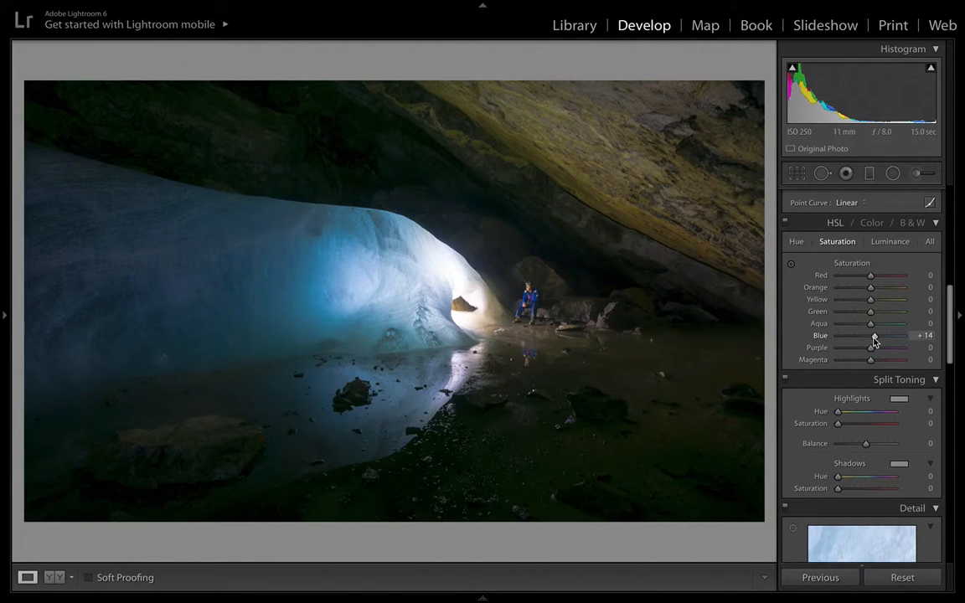
# Step: Sample the dark rock above the ice with the targeted saturation adjustment, reducing green to −70 and aqua to −8
pyautogui.click(233, 108)
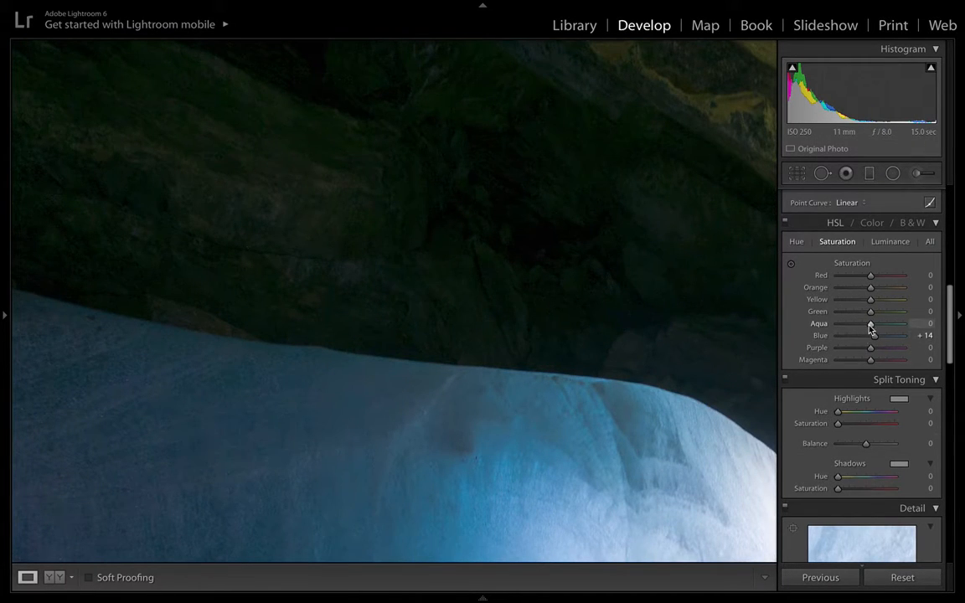
pyautogui.click(790, 265)
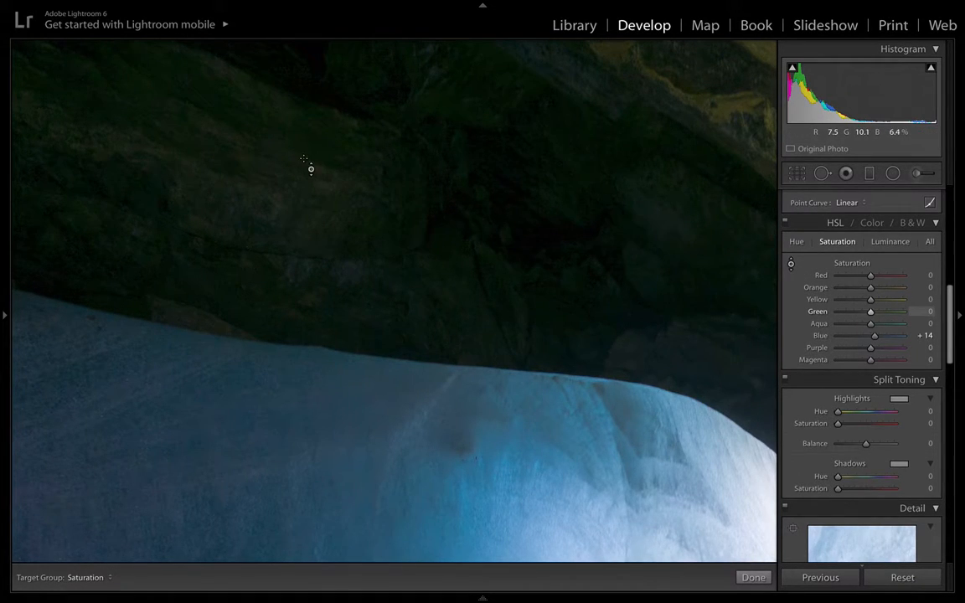
pyautogui.moveTo(475, 457); pyautogui.dragTo(476, 459)
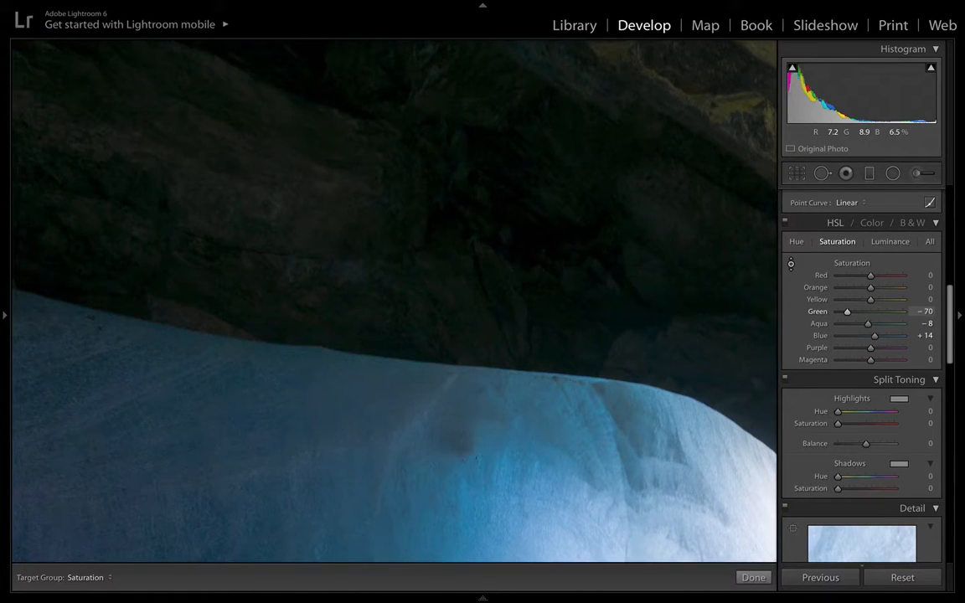
pyautogui.click(792, 265)
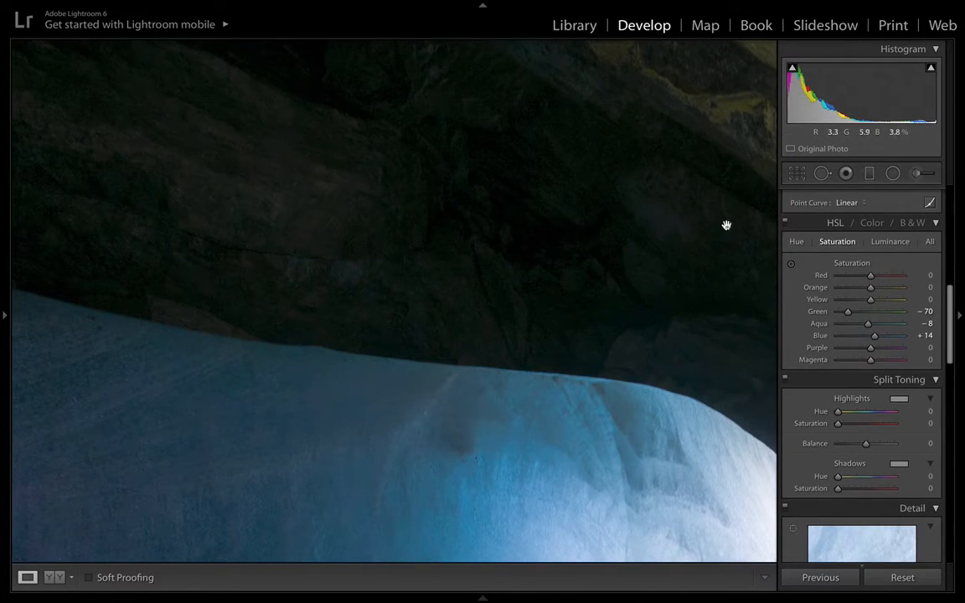
# Step: Desaturate the dark rock further with the targeted adjustment to green −88 and aqua −47, and return to the full photo view
pyautogui.click(792, 266)
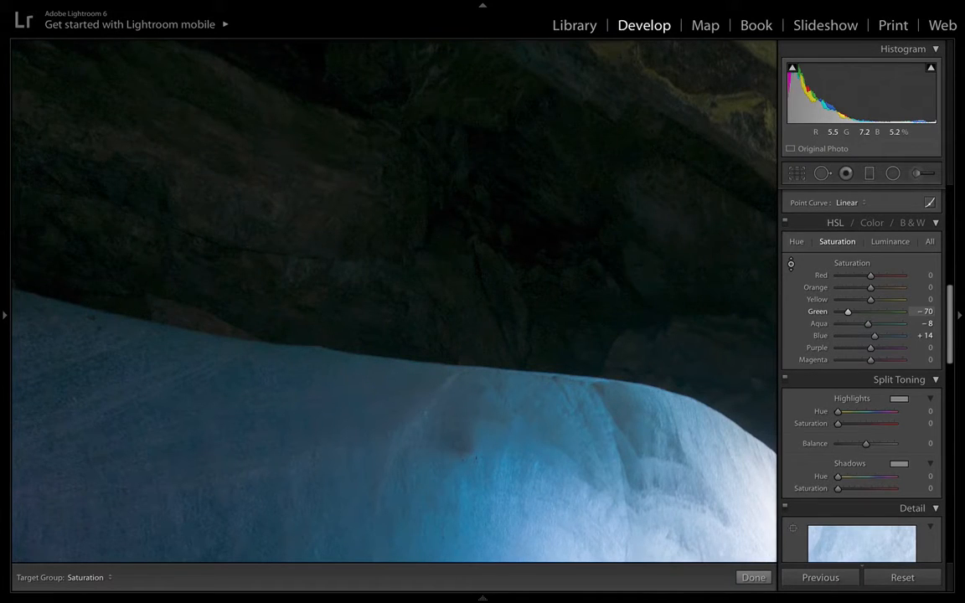
pyautogui.moveTo(762, 281)
pyautogui.mouseDown()
pyautogui.moveTo(813, 281)
pyautogui.moveTo(759, 281)
pyautogui.mouseUp()
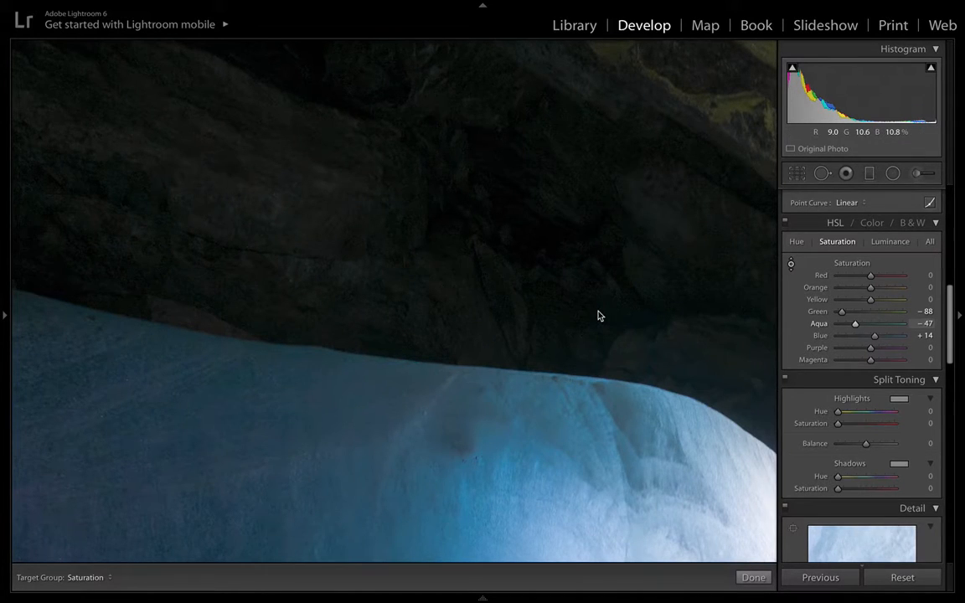
pyautogui.scroll(-2, 840, 320)
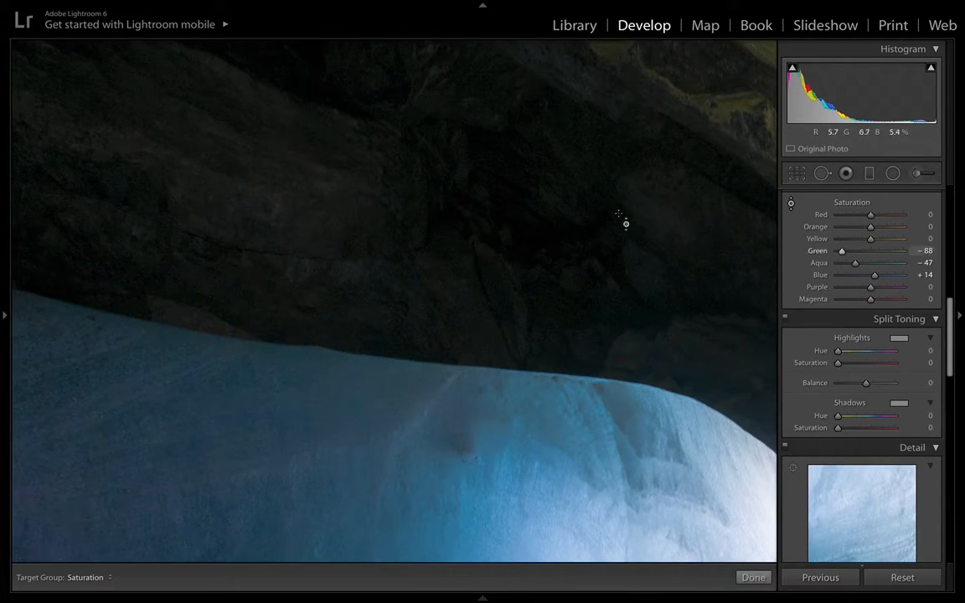
pyautogui.click(790, 204)
pyautogui.click(496, 248)
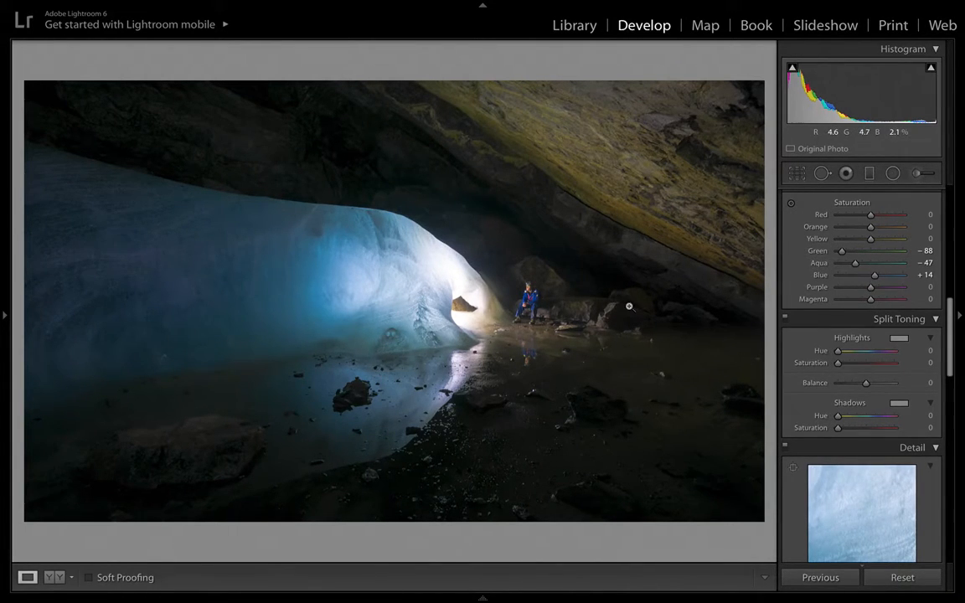
pyautogui.scroll(-1, 878, 272)
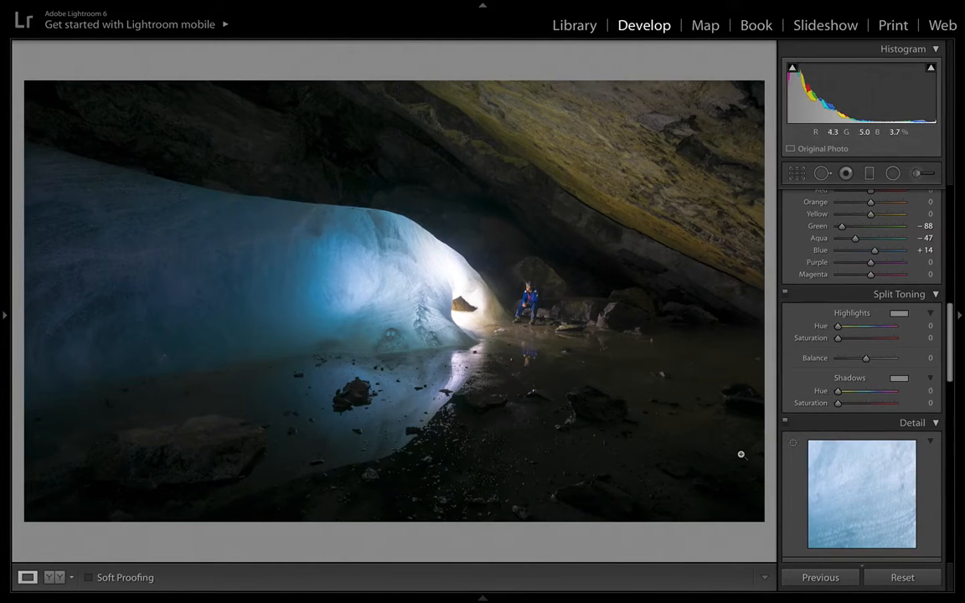
pyautogui.scroll(1, 856, 285)
pyautogui.scroll(2, 857, 284)
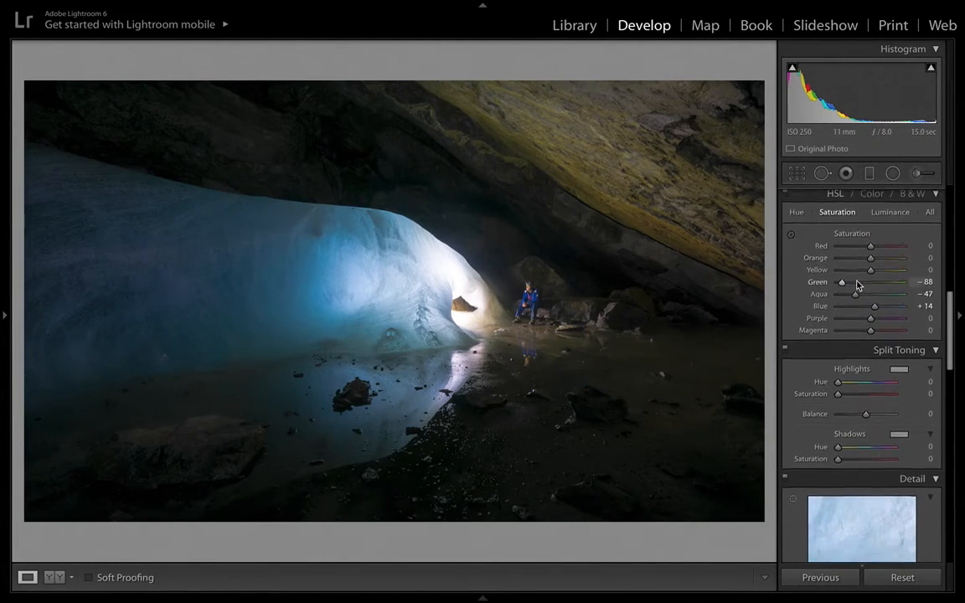
pyautogui.scroll(2, 856, 282)
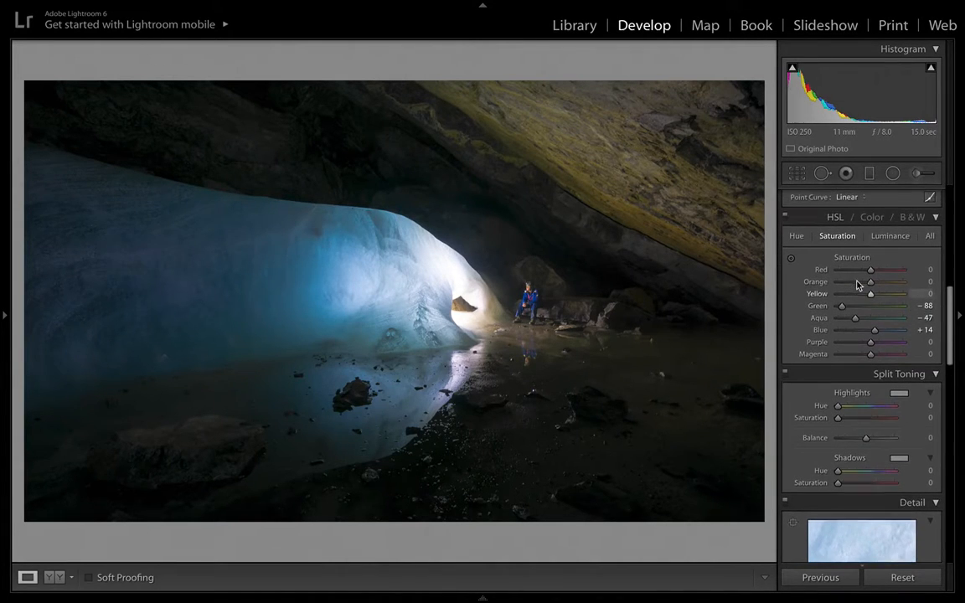
# Step: Refine the blue range in the HSL adjustments to hue +5, luminance −15 and saturation +38
pyautogui.click(796, 237)
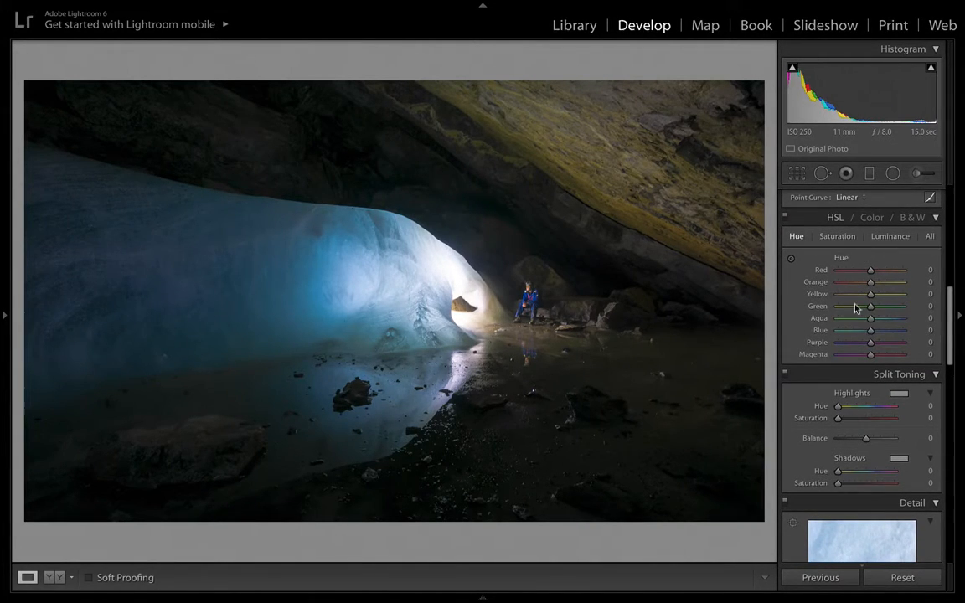
pyautogui.moveTo(870, 329); pyautogui.dragTo(870, 332)
pyautogui.click(888, 238)
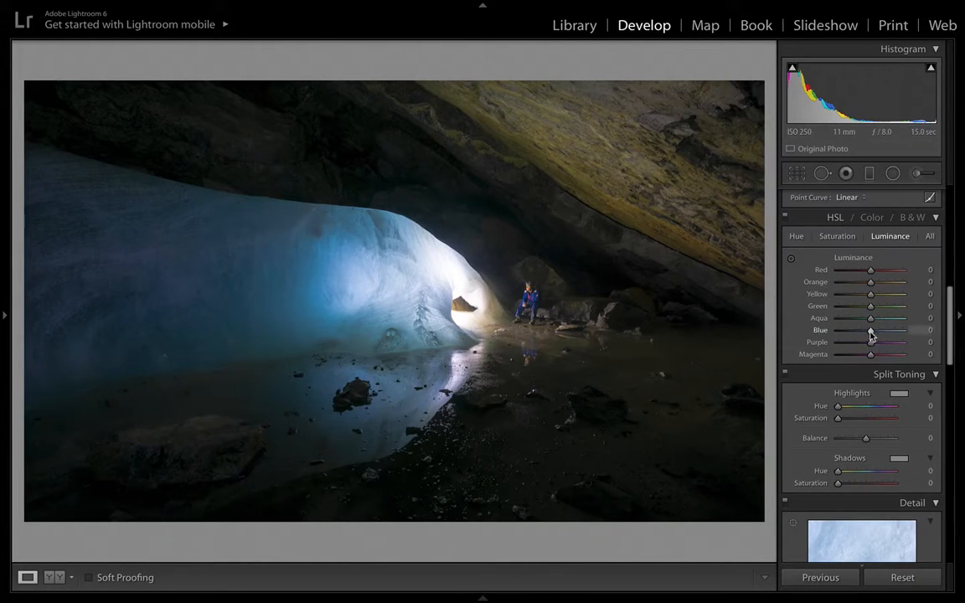
pyautogui.moveTo(870, 333); pyautogui.dragTo(794, 316)
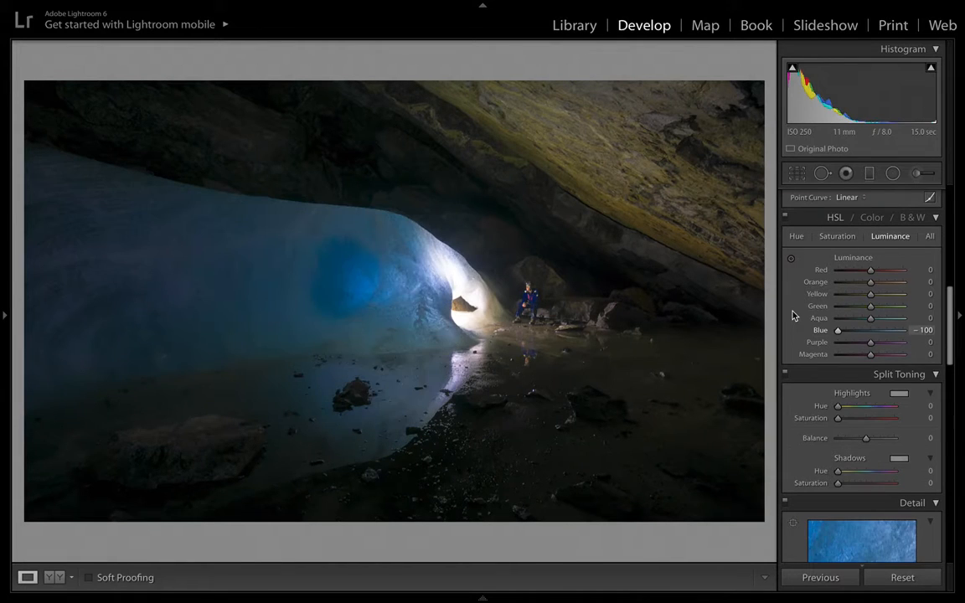
pyautogui.moveTo(813, 320); pyautogui.dragTo(866, 333)
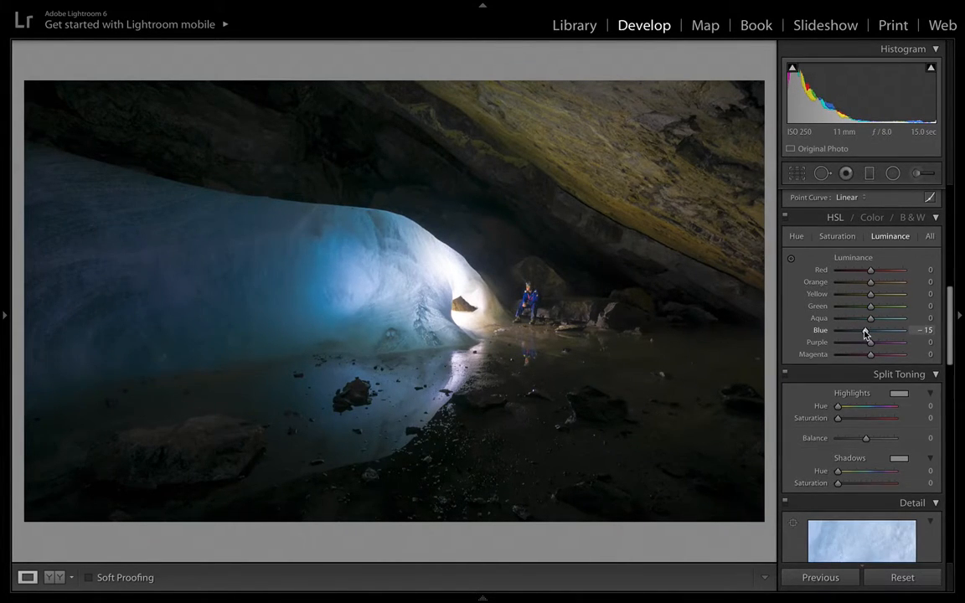
pyautogui.click(837, 235)
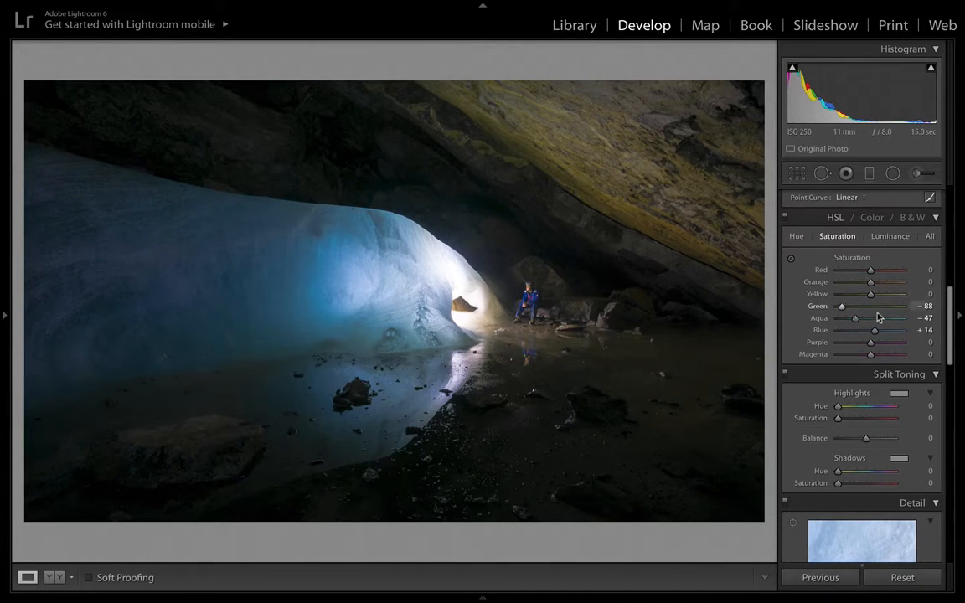
pyautogui.moveTo(877, 333); pyautogui.dragTo(884, 333)
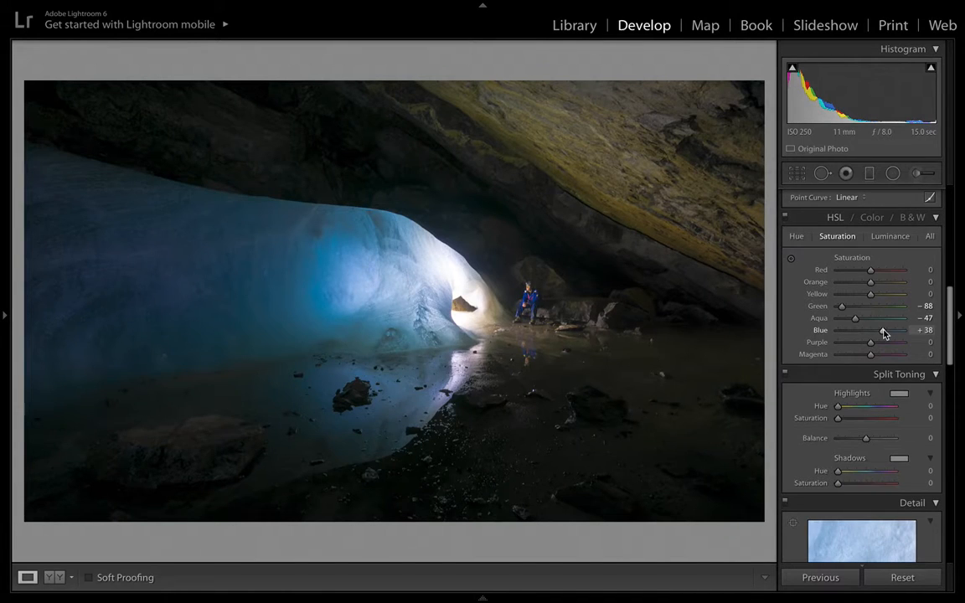
# Step: Set the sharpening amount to 62, judging the effect on the area around the seated person
pyautogui.scroll(-5, 885, 283)
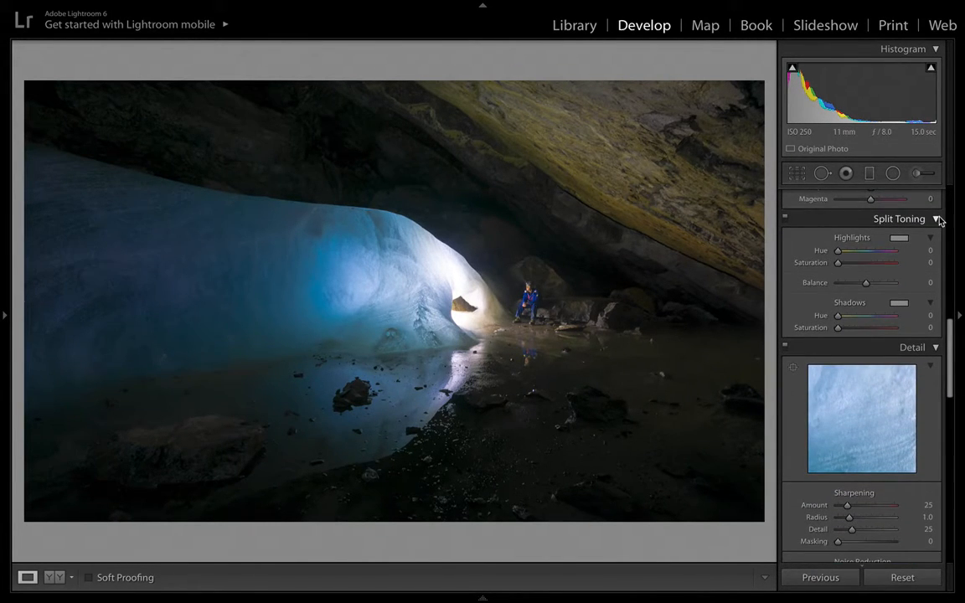
pyautogui.scroll(-2, 924, 328)
pyautogui.scroll(-4, 922, 329)
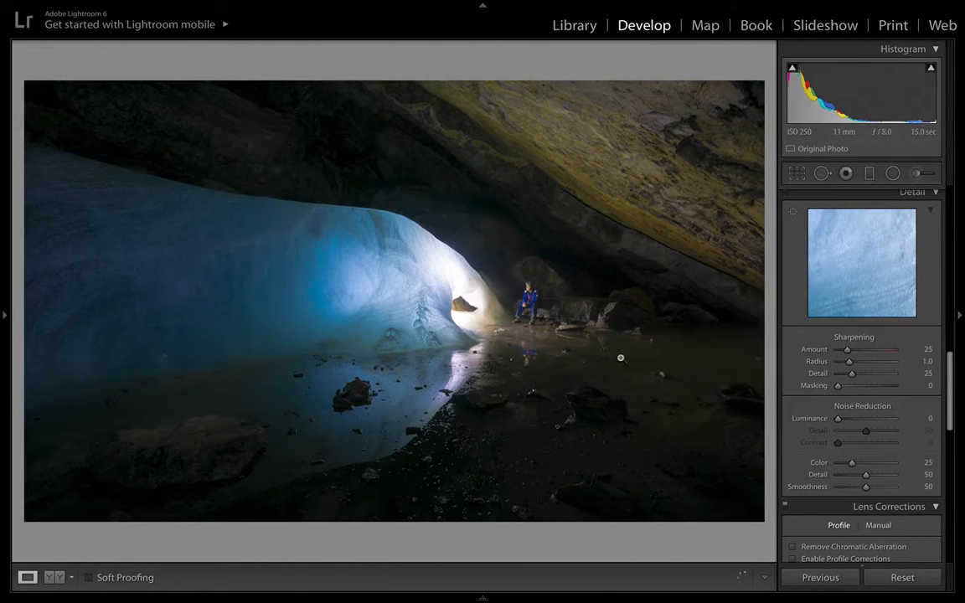
pyautogui.click(529, 295)
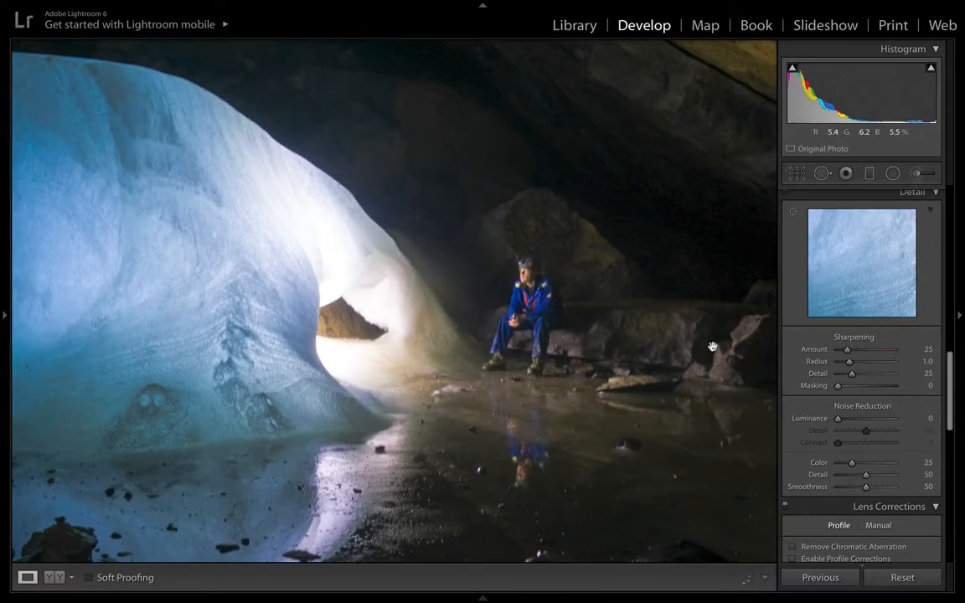
pyautogui.moveTo(677, 333); pyautogui.dragTo(684, 313)
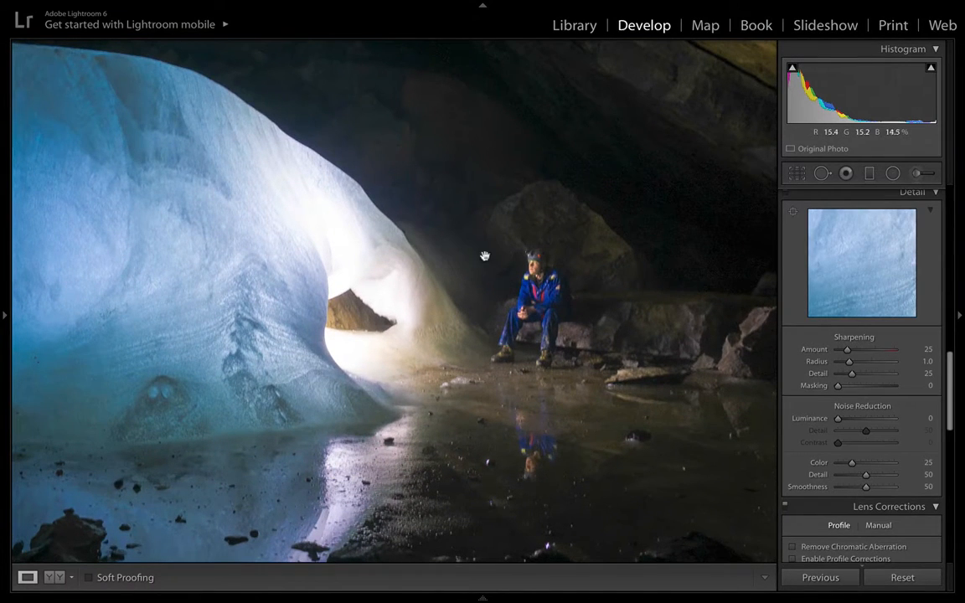
pyautogui.click(3, 317)
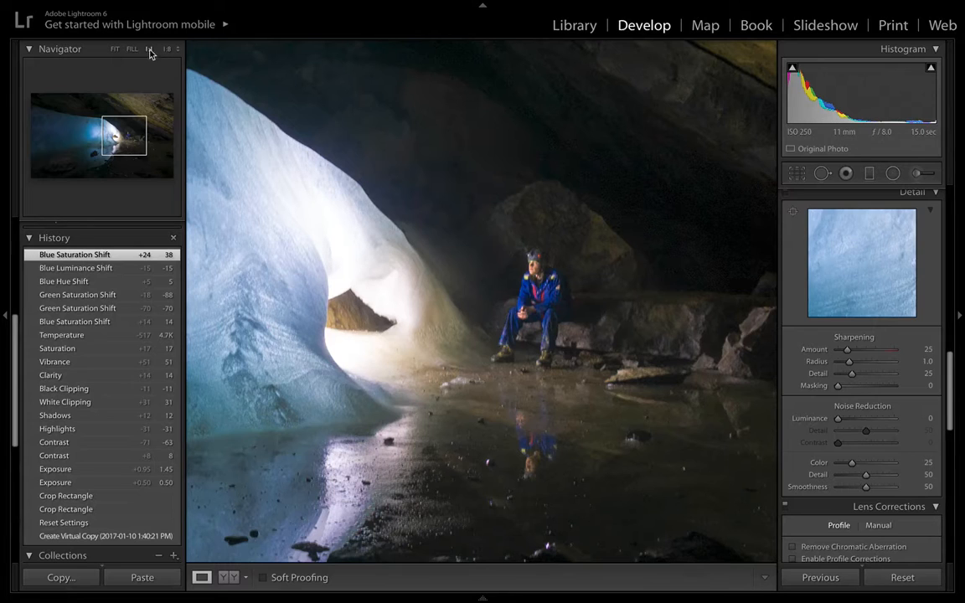
pyautogui.click(2, 315)
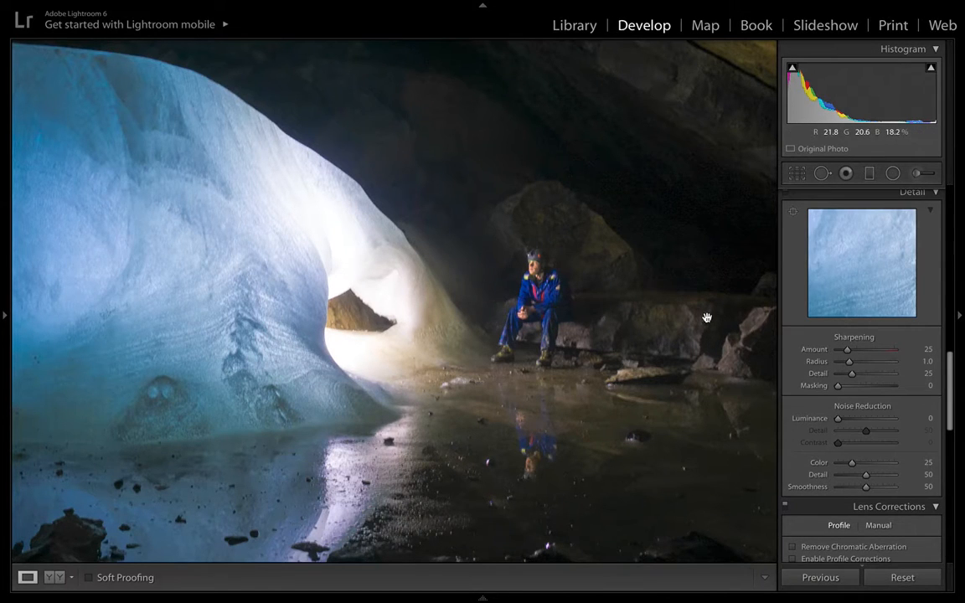
pyautogui.moveTo(847, 355); pyautogui.dragTo(849, 356)
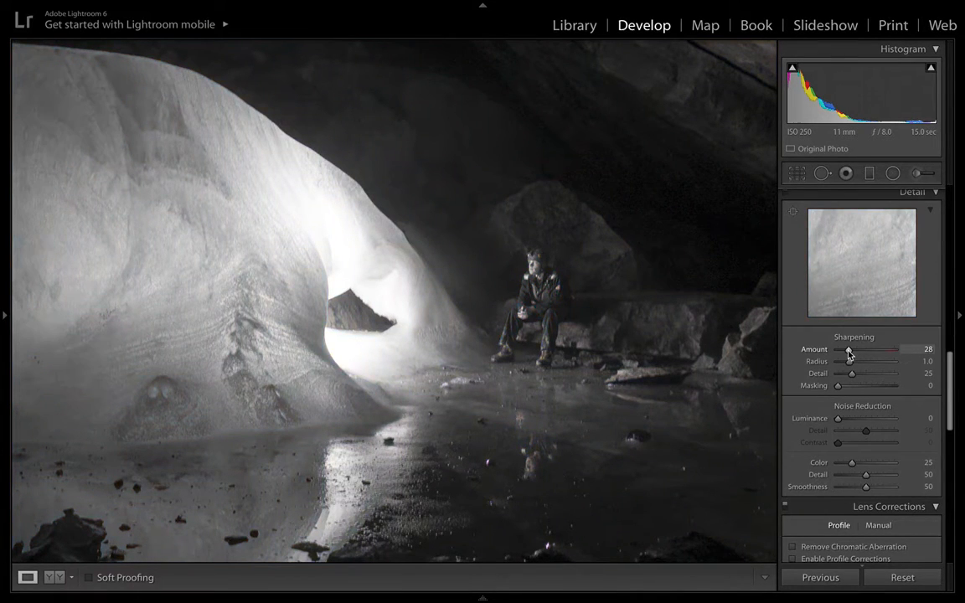
pyautogui.moveTo(849, 355)
pyautogui.mouseDown()
pyautogui.moveTo(917, 356)
pyautogui.moveTo(856, 355)
pyautogui.moveTo(849, 367)
pyautogui.mouseUp()
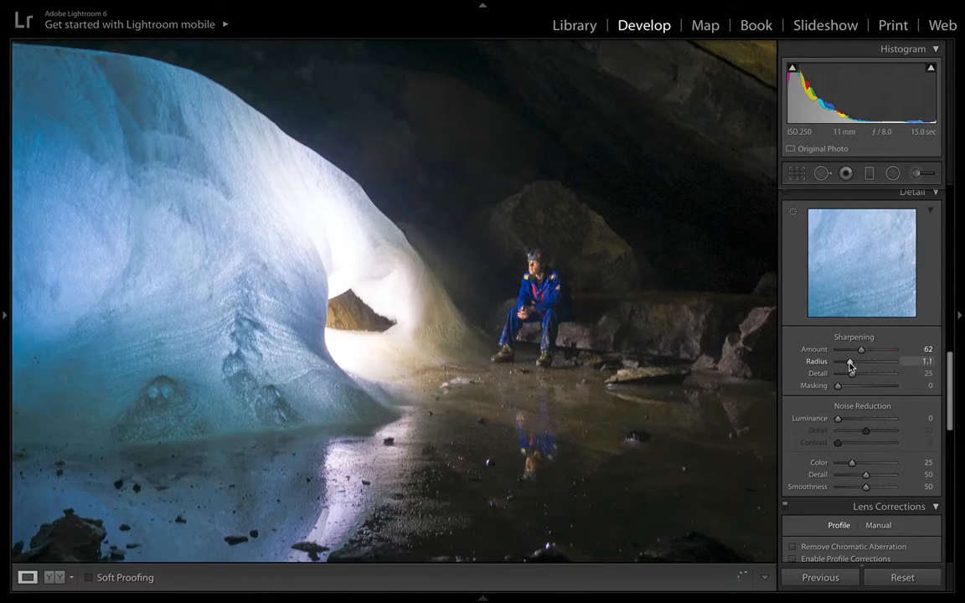
# Step: Set the sharpening radius to 1.6 and the sharpening detail to 21 using their greyscale previews
pyautogui.keyDown('alt'); pyautogui.click(849, 366); pyautogui.keyUp('alt')
pyautogui.moveTo(849, 366); pyautogui.dragTo(837, 364)
pyautogui.moveTo(838, 364); pyautogui.dragTo(915, 361)
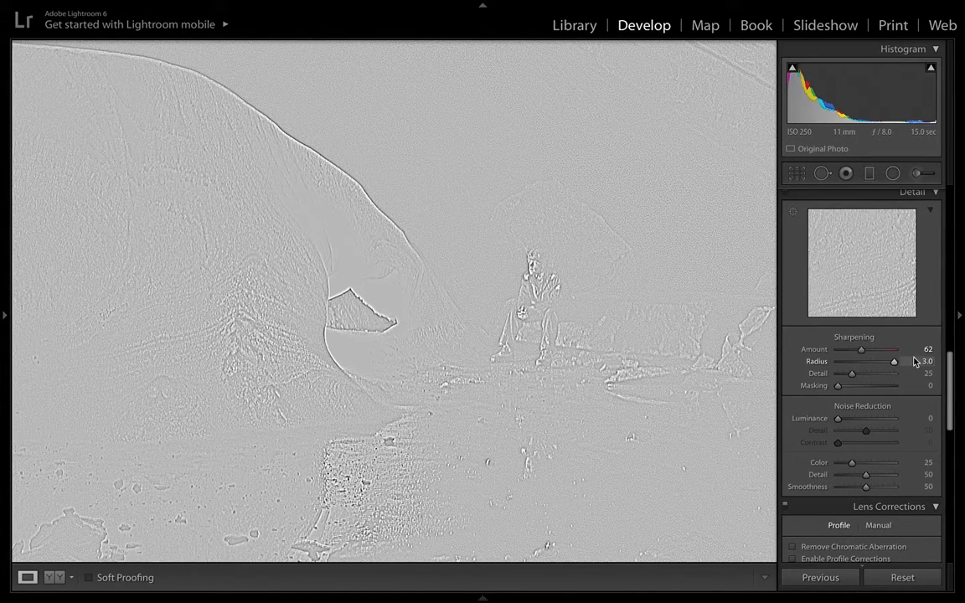
pyautogui.moveTo(916, 362); pyautogui.dragTo(864, 366)
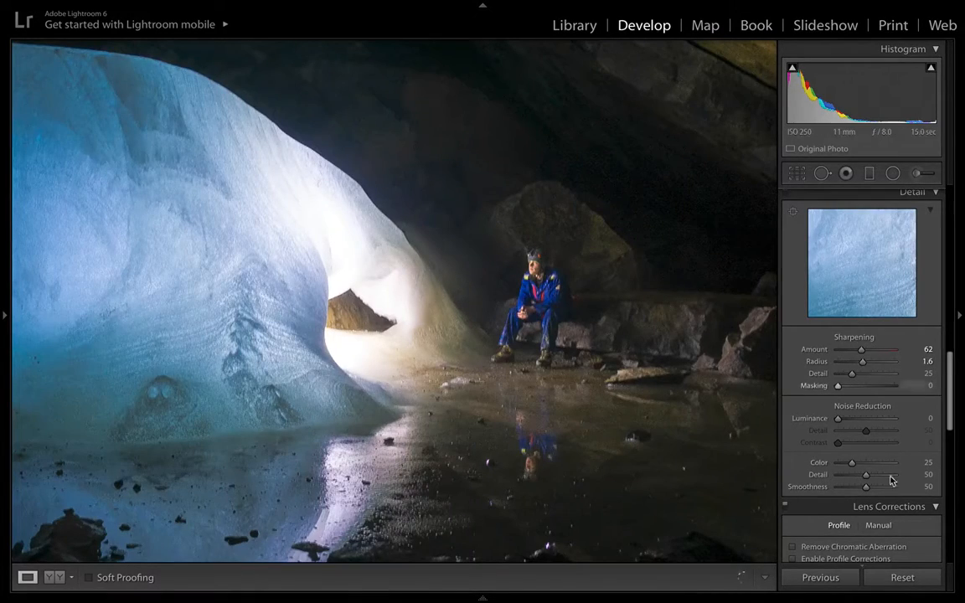
pyautogui.moveTo(851, 375); pyautogui.dragTo(835, 377)
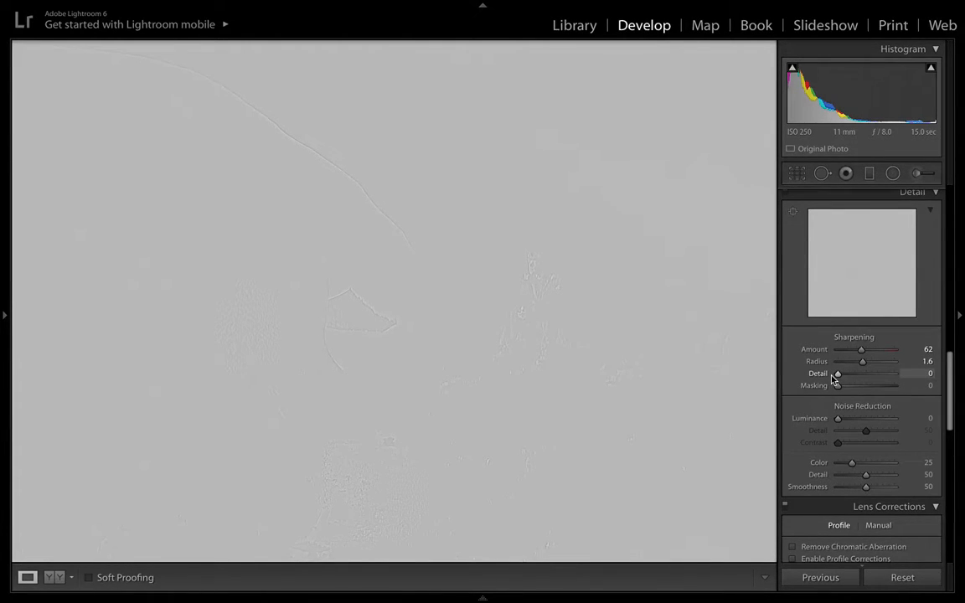
pyautogui.moveTo(832, 375)
pyautogui.mouseDown()
pyautogui.moveTo(896, 377)
pyautogui.moveTo(846, 374)
pyautogui.mouseUp()
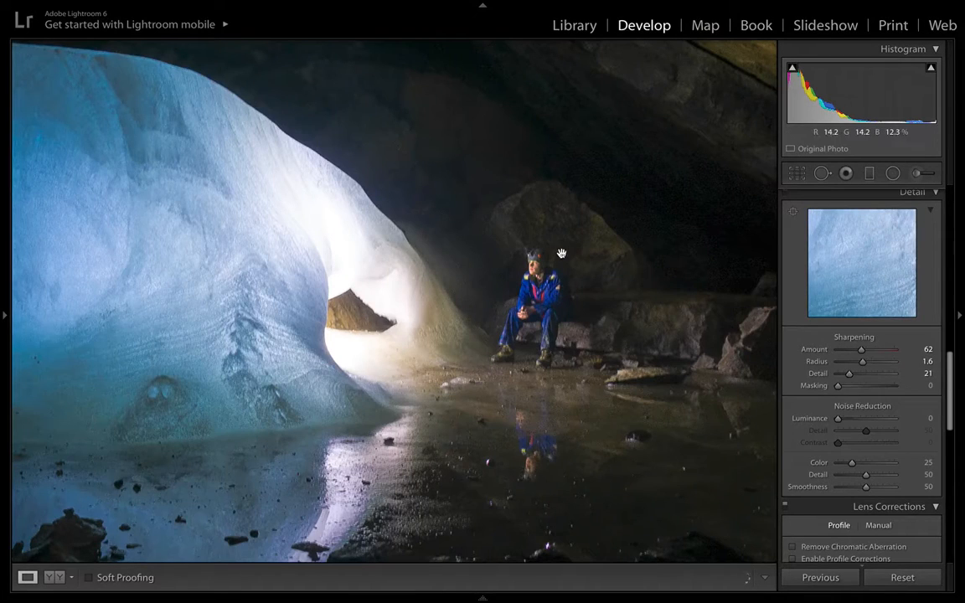
# Step: Restrict the sharpening to edges across the full photo by setting its masking to 55 with the mask preview
pyautogui.click(560, 254)
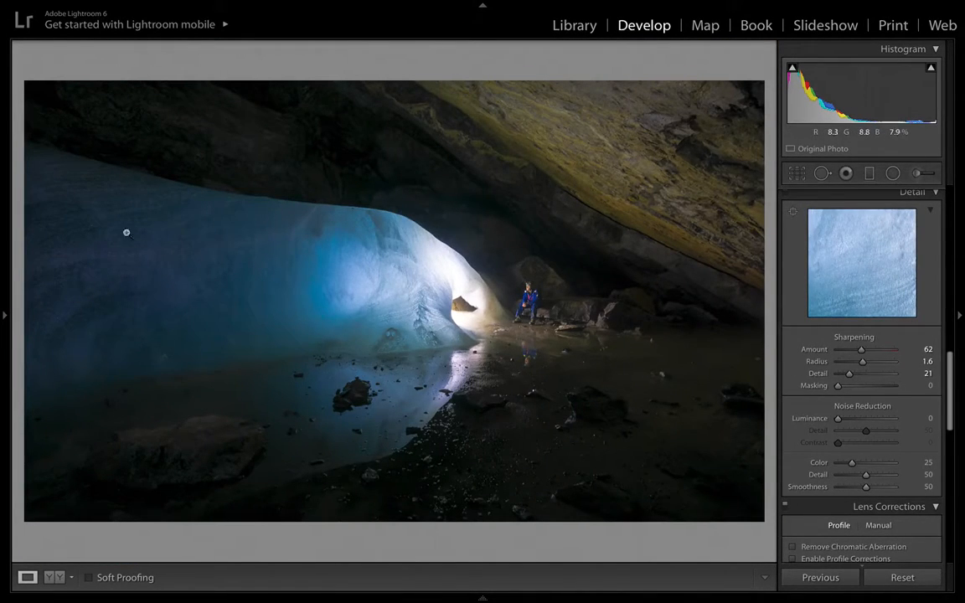
pyautogui.keyDown('alt'); pyautogui.click(839, 390); pyautogui.keyUp('alt')
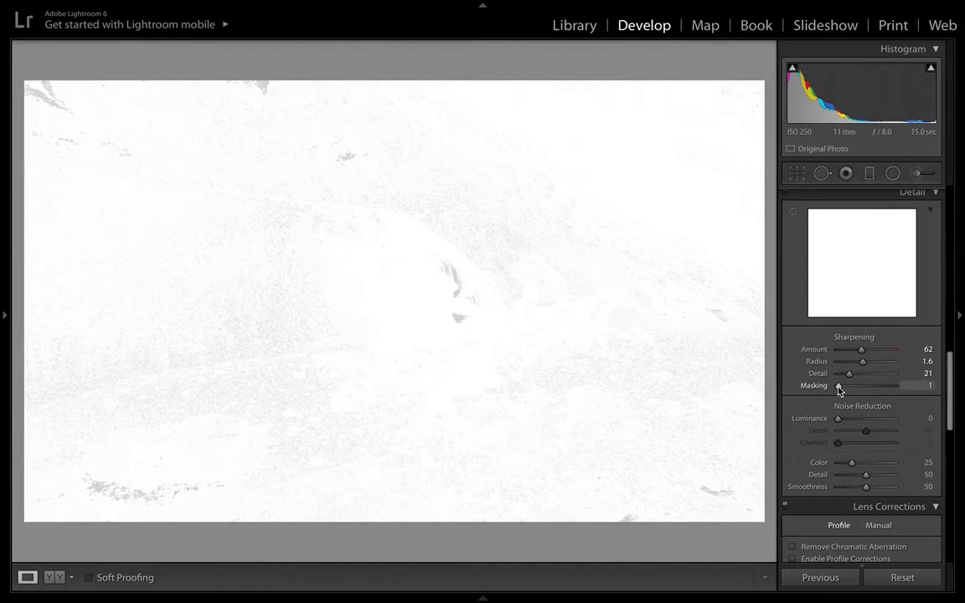
pyautogui.moveTo(839, 390); pyautogui.dragTo(831, 390)
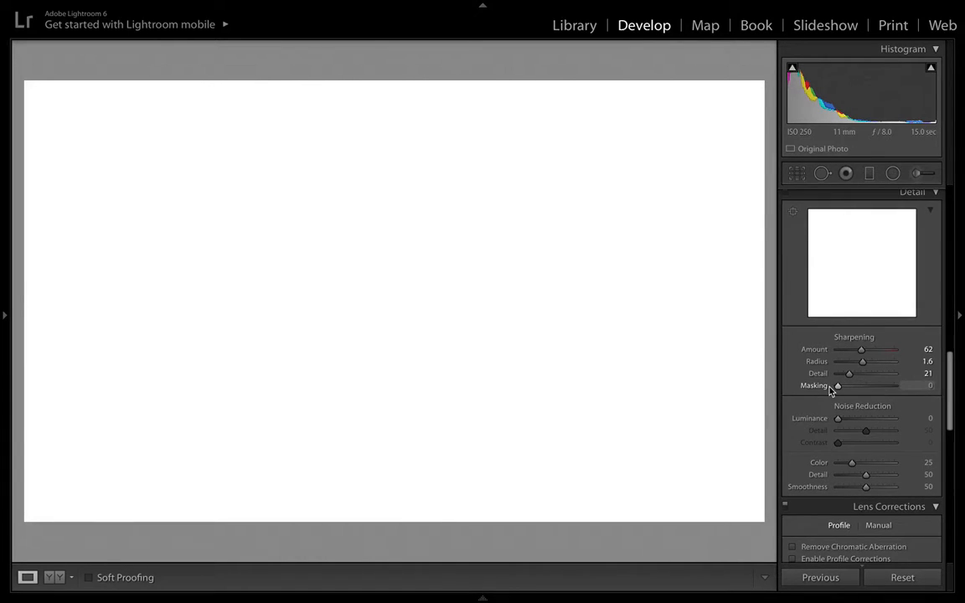
pyautogui.moveTo(831, 391); pyautogui.dragTo(859, 388)
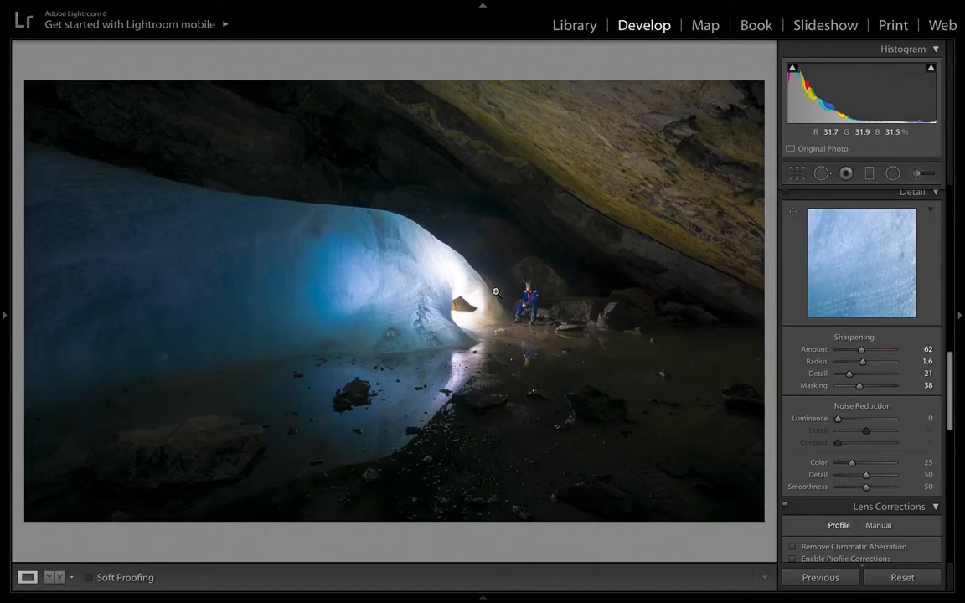
pyautogui.keyDown('alt'); pyautogui.click(860, 386); pyautogui.keyUp('alt')
pyautogui.moveTo(860, 389); pyautogui.dragTo(868, 388)
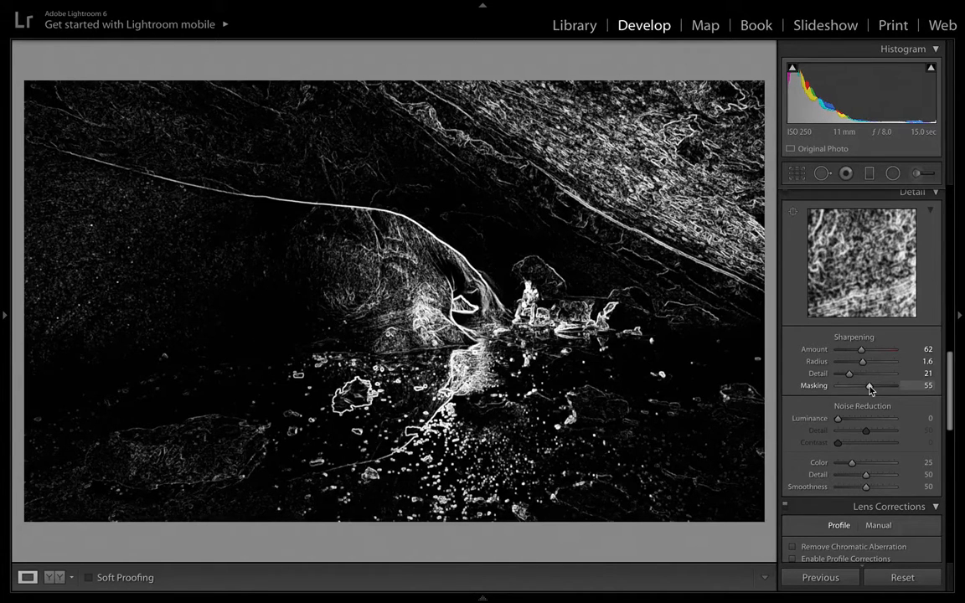
pyautogui.moveTo(870, 389); pyautogui.dragTo(870, 386)
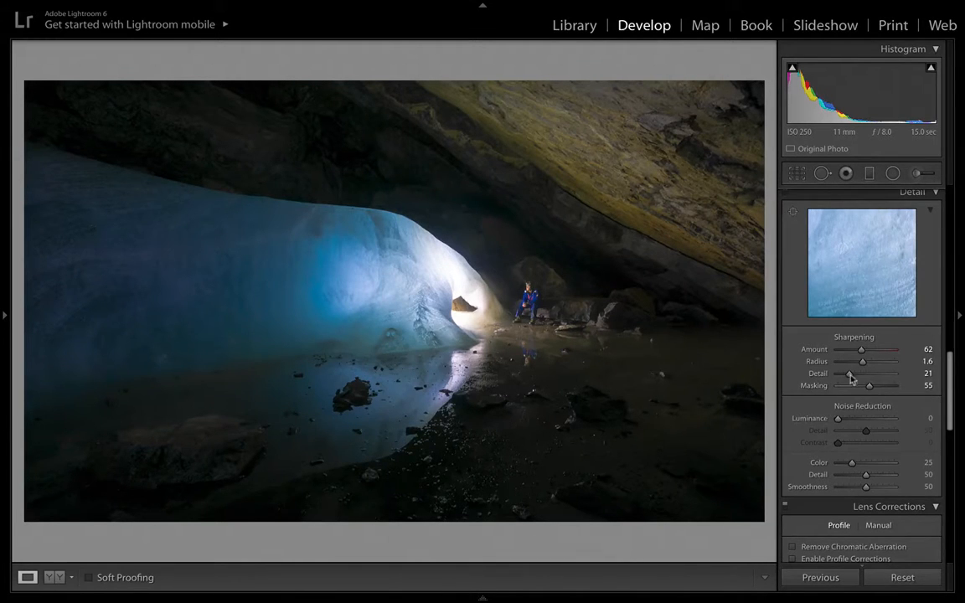
# Step: Reduce noise around the seated person and dark rock by setting luminance noise reduction to 28
pyautogui.scroll(-1, 857, 377)
pyautogui.scroll(2, 857, 376)
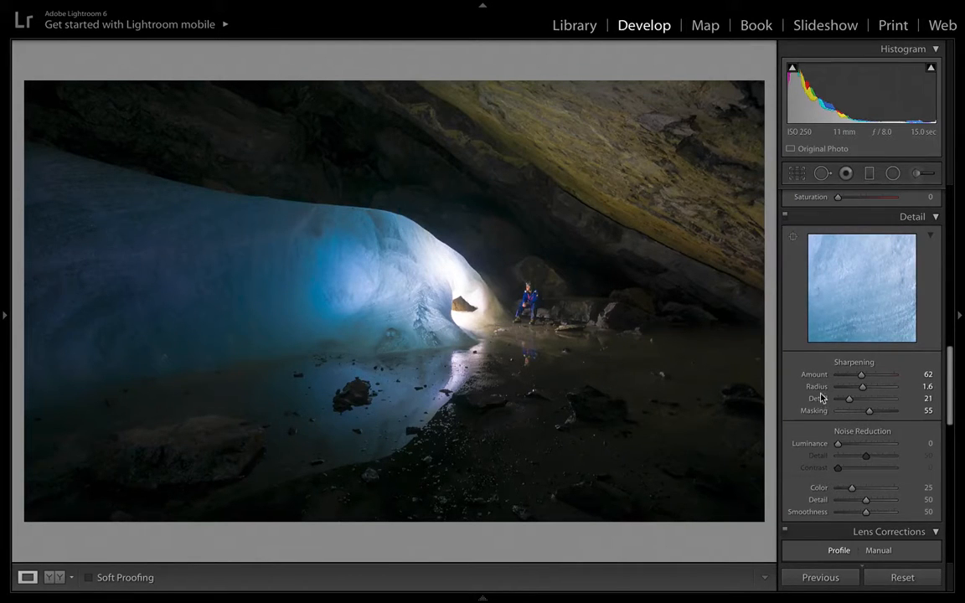
pyautogui.scroll(-1, 821, 398)
pyautogui.scroll(-1, 813, 385)
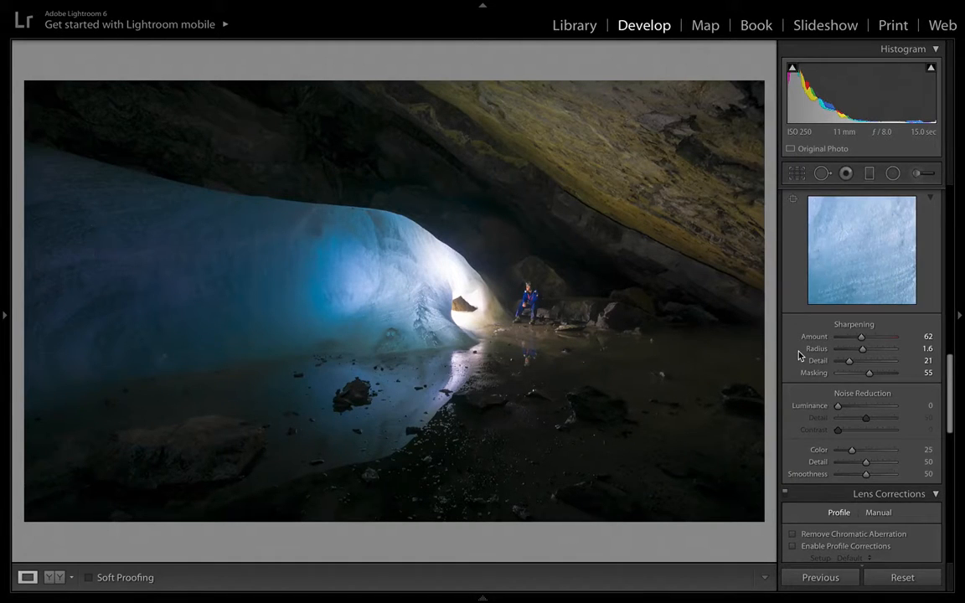
pyautogui.scroll(-1, 800, 355)
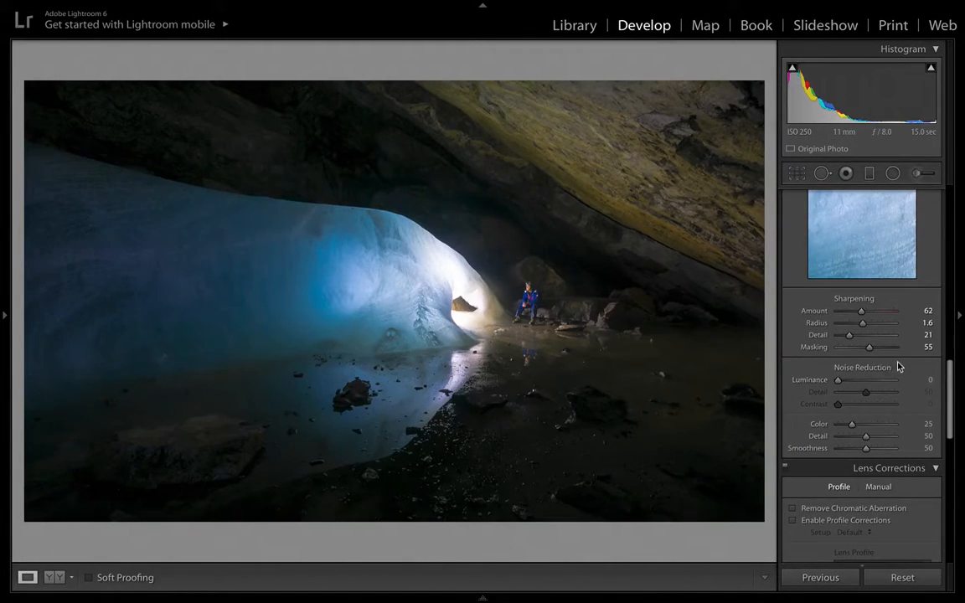
pyautogui.scroll(-1, 898, 366)
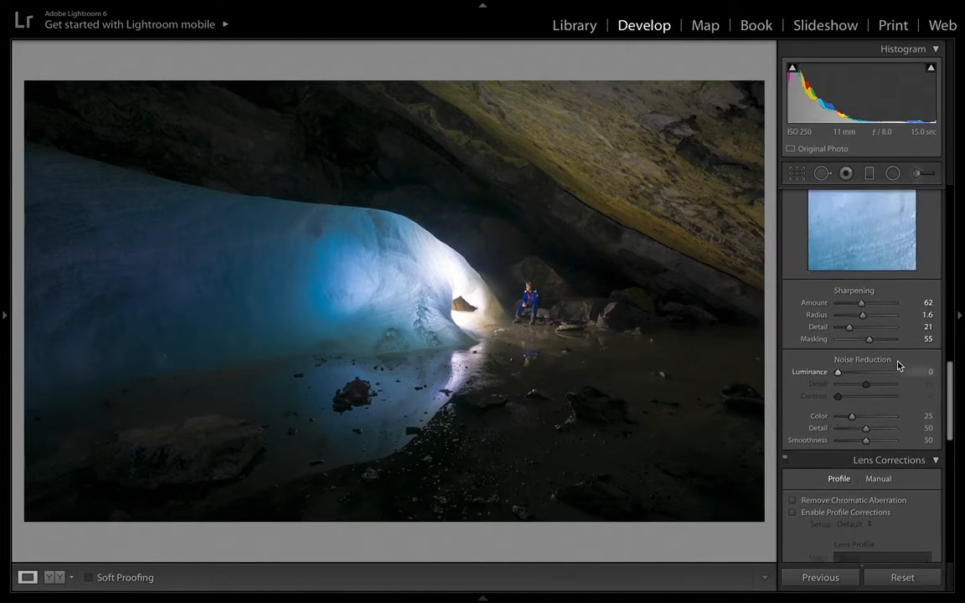
pyautogui.scroll(-3, 899, 366)
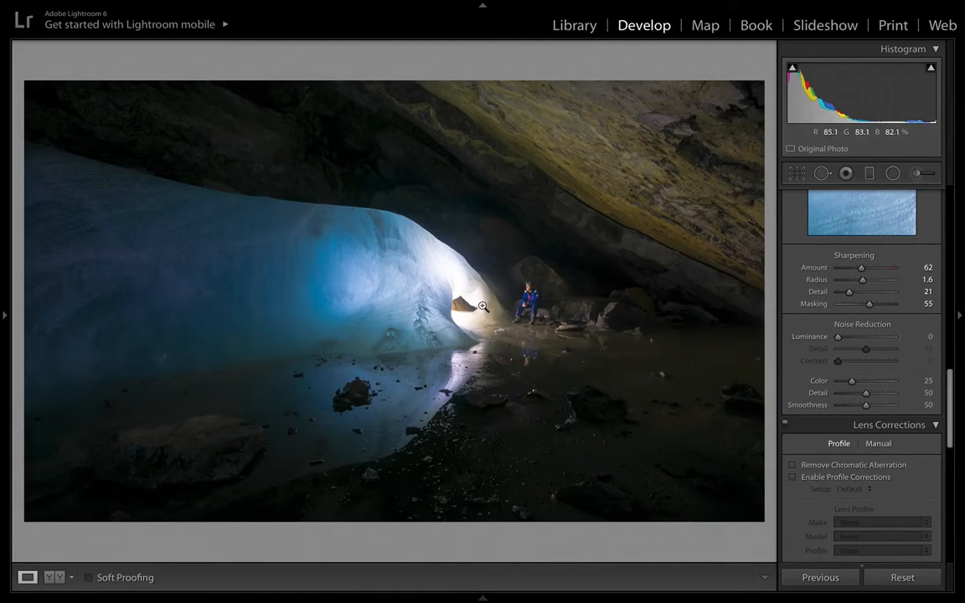
pyautogui.click(512, 289)
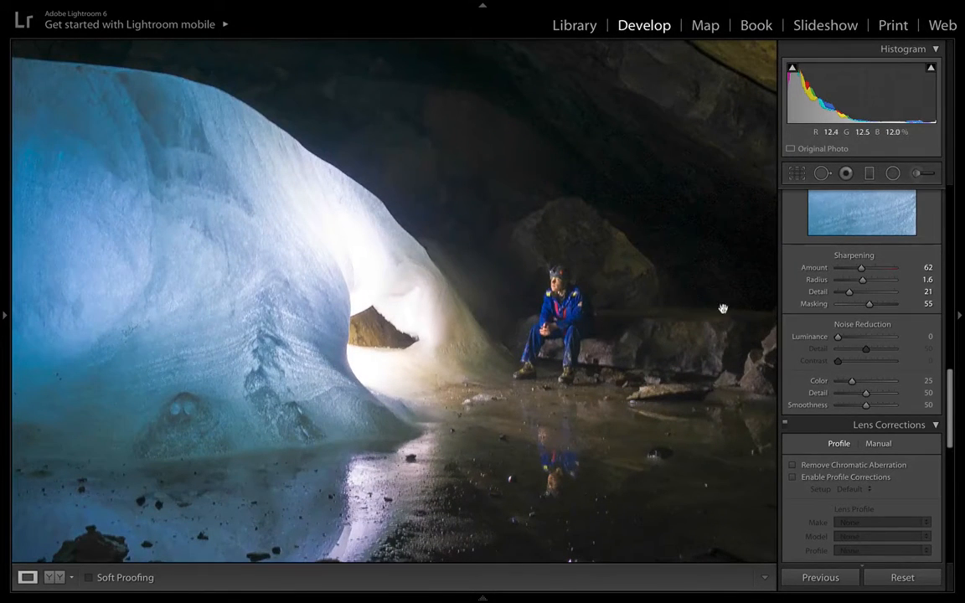
pyautogui.keyDown('alt'); pyautogui.click(838, 337); pyautogui.keyUp('alt')
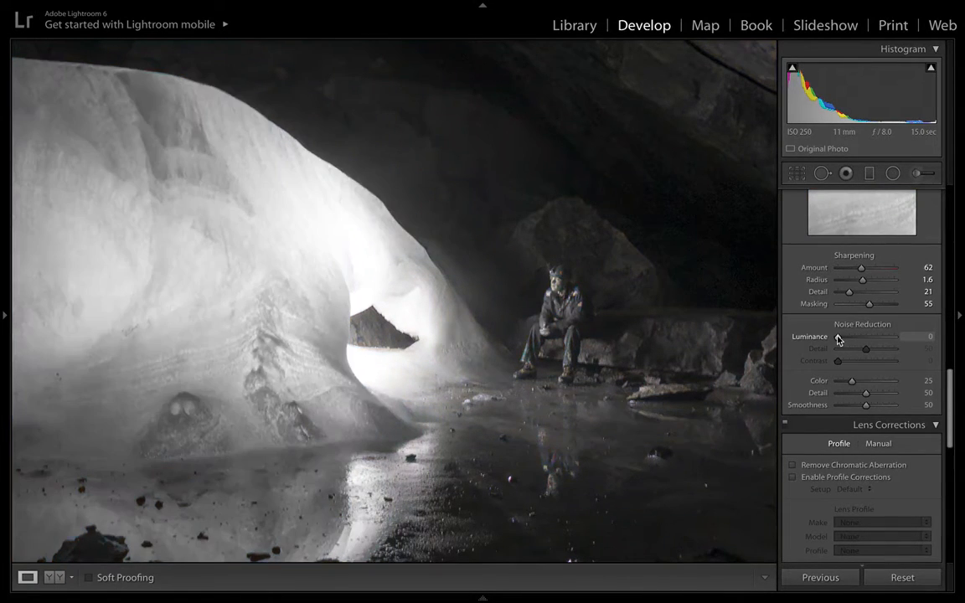
pyautogui.moveTo(836, 339); pyautogui.dragTo(849, 341)
pyautogui.moveTo(849, 341); pyautogui.dragTo(851, 341)
pyautogui.moveTo(850, 339); pyautogui.dragTo(858, 339)
pyautogui.moveTo(854, 339); pyautogui.dragTo(854, 369)
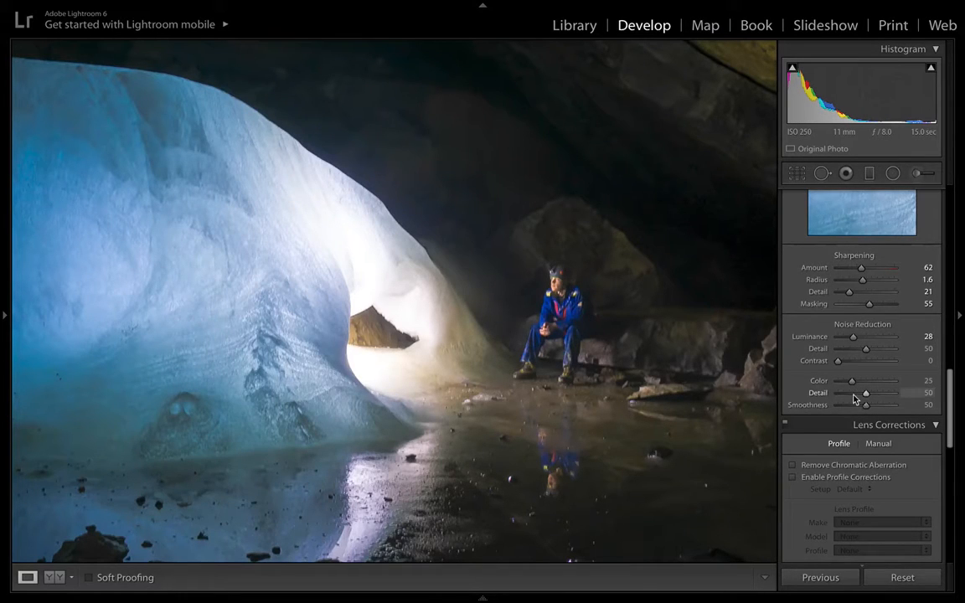
pyautogui.scroll(-3, 854, 399)
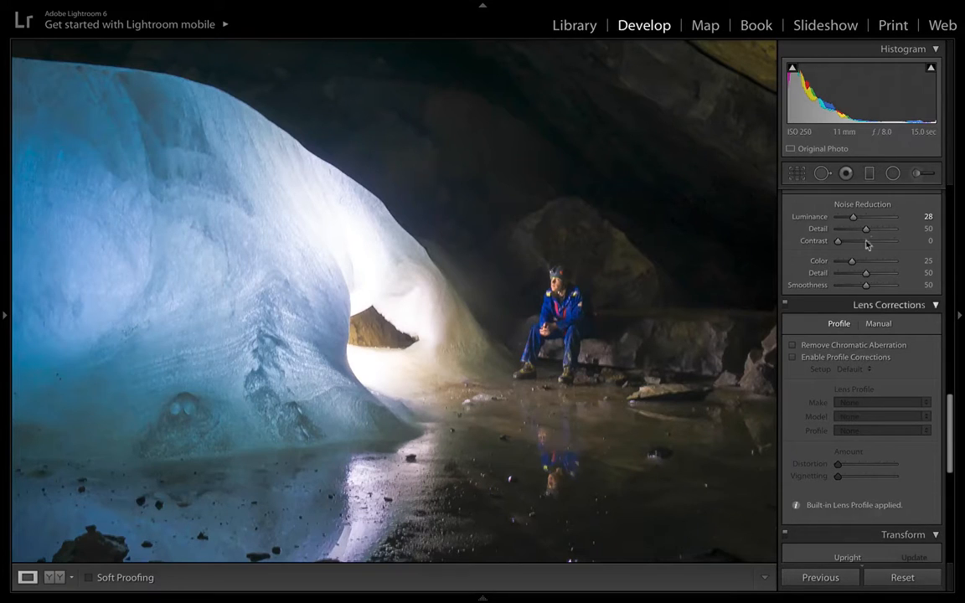
pyautogui.scroll(3, 856, 222)
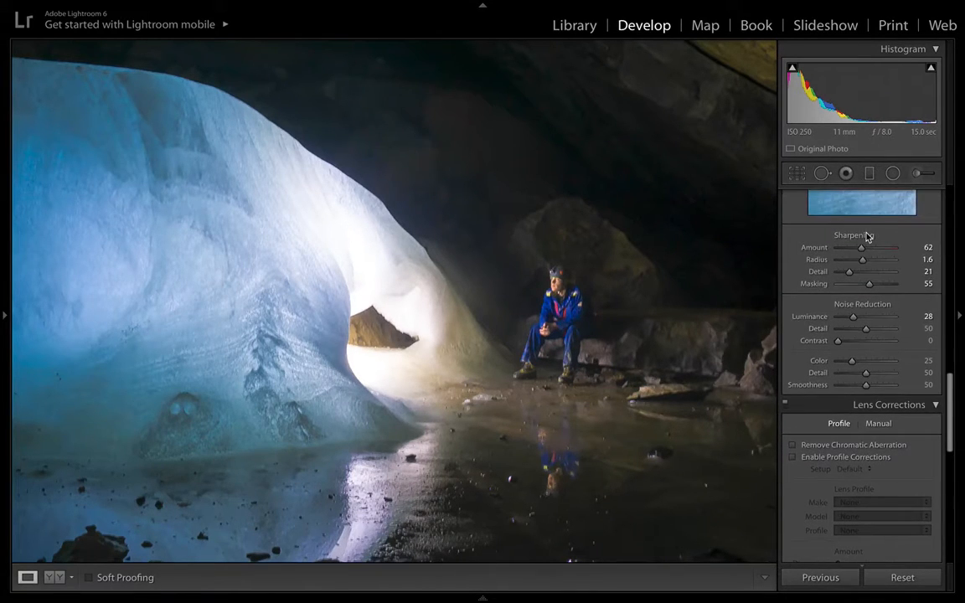
pyautogui.scroll(-5, 867, 237)
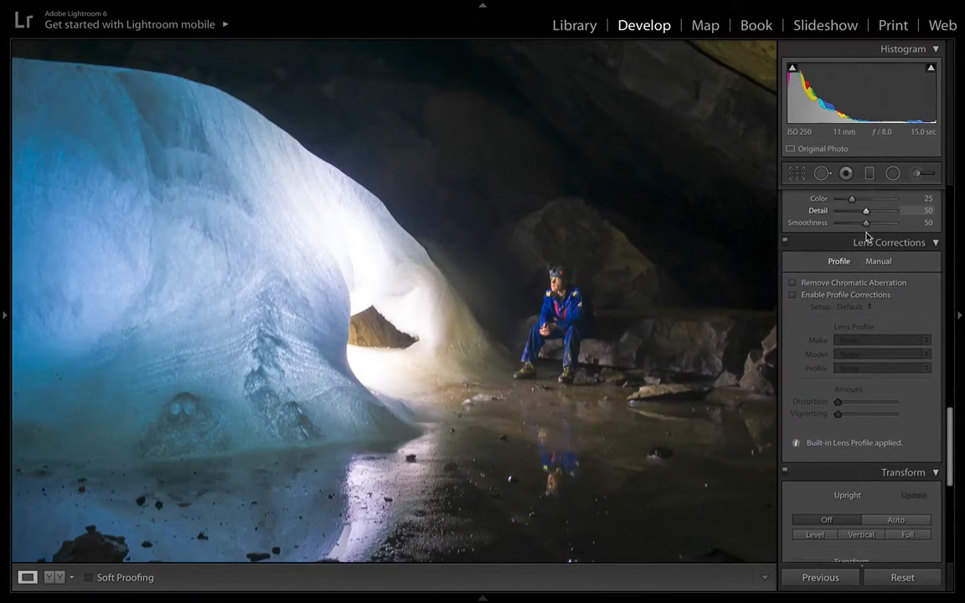
# Step: Compare the whole edited ice cave photo with its original version, side by side and then full size
pyautogui.scroll(-1, 868, 237)
pyautogui.press('Right')
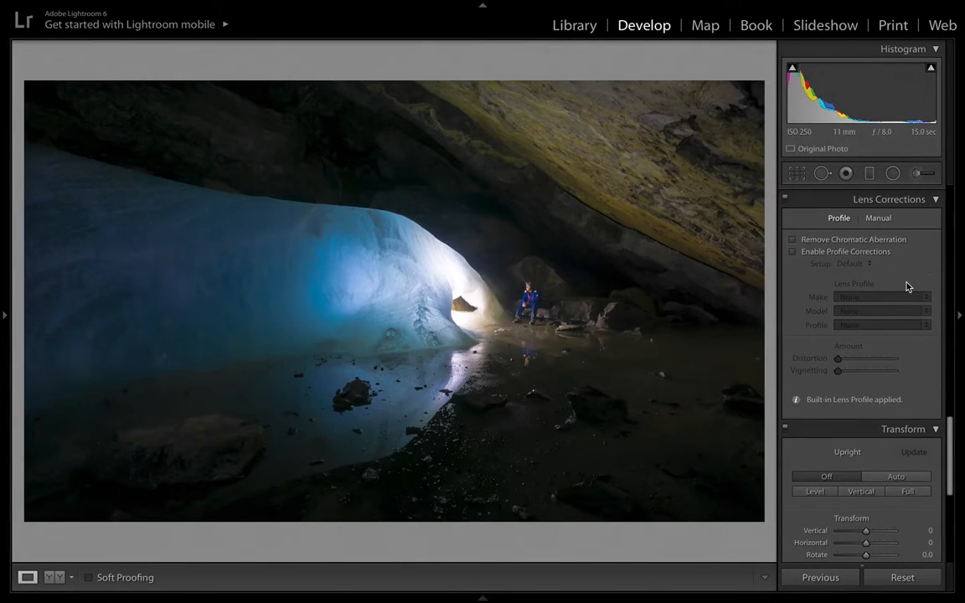
pyautogui.scroll(1, 907, 286)
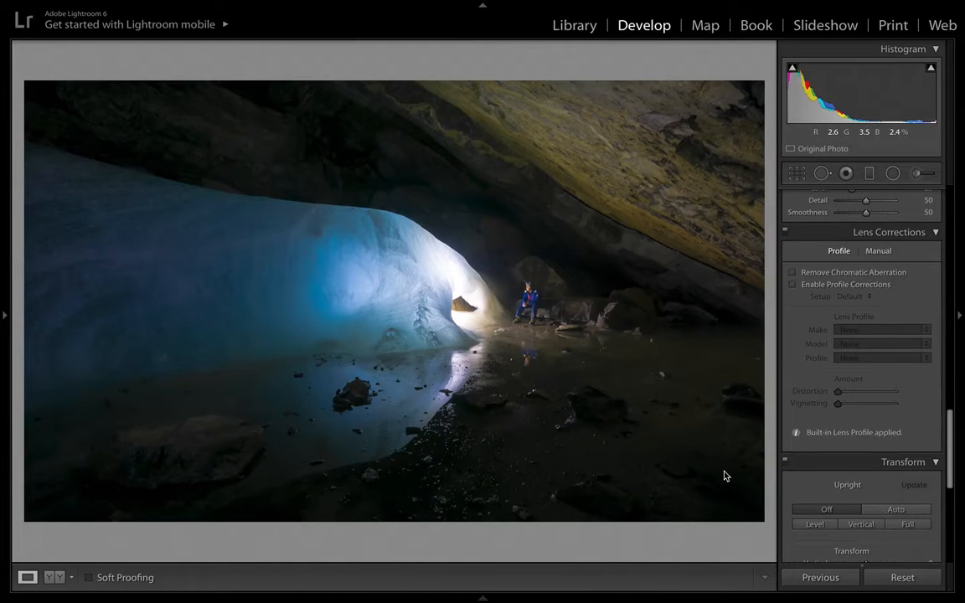
pyautogui.press('y')
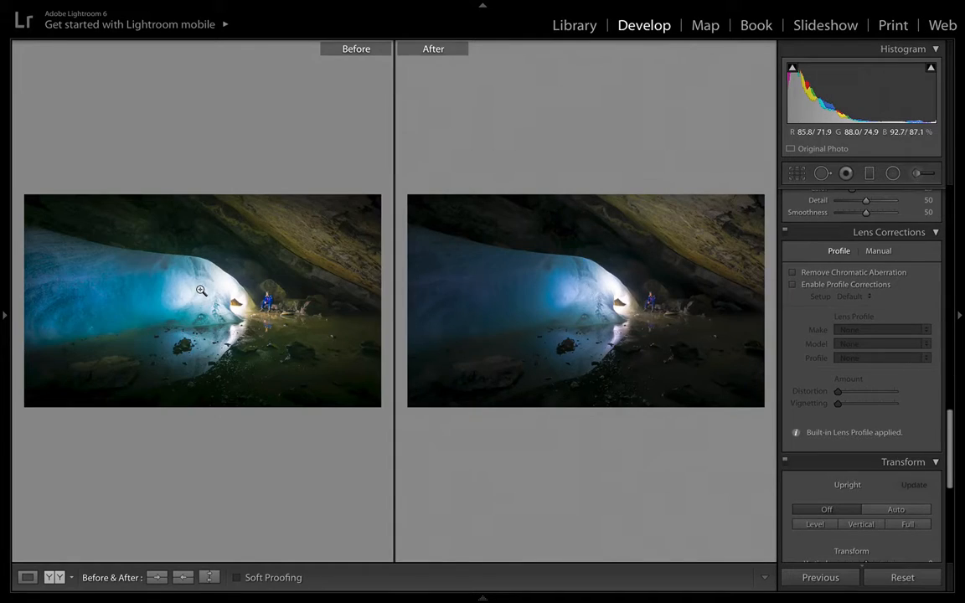
pyautogui.press('y')
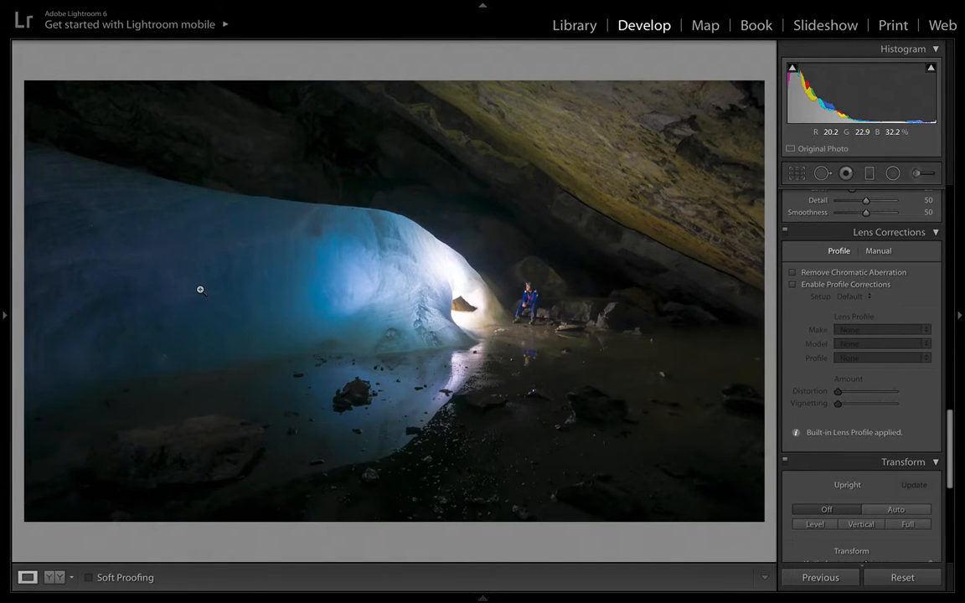
pyautogui.press('\\')
pyautogui.press('\\')
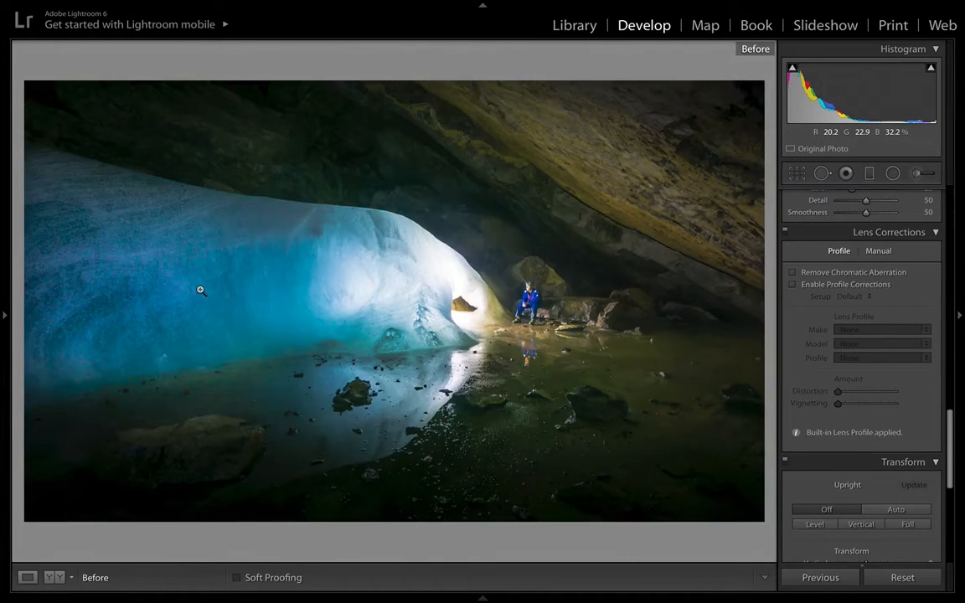
pyautogui.press('\\')
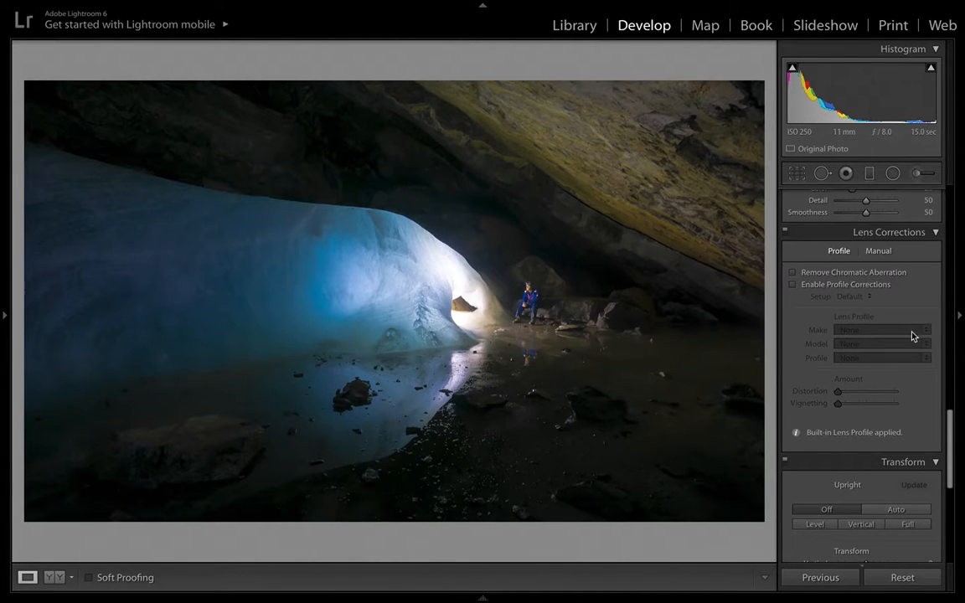
# Step: Turn on chromatic aberration removal for the ice cave photo
pyautogui.scroll(5, 913, 336)
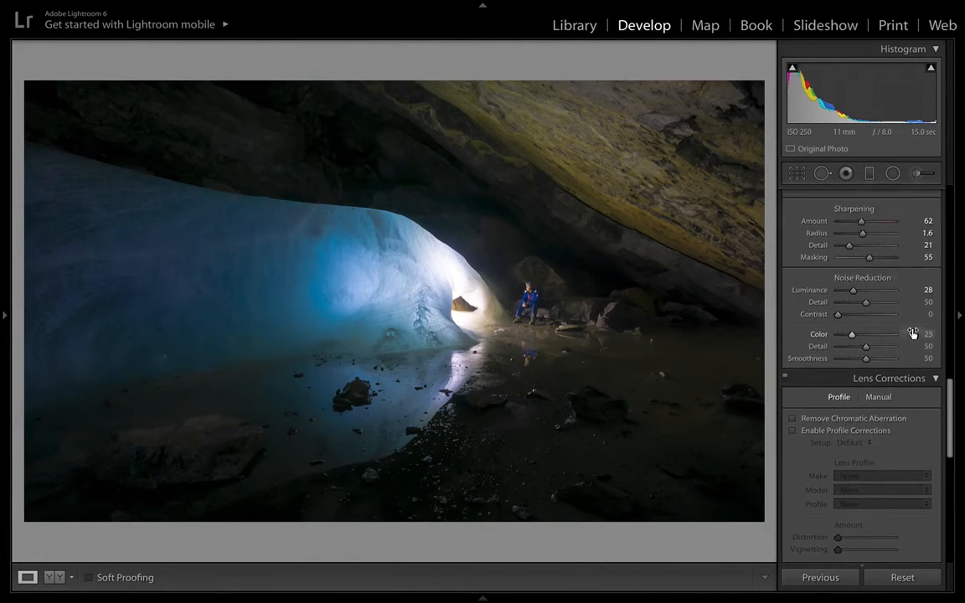
pyautogui.scroll(-5, 913, 335)
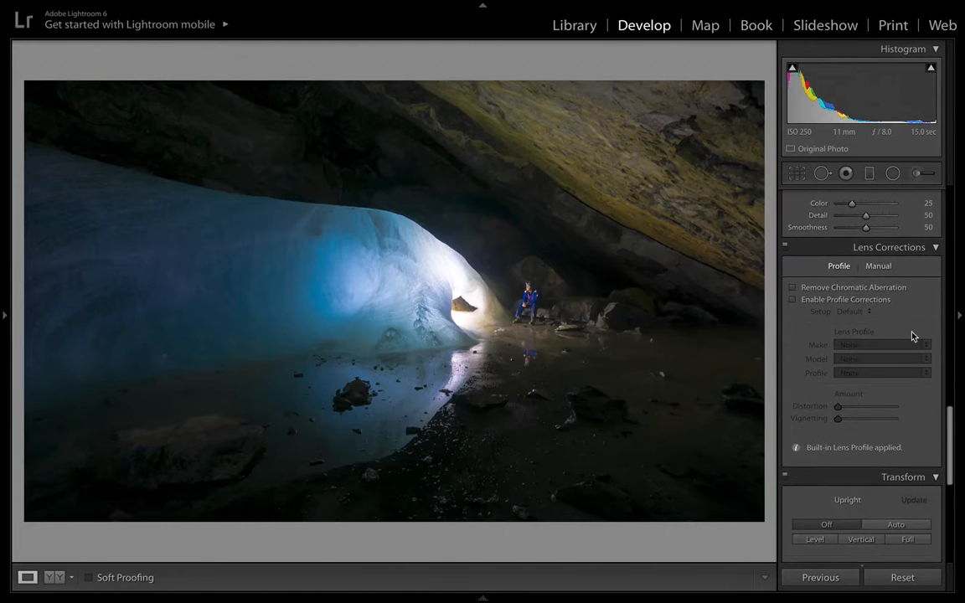
pyautogui.click(804, 287)
# Step: Try the lens profile corrections, comparing the photo with and without them, and leave them disabled
pyautogui.scroll(-1, 805, 341)
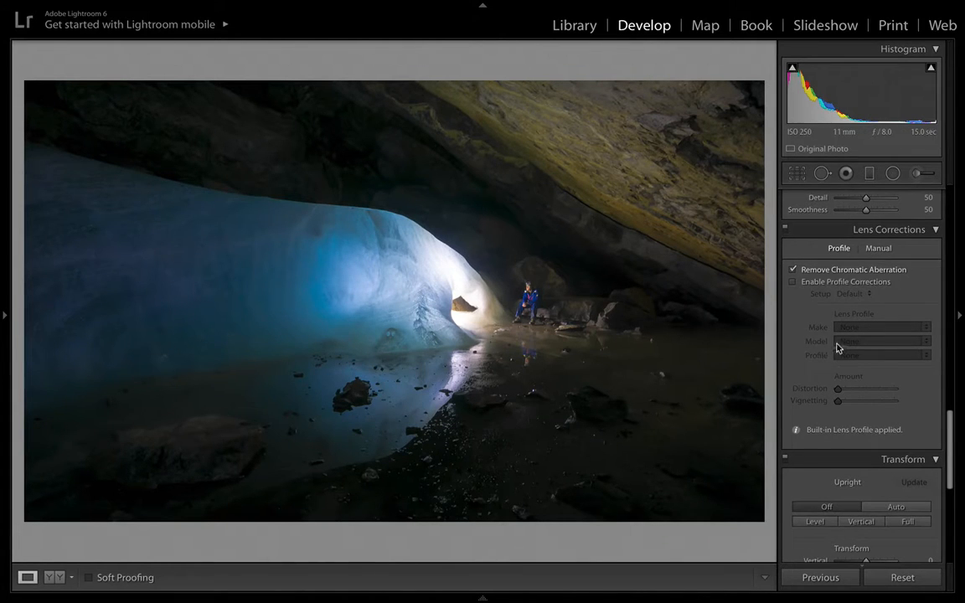
pyautogui.scroll(-1, 820, 324)
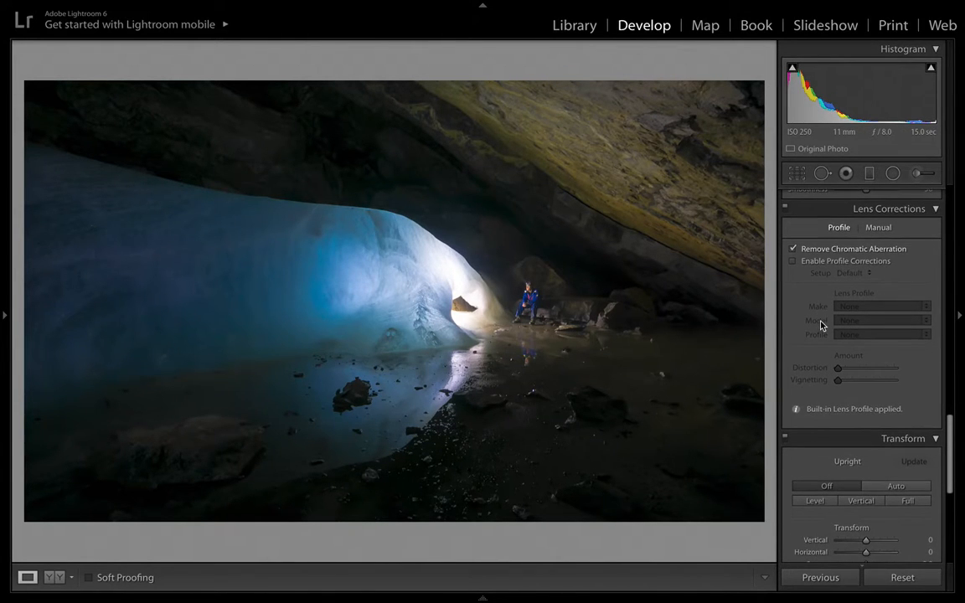
pyautogui.click(794, 261)
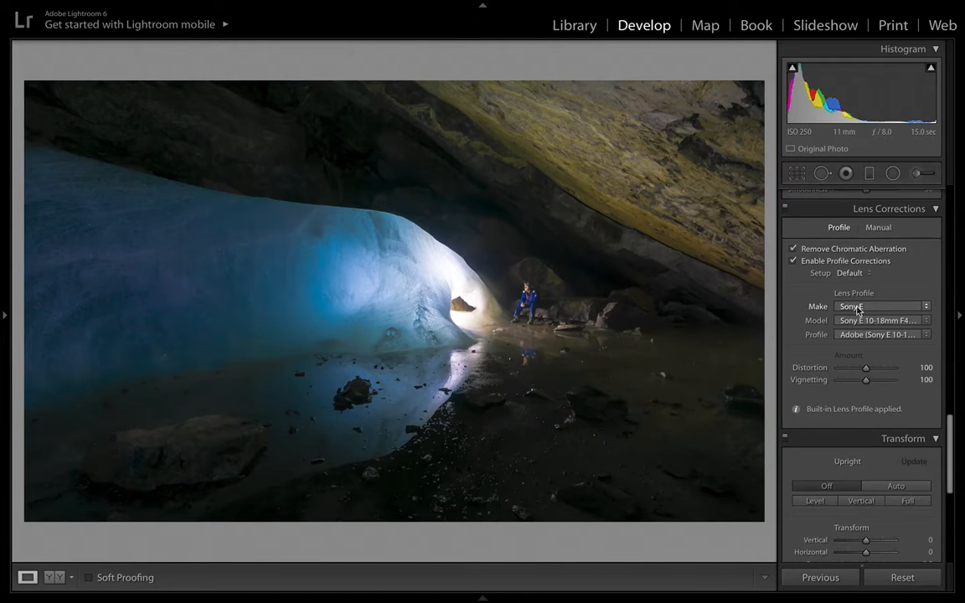
pyautogui.click(794, 262)
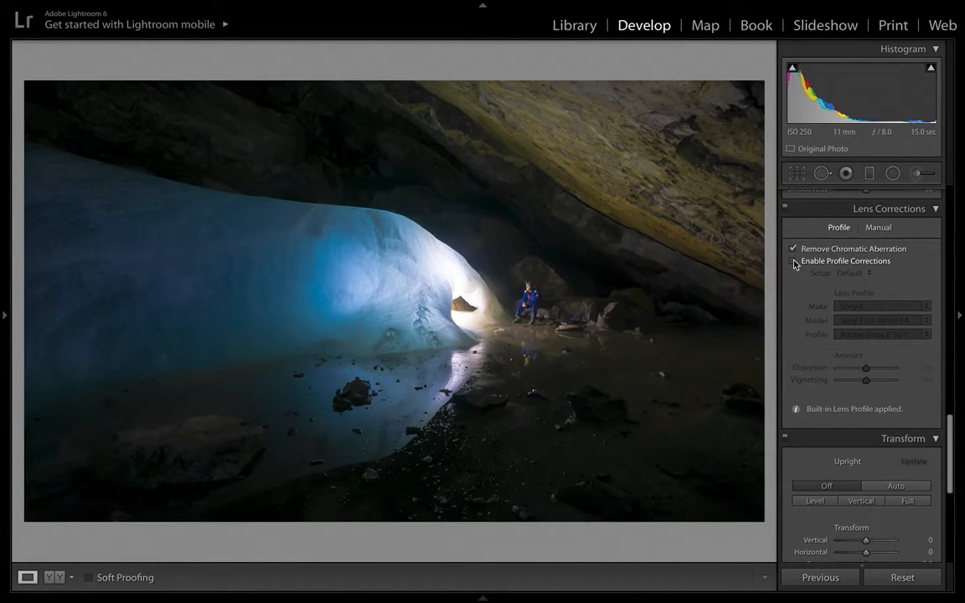
pyautogui.click(795, 262)
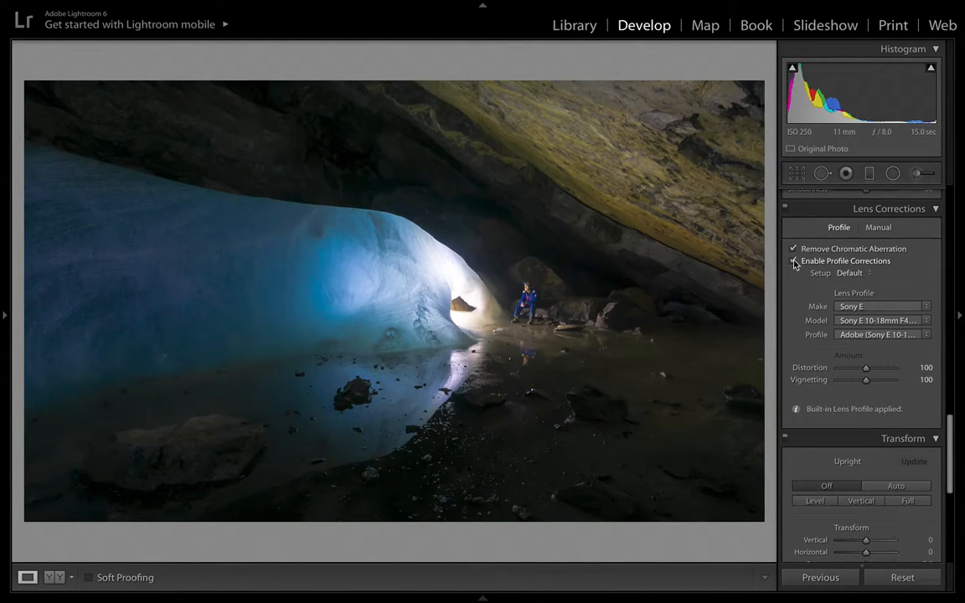
pyautogui.click(795, 262)
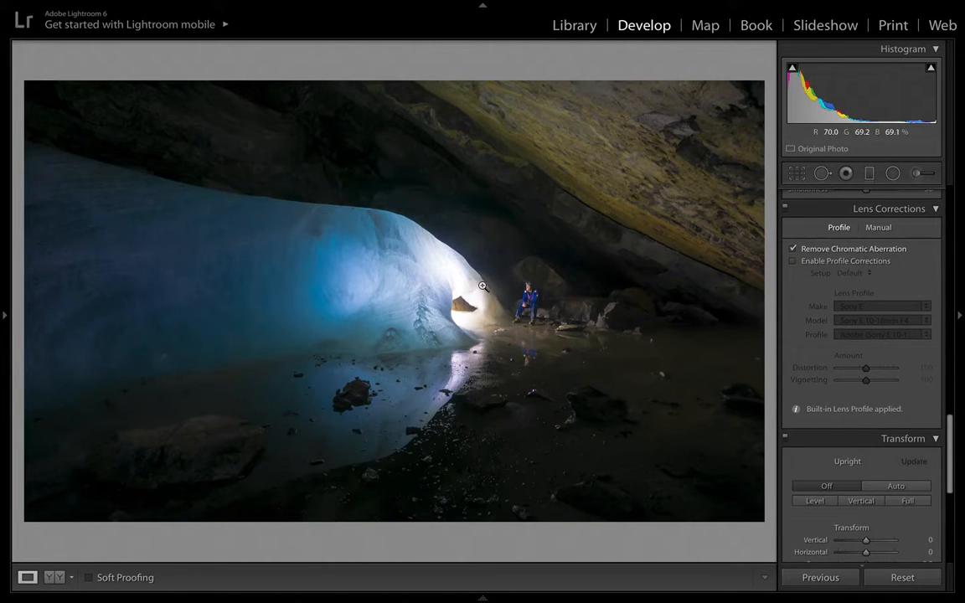
# Step: Darken the photo's edges with a Highlight Priority post-crop vignette, setting its amount to -31 and midpoint to 68
pyautogui.scroll(-5, 842, 311)
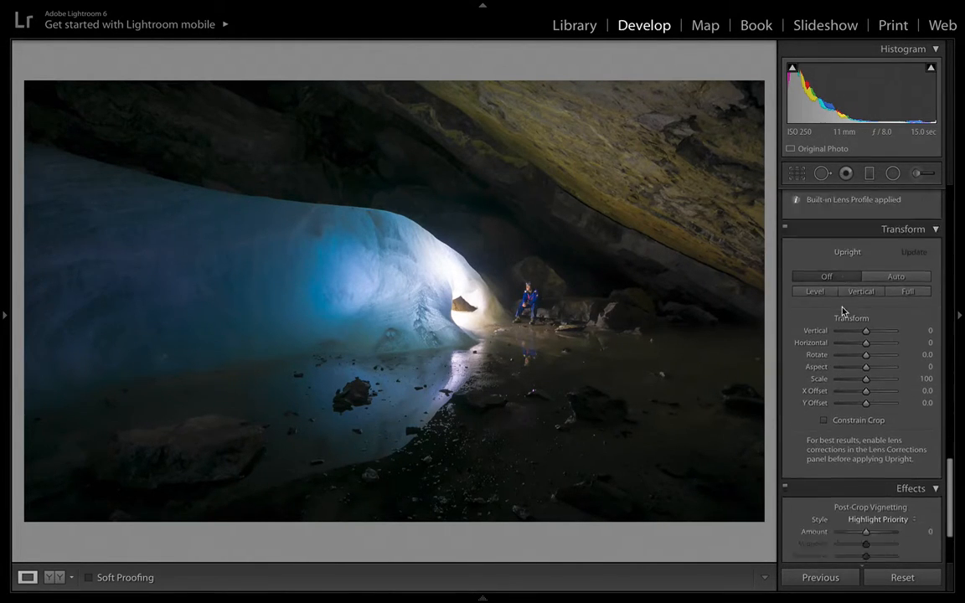
pyautogui.scroll(-4, 843, 310)
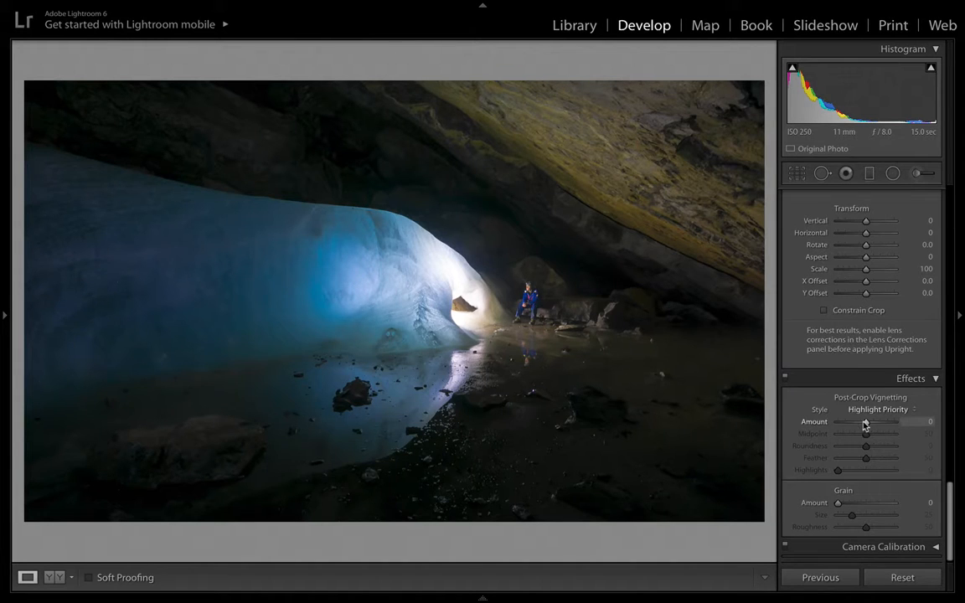
pyautogui.moveTo(865, 425)
pyautogui.mouseDown()
pyautogui.moveTo(874, 424)
pyautogui.moveTo(814, 430)
pyautogui.moveTo(859, 428)
pyautogui.mouseUp()
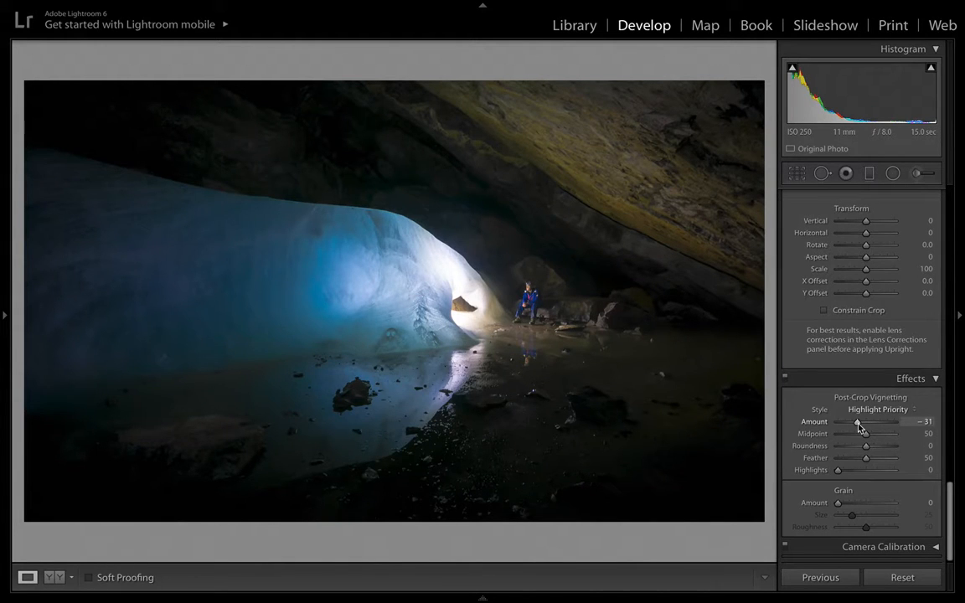
pyautogui.moveTo(864, 437); pyautogui.dragTo(877, 445)
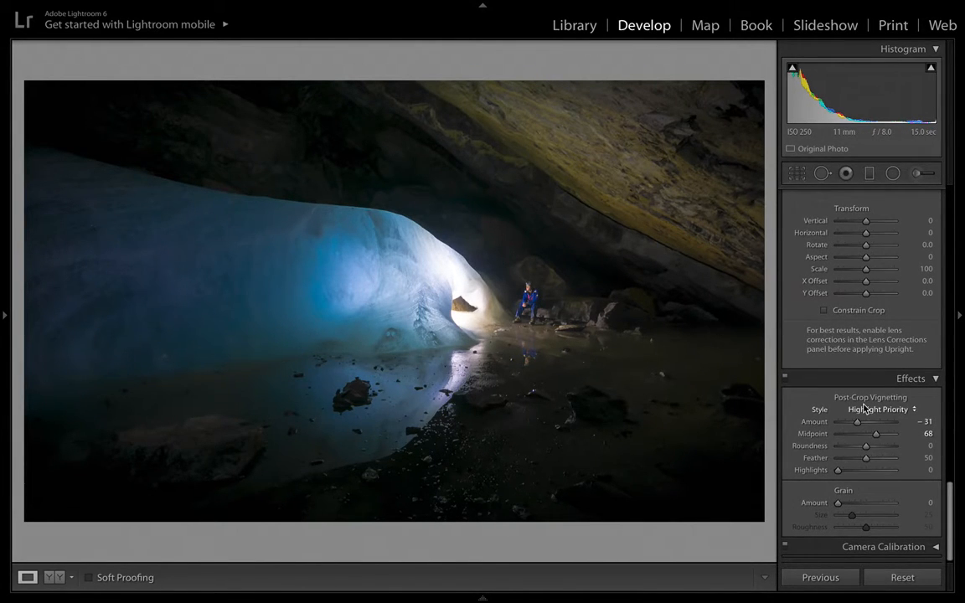
# Step: Add a wide inverted radial filter centred on the ice arch opening, reset its effect sliders and shift it slightly up towards the seated person
pyautogui.scroll(15, 866, 408)
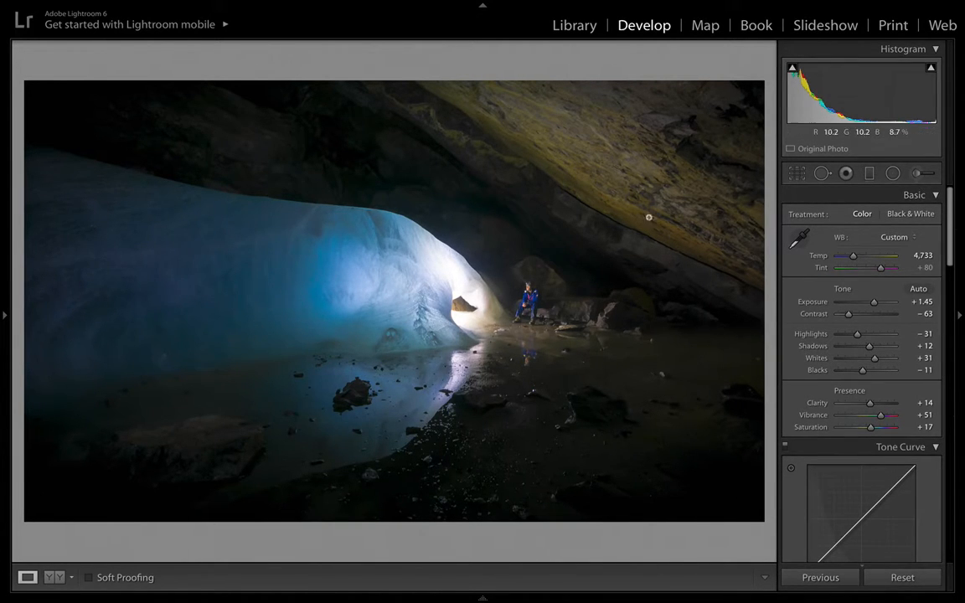
pyautogui.click(894, 174)
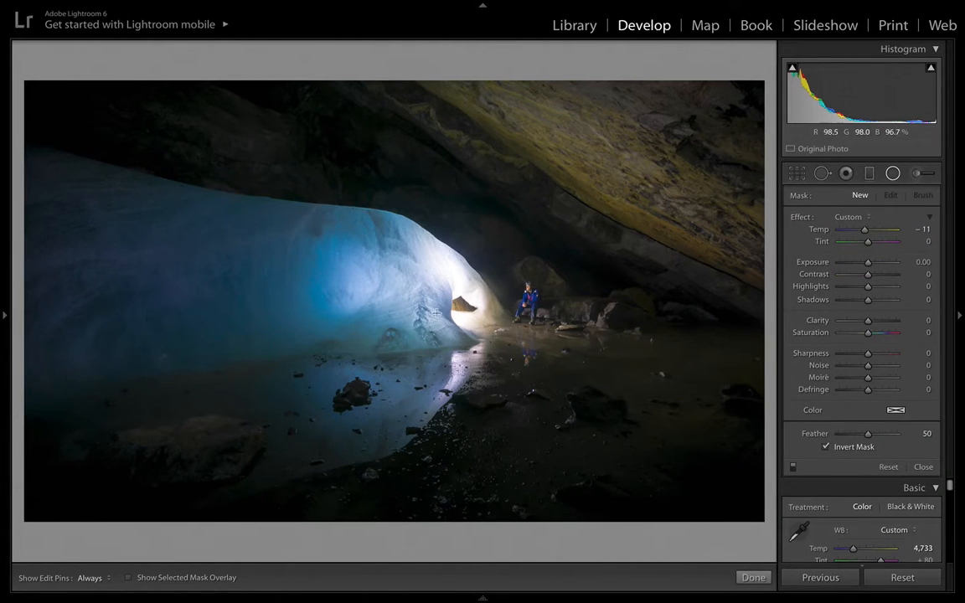
pyautogui.moveTo(430, 316); pyautogui.dragTo(700, 461)
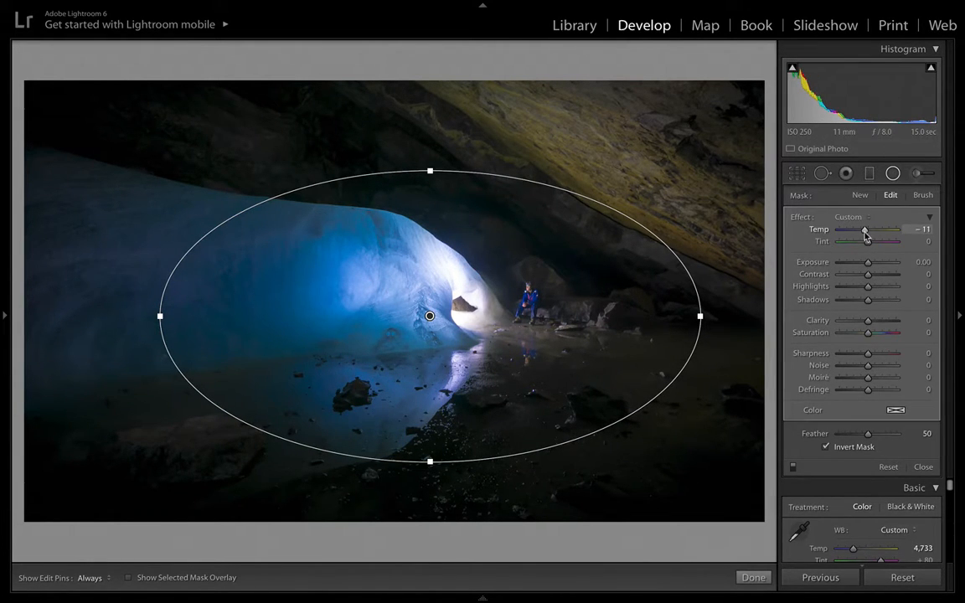
pyautogui.doubleClick(800, 218)
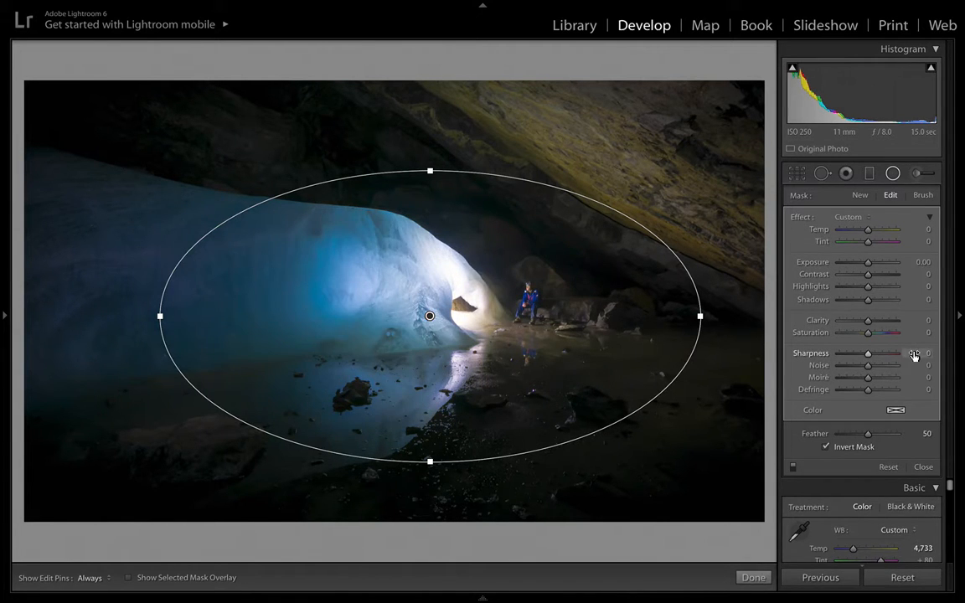
pyautogui.moveTo(489, 324); pyautogui.dragTo(500, 305)
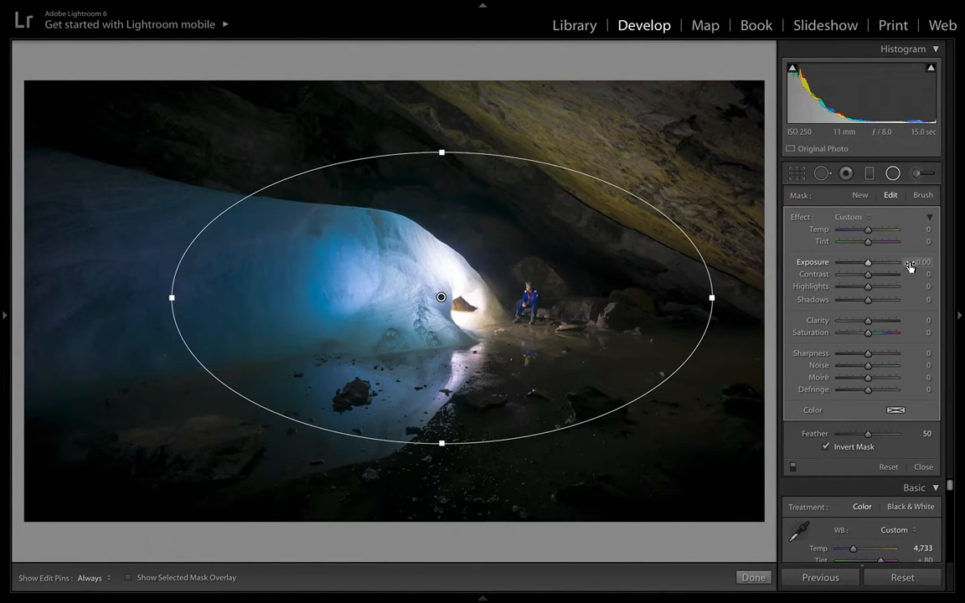
# Step: Try the Extra Pop effect preset on the radial filter, and reset the filter's adjustments to zero
pyautogui.click(855, 217)
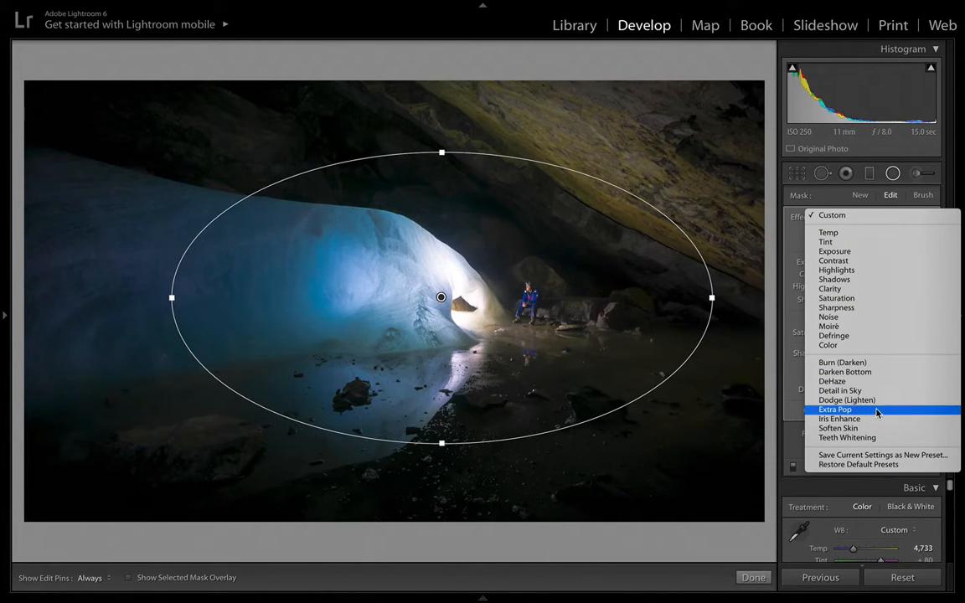
pyautogui.click(833, 410)
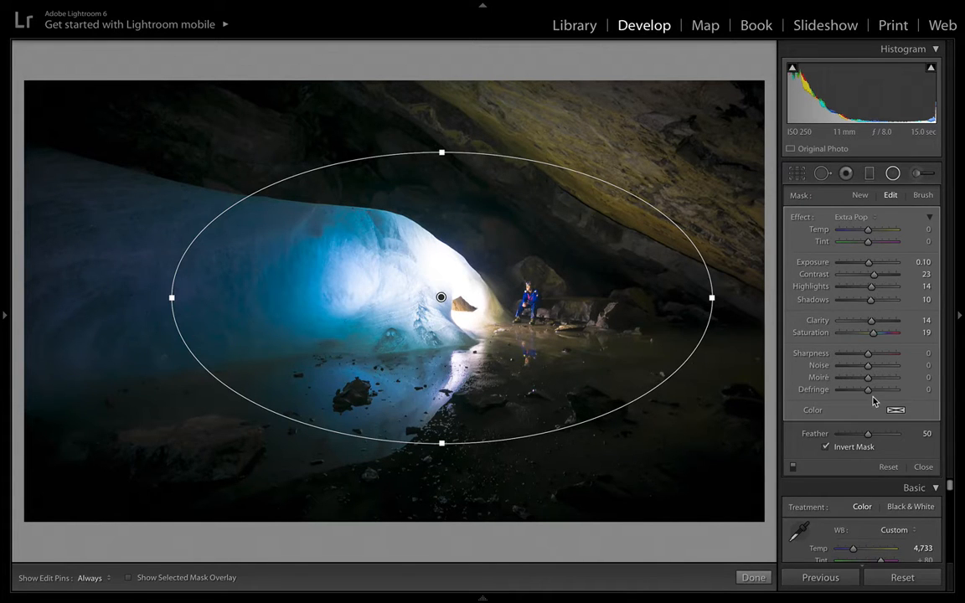
pyautogui.click(872, 219)
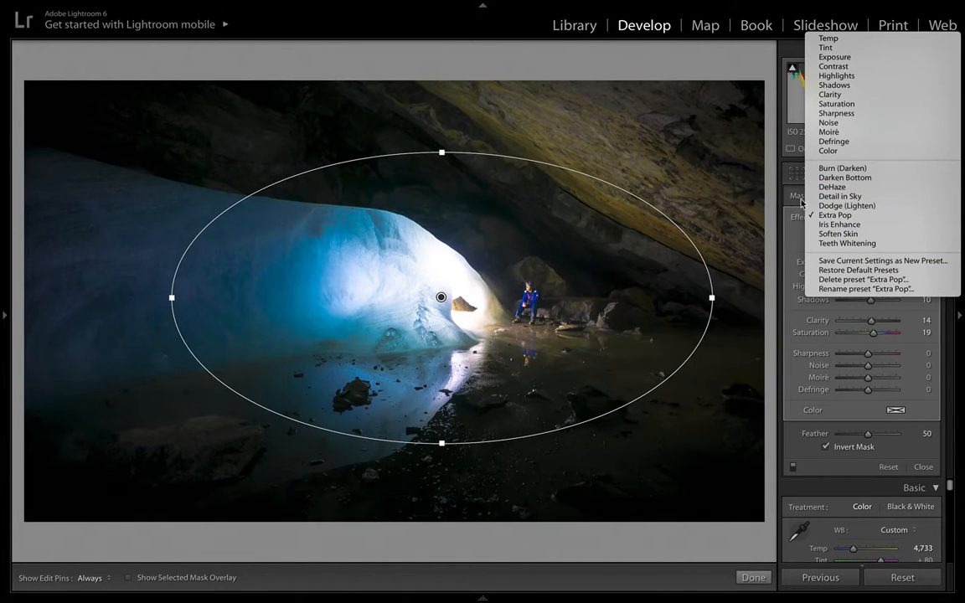
pyautogui.click(794, 231)
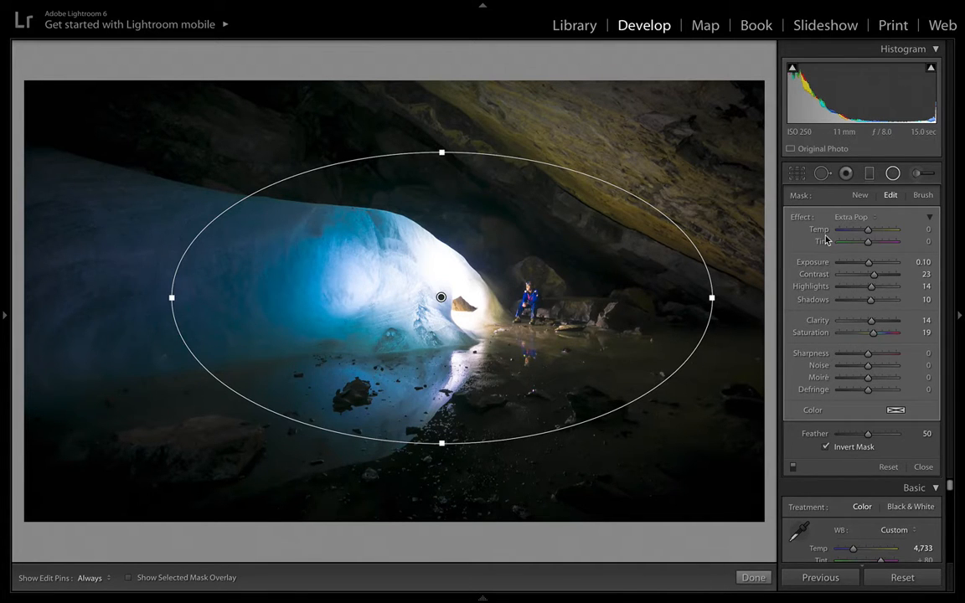
pyautogui.doubleClick(802, 217)
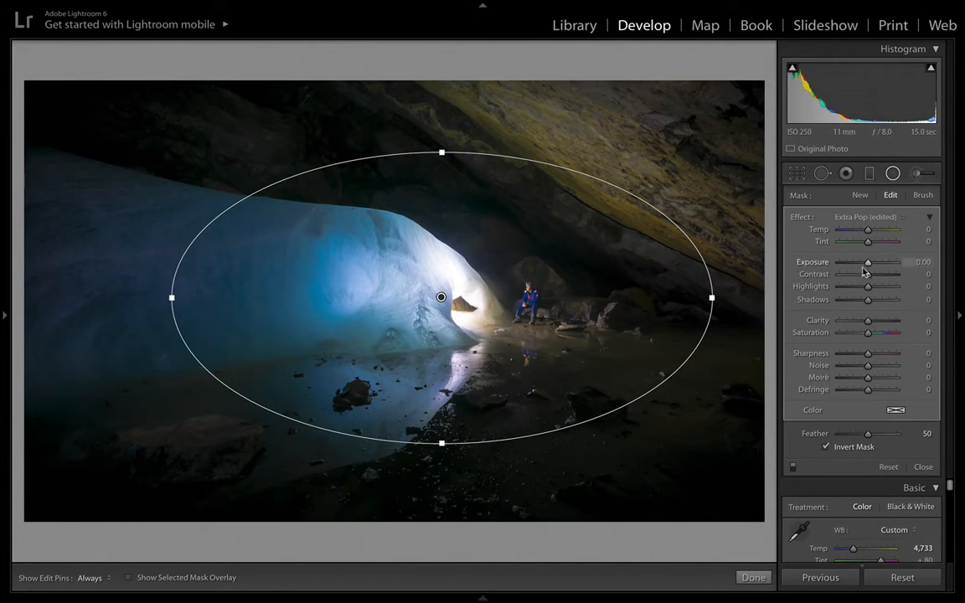
# Step: Adjust the radial filter's effect to contrast -31, exposure 0.07, shadows -15, highlights 7 and saturation 14
pyautogui.moveTo(870, 277); pyautogui.dragTo(860, 281)
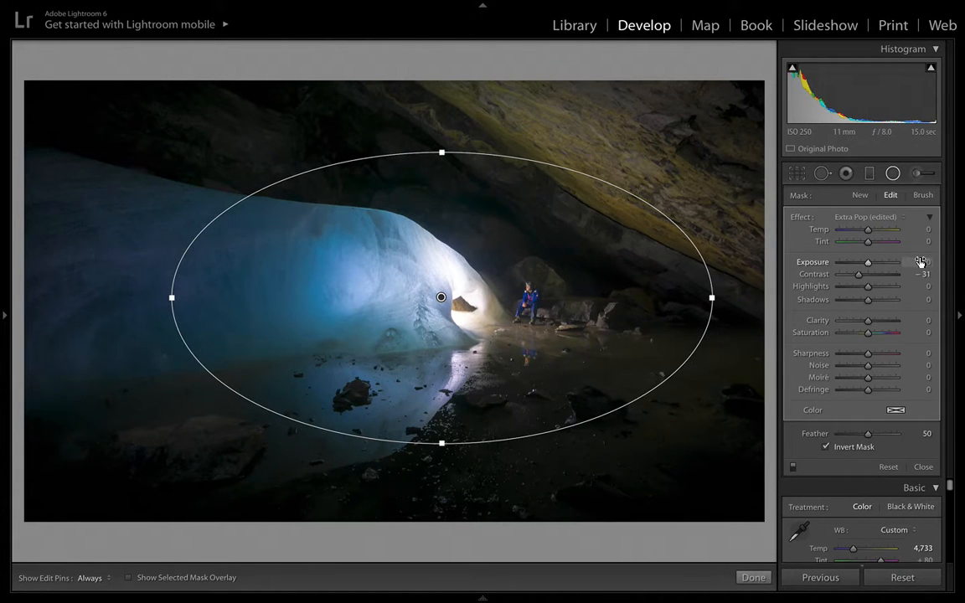
pyautogui.moveTo(922, 261)
pyautogui.mouseDown()
pyautogui.moveTo(933, 261)
pyautogui.moveTo(921, 261)
pyautogui.mouseUp()
pyautogui.moveTo(868, 300); pyautogui.dragTo(865, 307)
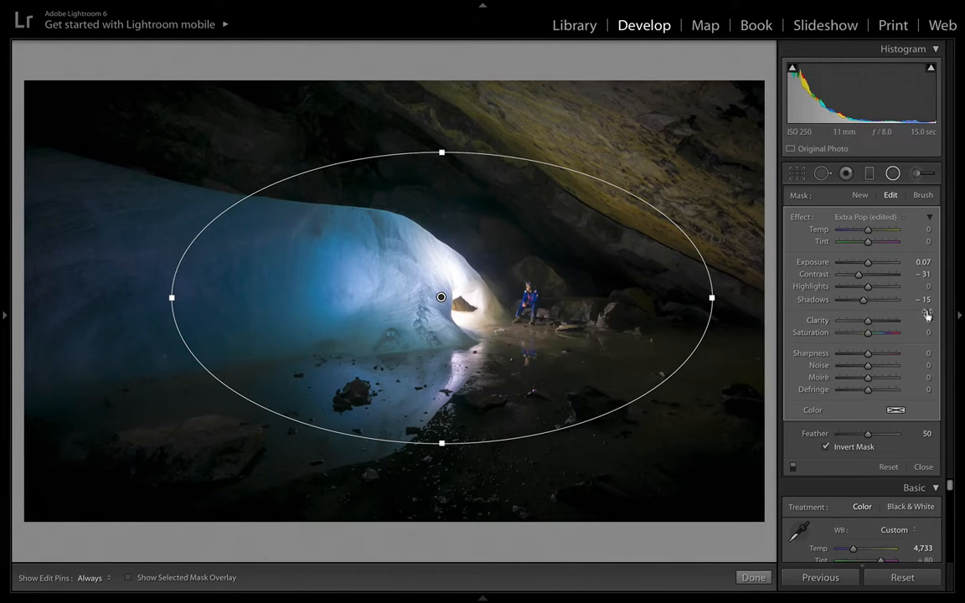
pyautogui.moveTo(868, 287); pyautogui.dragTo(871, 291)
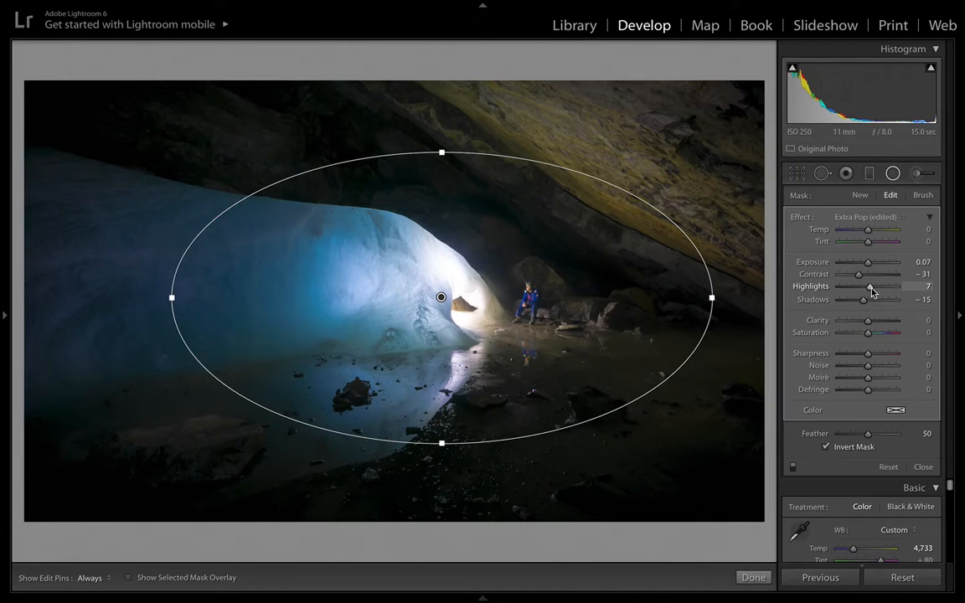
pyautogui.moveTo(868, 335); pyautogui.dragTo(872, 335)
# Step: Widen the radial filter's ellipse across the scene, shift it slightly down and towards the ice, set its clarity to 7 and finish the filter
pyautogui.moveTo(171, 294); pyautogui.dragTo(107, 296)
pyautogui.moveTo(442, 296)
pyautogui.mouseDown()
pyautogui.moveTo(352, 319)
pyautogui.moveTo(479, 314)
pyautogui.moveTo(400, 301)
pyautogui.moveTo(426, 303)
pyautogui.mouseUp()
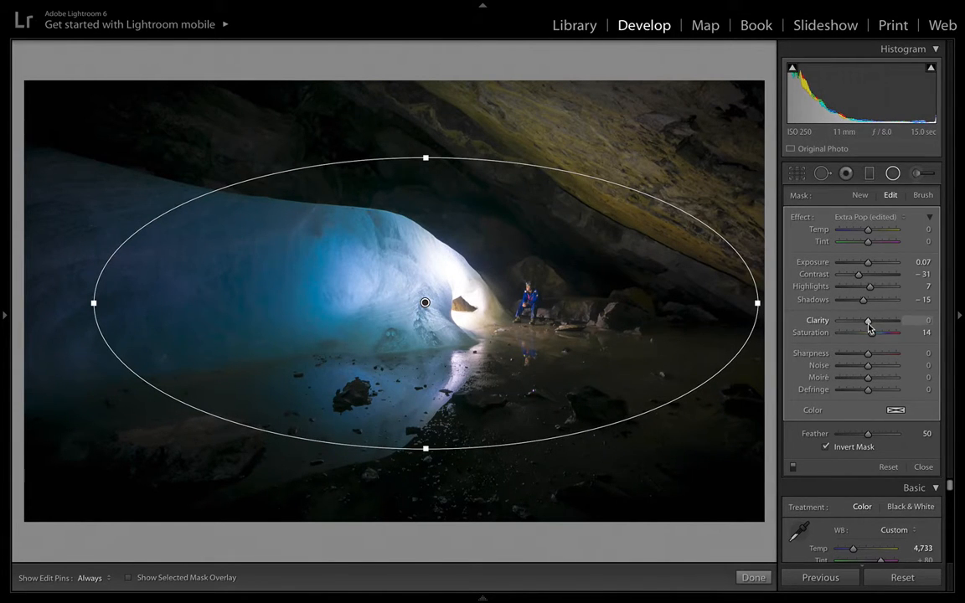
pyautogui.moveTo(869, 328); pyautogui.dragTo(902, 328)
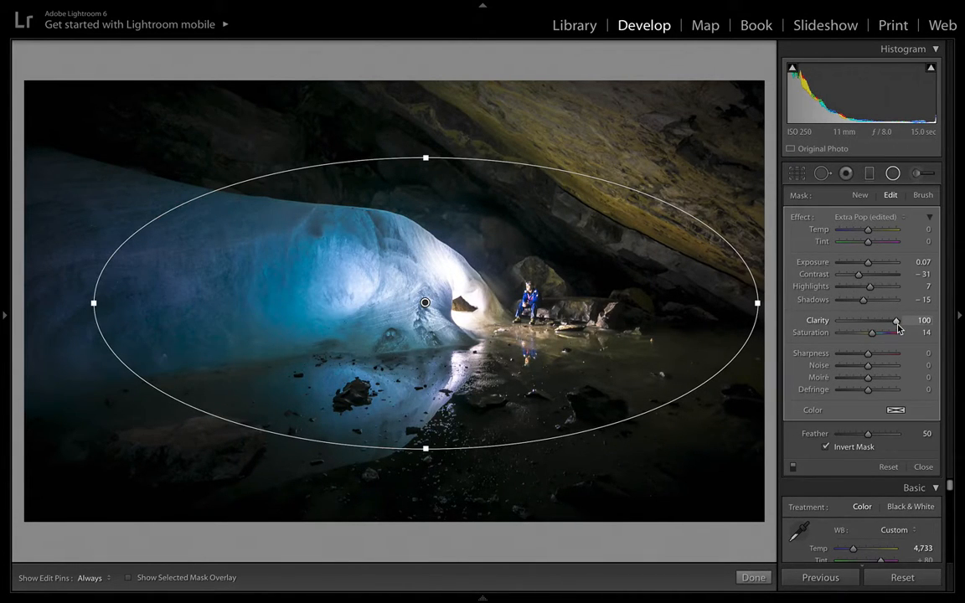
pyautogui.moveTo(897, 321); pyautogui.dragTo(869, 323)
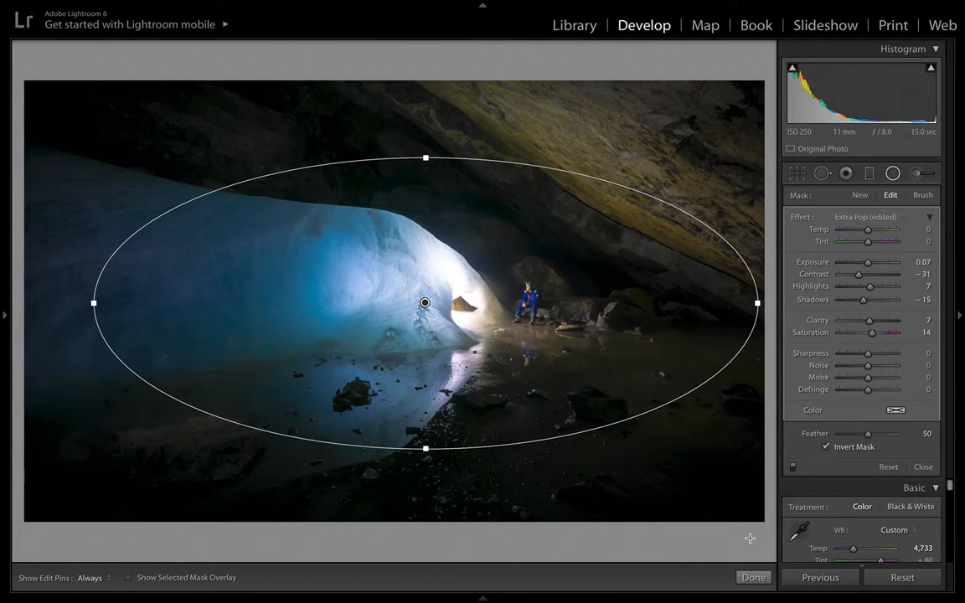
pyautogui.click(751, 578)
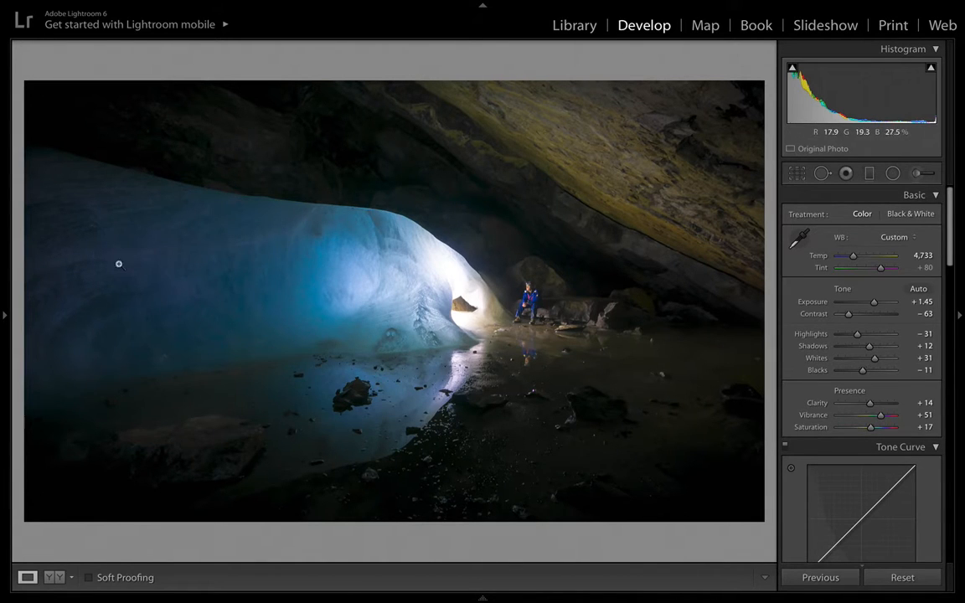
# Step: Start an adjustment brush of size 15 with zeroed effects, show the mask overlay and paint along the lower ice to the photo's left edge
pyautogui.click(928, 171)
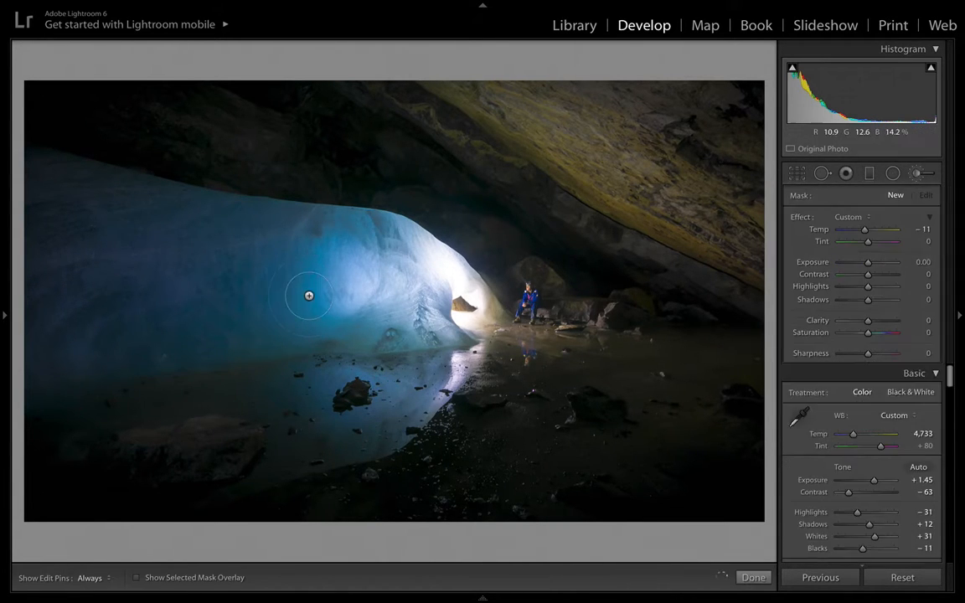
pyautogui.press(']')
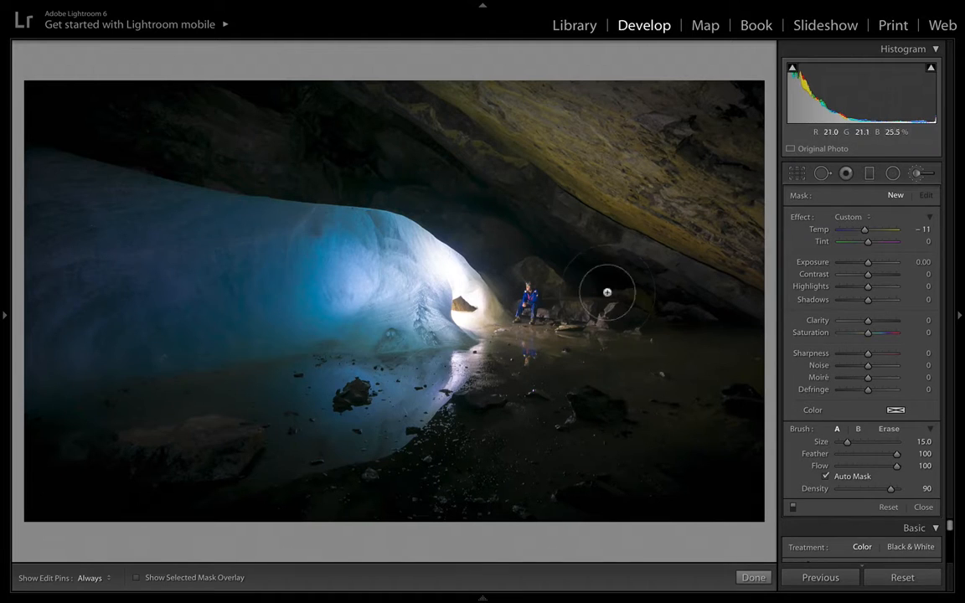
pyautogui.doubleClick(797, 220)
pyautogui.press('h')
pyautogui.press('h')
pyautogui.press('o')
pyautogui.press('h')
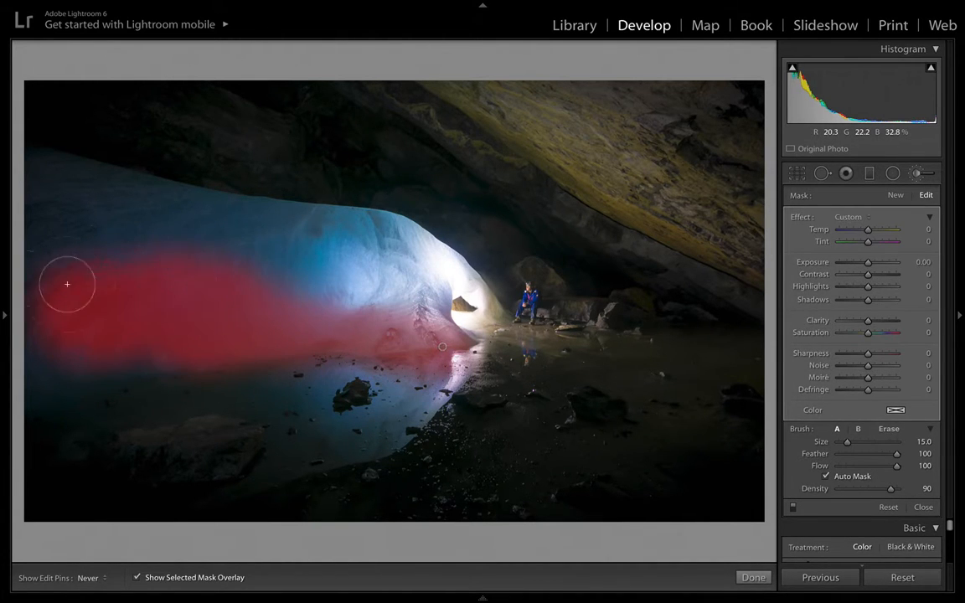
pyautogui.moveTo(54, 269); pyautogui.dragTo(55, 205)
pyautogui.press('h')
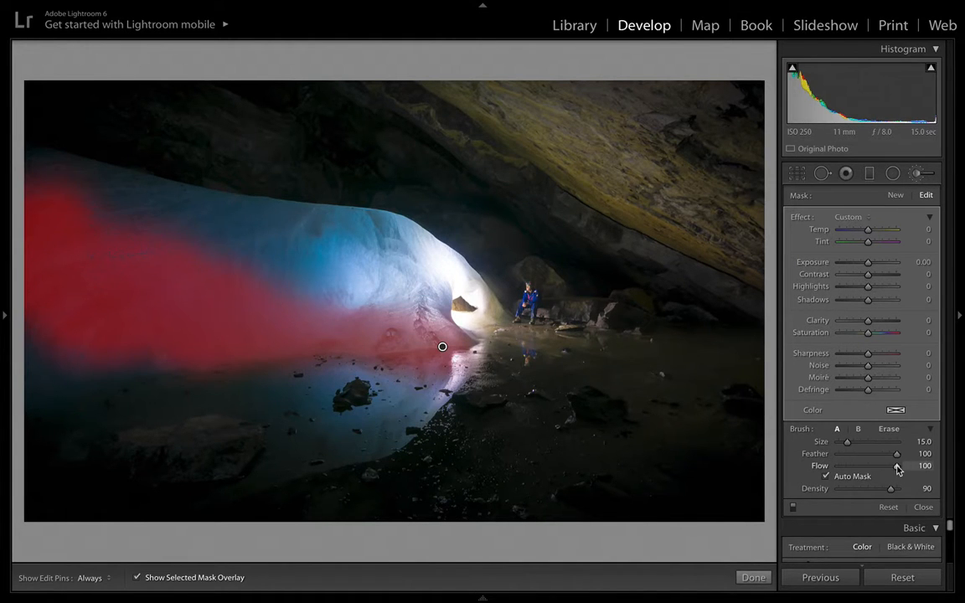
# Step: Reduce the brush flow to 81, extend the mask over the remaining ice and its water reflection, and hide the mask overlay
pyautogui.moveTo(893, 469)
pyautogui.mouseDown()
pyautogui.moveTo(886, 467)
pyautogui.moveTo(897, 461)
pyautogui.mouseUp()
pyautogui.press('h')
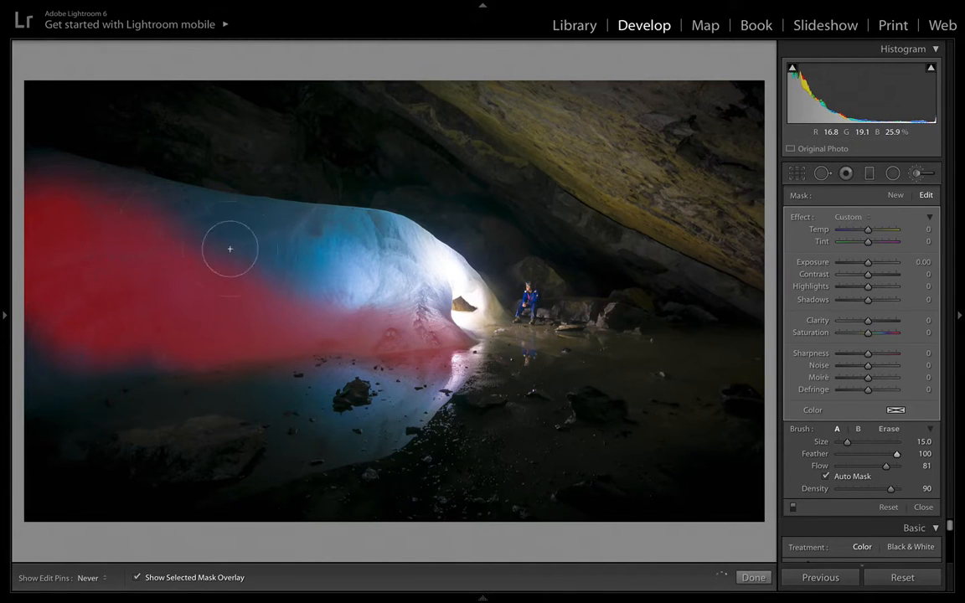
pyautogui.moveTo(401, 241); pyautogui.dragTo(354, 240)
pyautogui.moveTo(390, 291)
pyautogui.mouseDown()
pyautogui.moveTo(364, 297)
pyautogui.moveTo(292, 216)
pyautogui.moveTo(253, 197)
pyautogui.mouseUp()
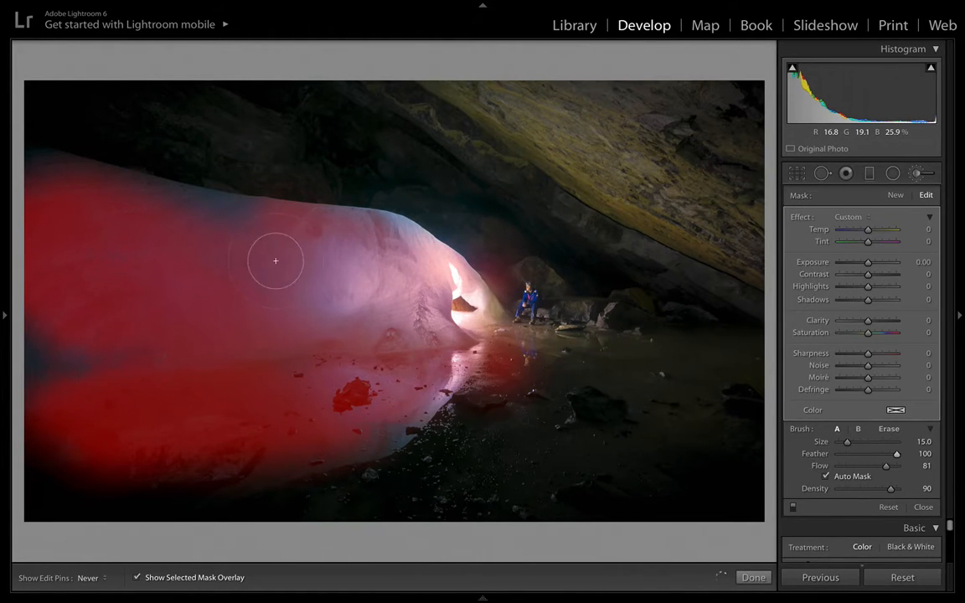
pyautogui.press('h')
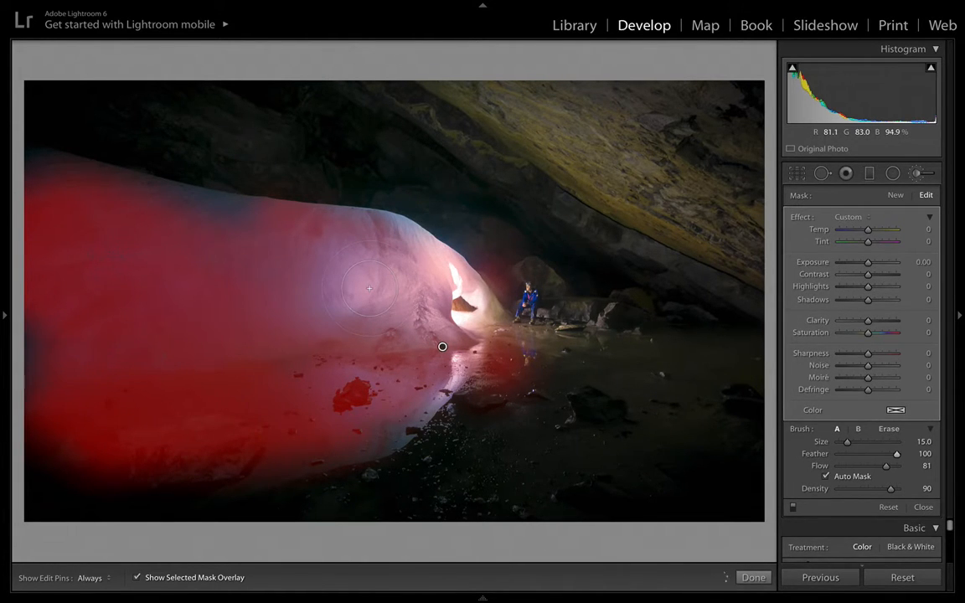
pyautogui.press('o')
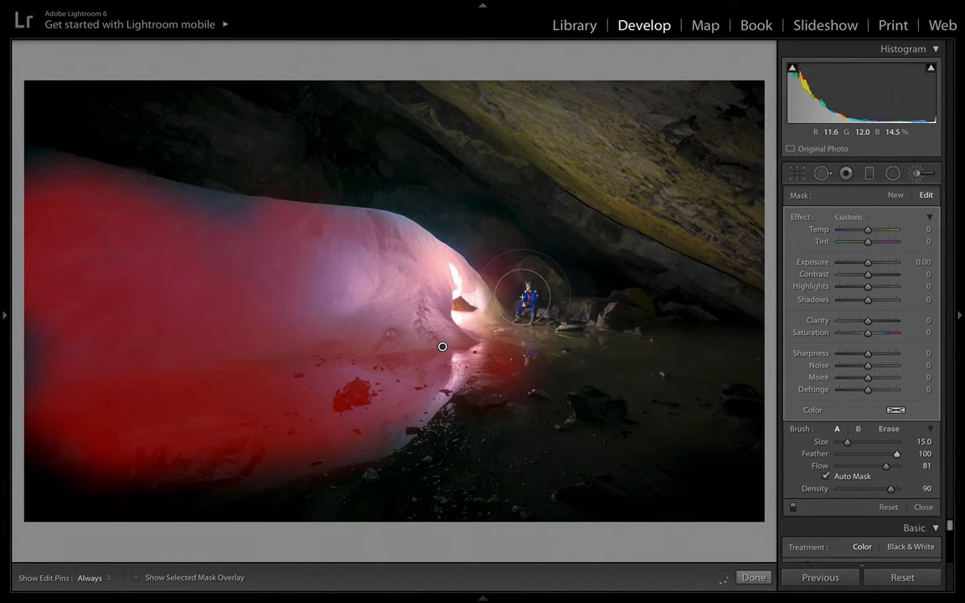
pyautogui.press('h')
pyautogui.press('h')
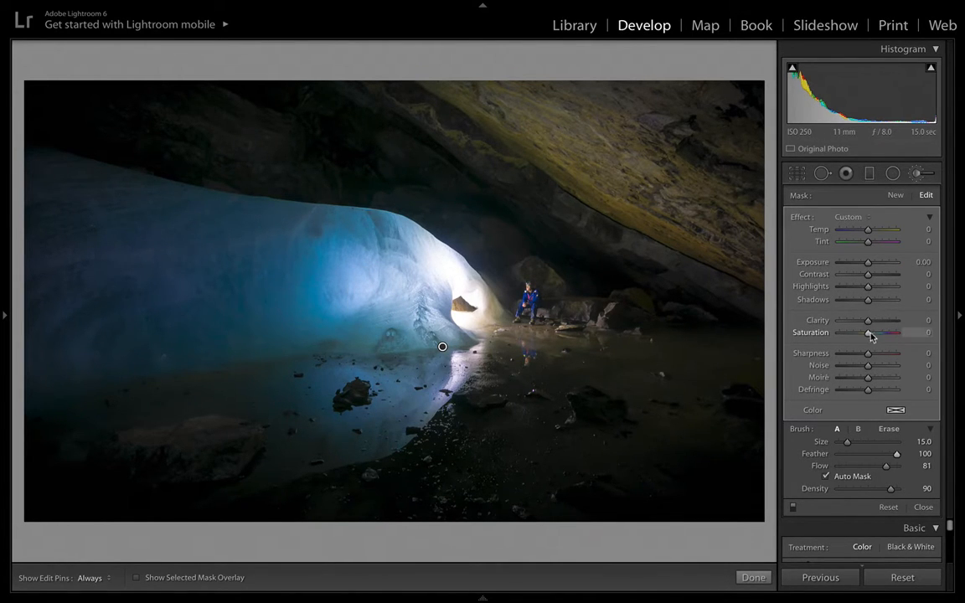
# Step: Set the ice brush adjustment to clarity 18, saturation 9 and temperature -4
pyautogui.moveTo(869, 322); pyautogui.dragTo(906, 331)
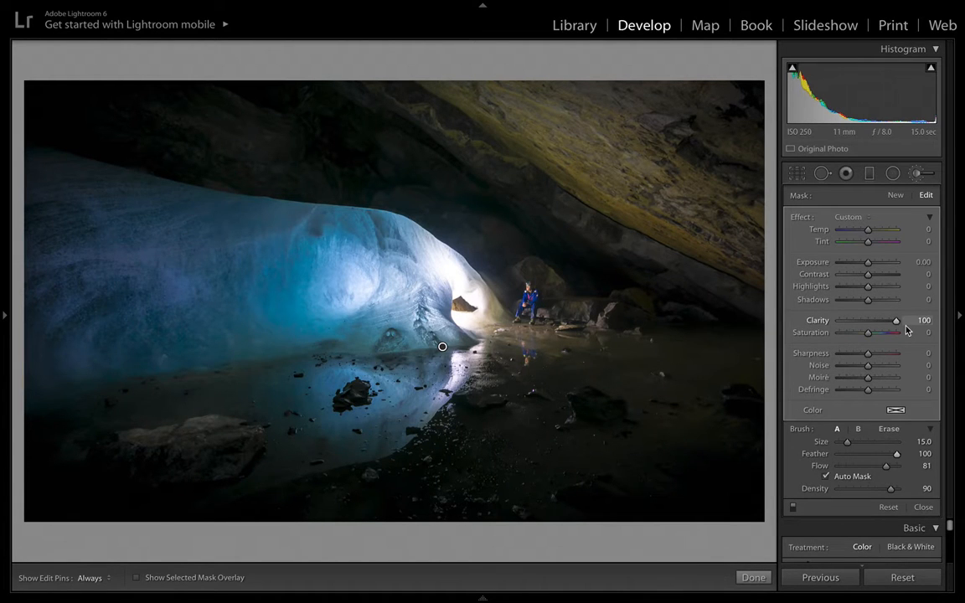
pyautogui.moveTo(895, 333)
pyautogui.mouseDown()
pyautogui.moveTo(854, 333)
pyautogui.moveTo(876, 333)
pyautogui.mouseUp()
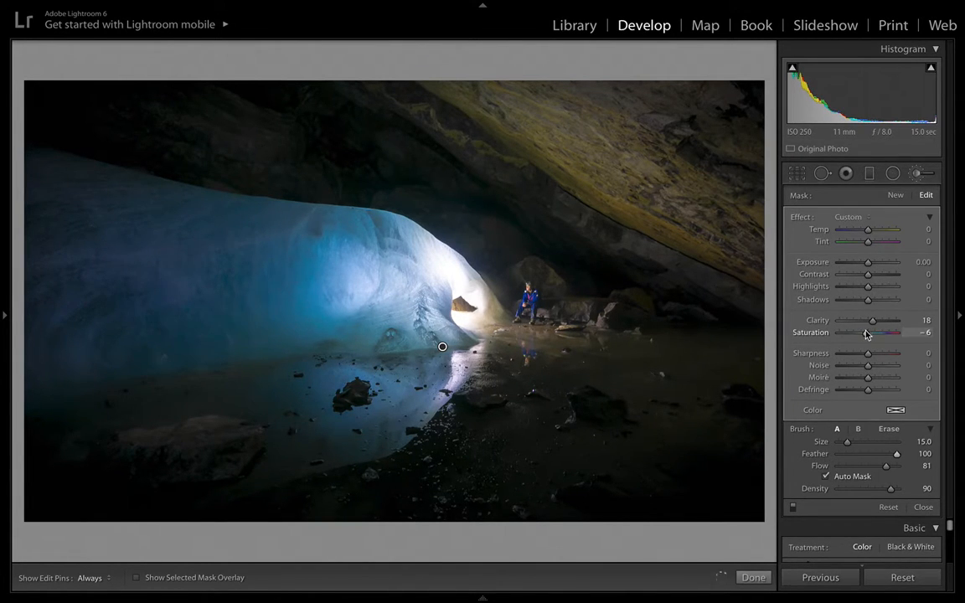
pyautogui.moveTo(869, 334); pyautogui.dragTo(872, 334)
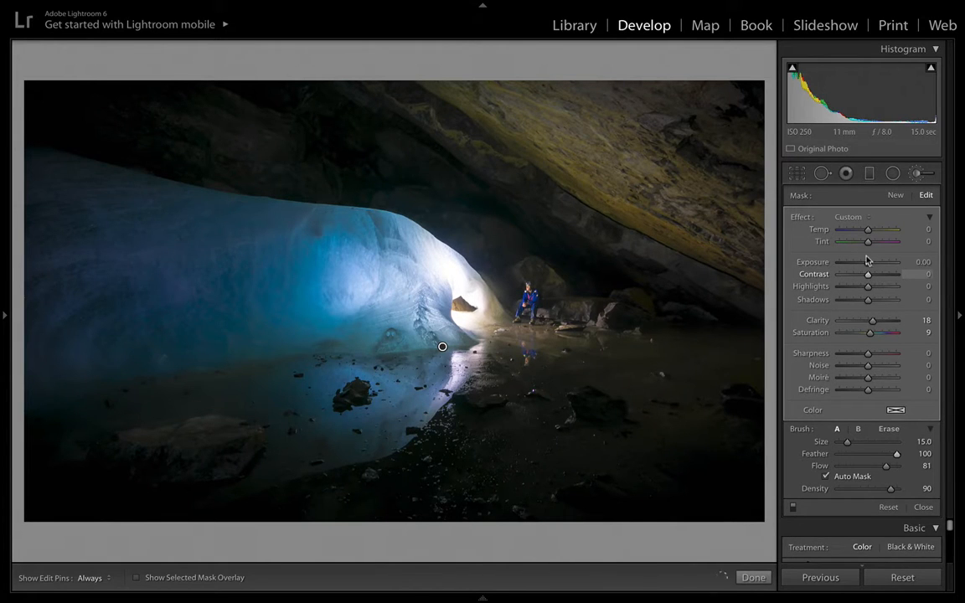
pyautogui.moveTo(868, 232); pyautogui.dragTo(870, 233)
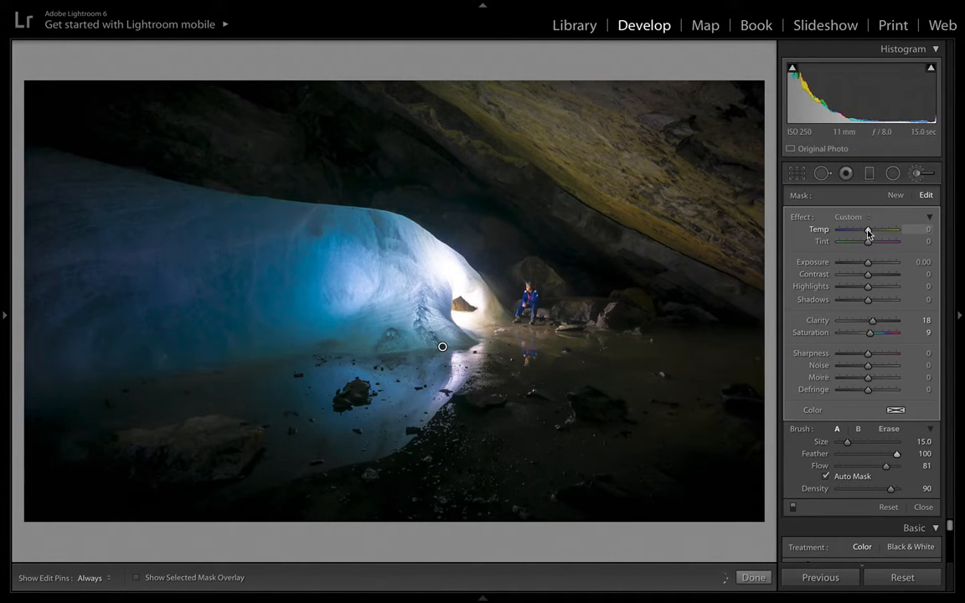
pyautogui.moveTo(869, 233); pyautogui.dragTo(867, 234)
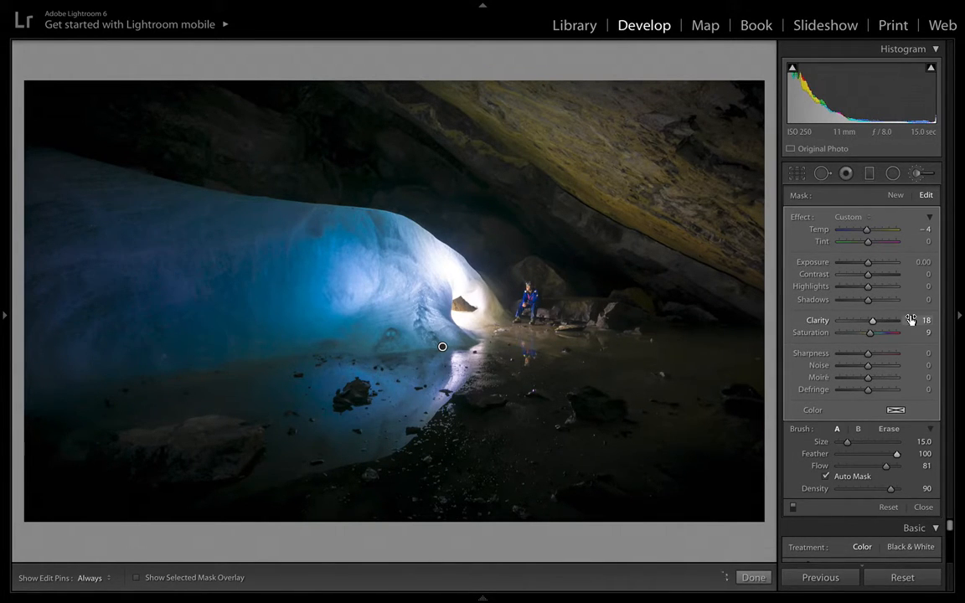
# Step: Compare the photo with and without the brush adjustment, leaving the adjustment enabled
pyautogui.click(793, 509)
pyautogui.click(793, 508)
pyautogui.click(793, 509)
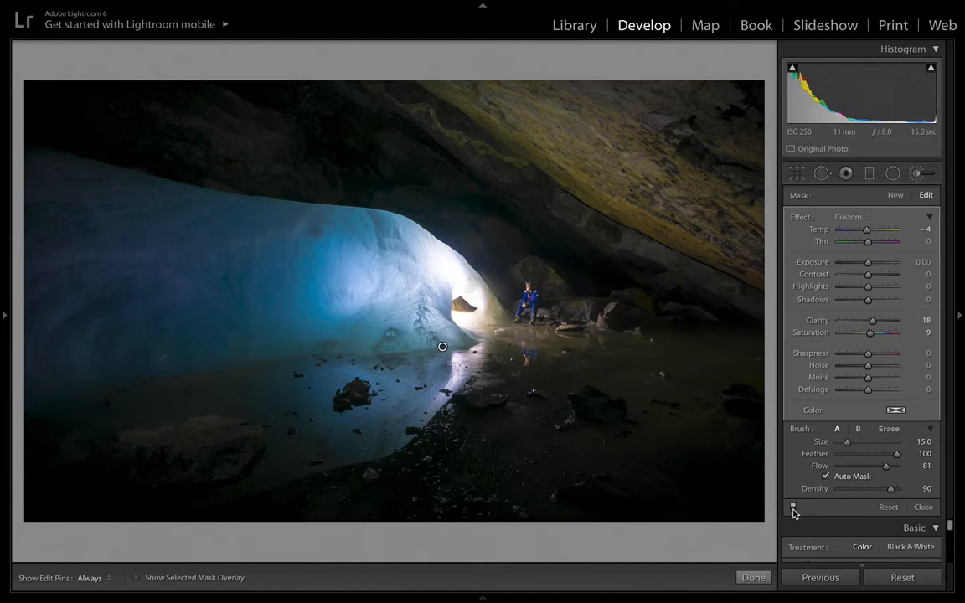
pyautogui.click(793, 508)
pyautogui.click(794, 509)
pyautogui.click(793, 508)
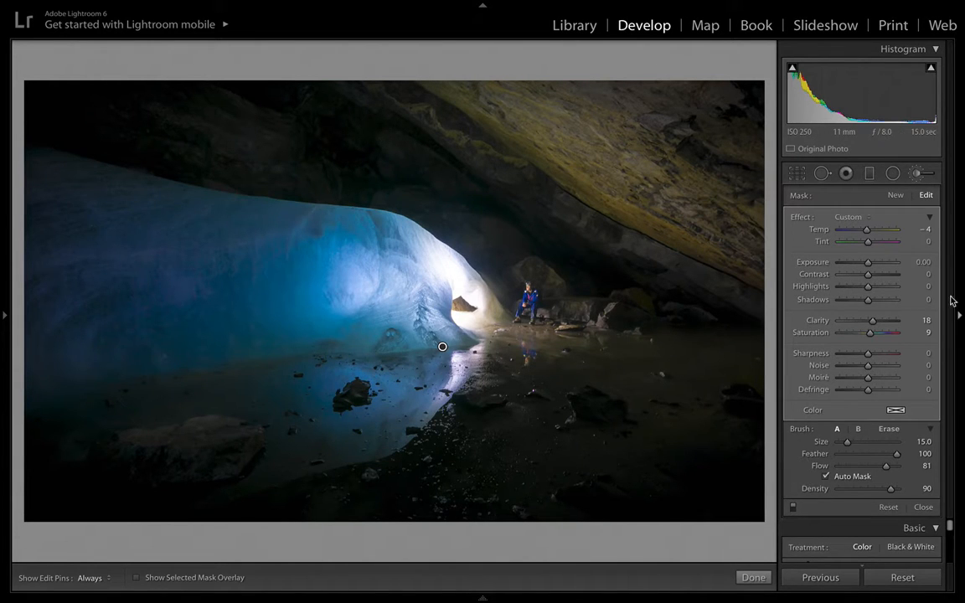
# Step: Add a graduated filter rising from the photo's bottom edge with the Darken Bottom preset, lower its upper boundary slightly and finish the filter
pyautogui.click(871, 174)
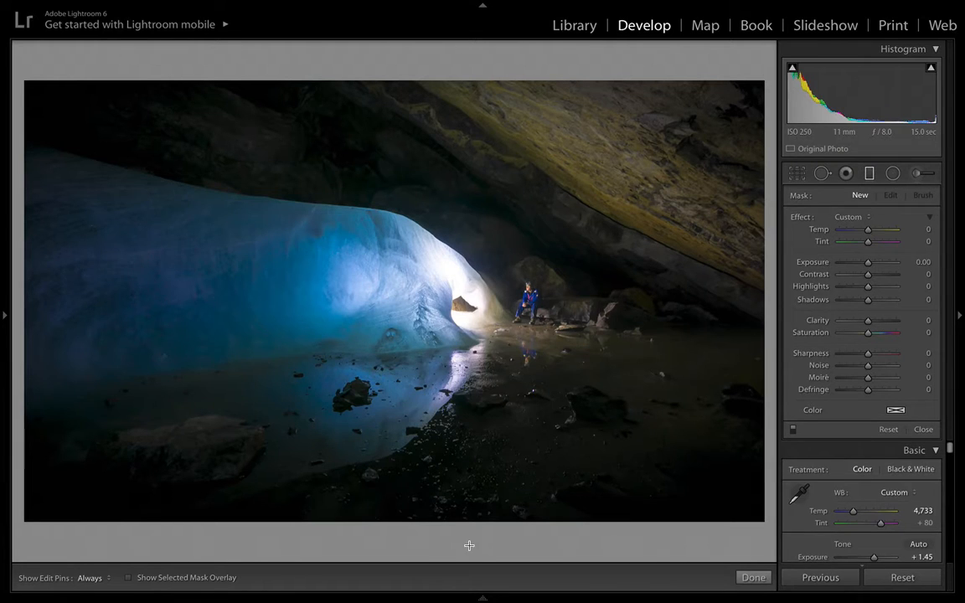
pyautogui.moveTo(469, 543); pyautogui.dragTo(465, 410)
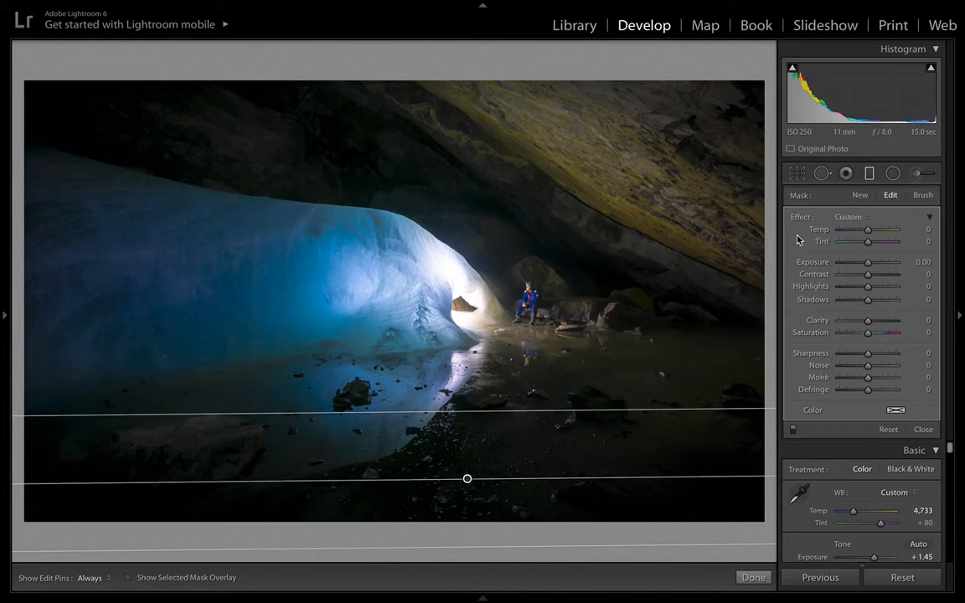
pyautogui.click(854, 217)
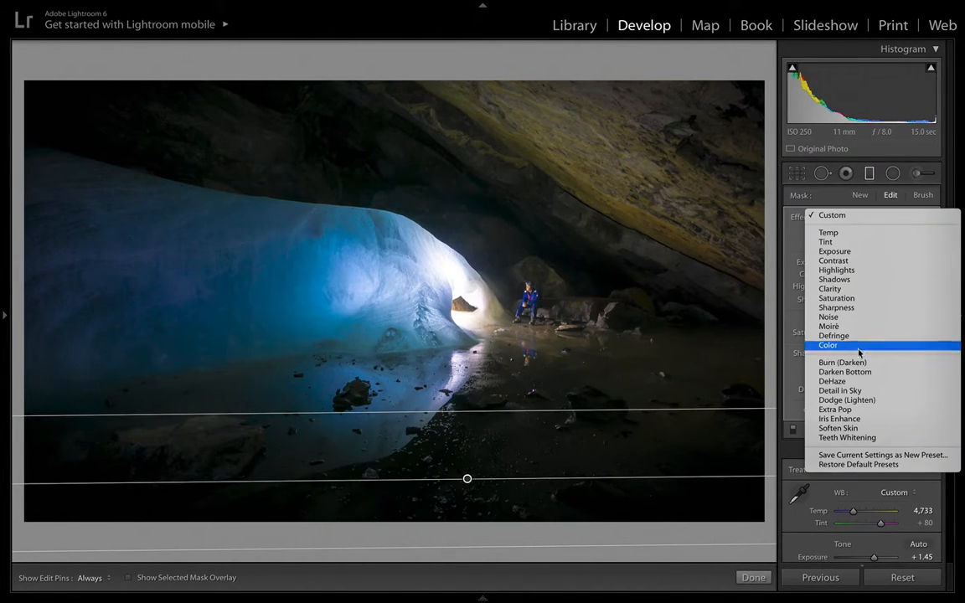
pyautogui.click(849, 372)
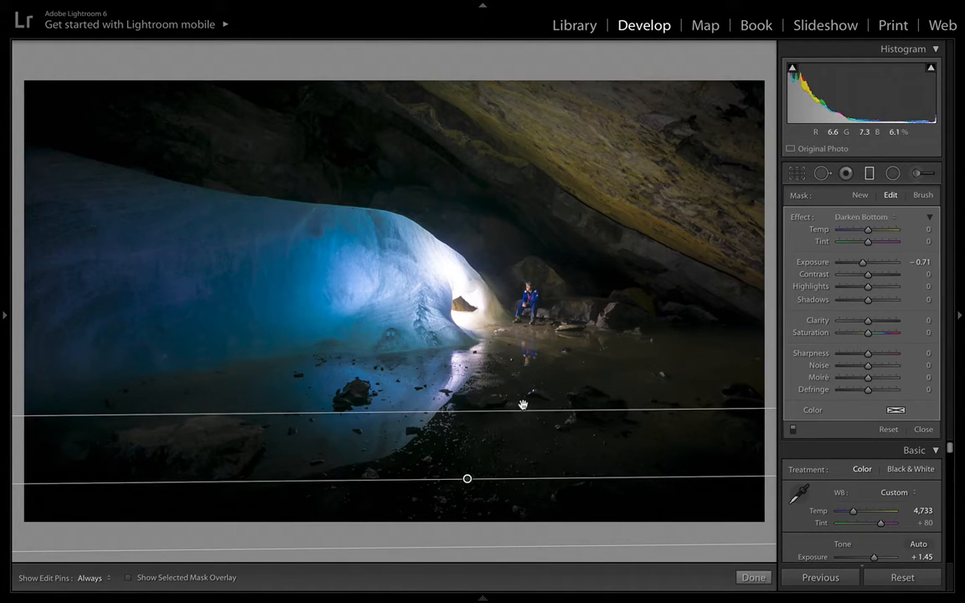
pyautogui.moveTo(508, 416); pyautogui.dragTo(508, 439)
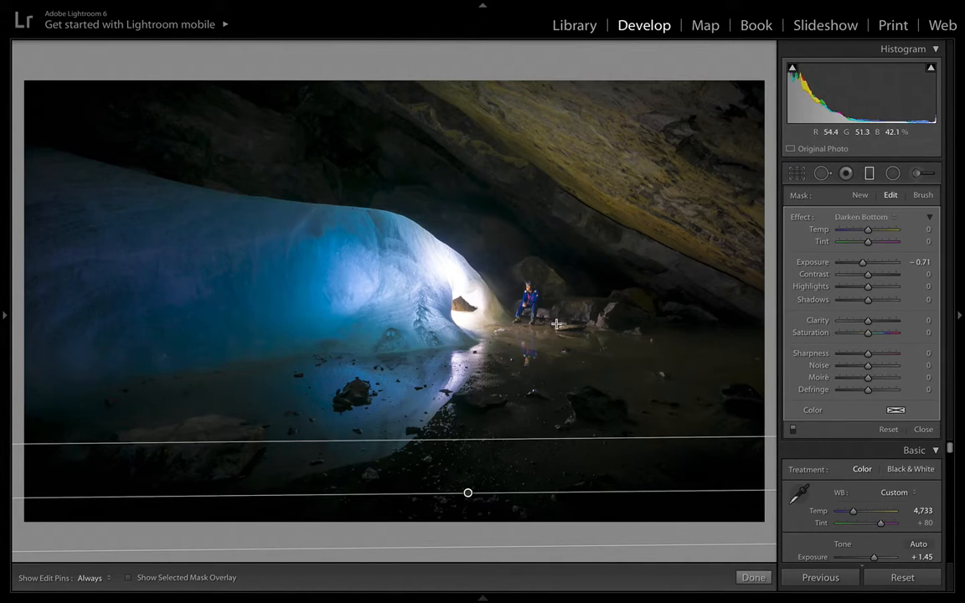
pyautogui.click(751, 576)
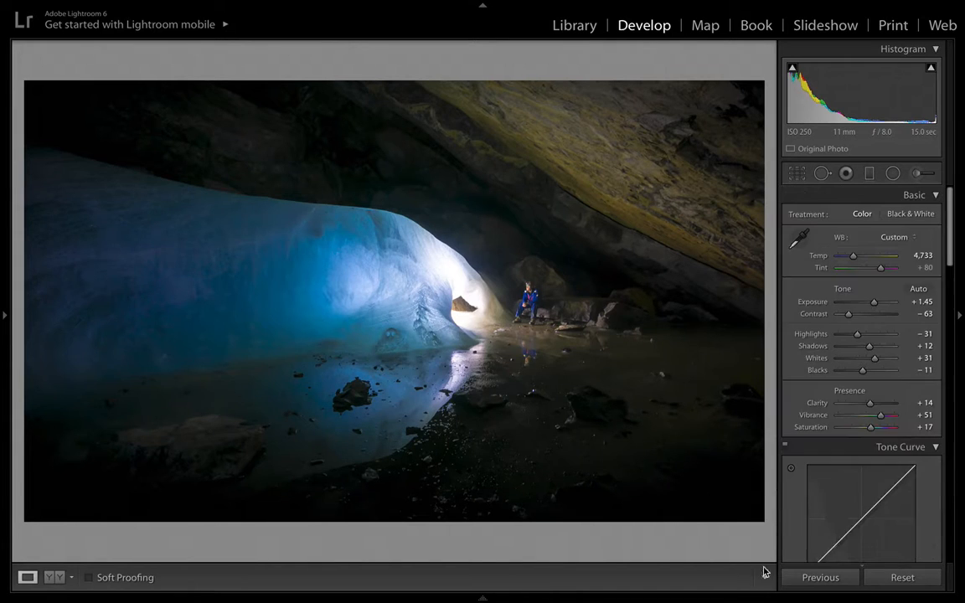
# Step: Add an inverted radial filter with zeroed effects over the foreground water, and set its exposure to 0.30 and contrast to -48
pyautogui.click(893, 172)
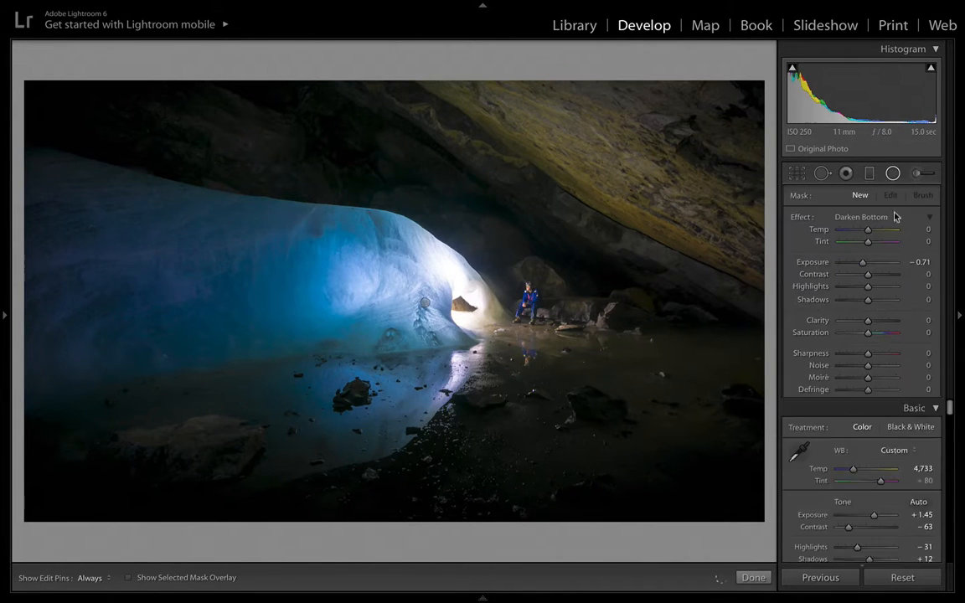
pyautogui.doubleClick(797, 219)
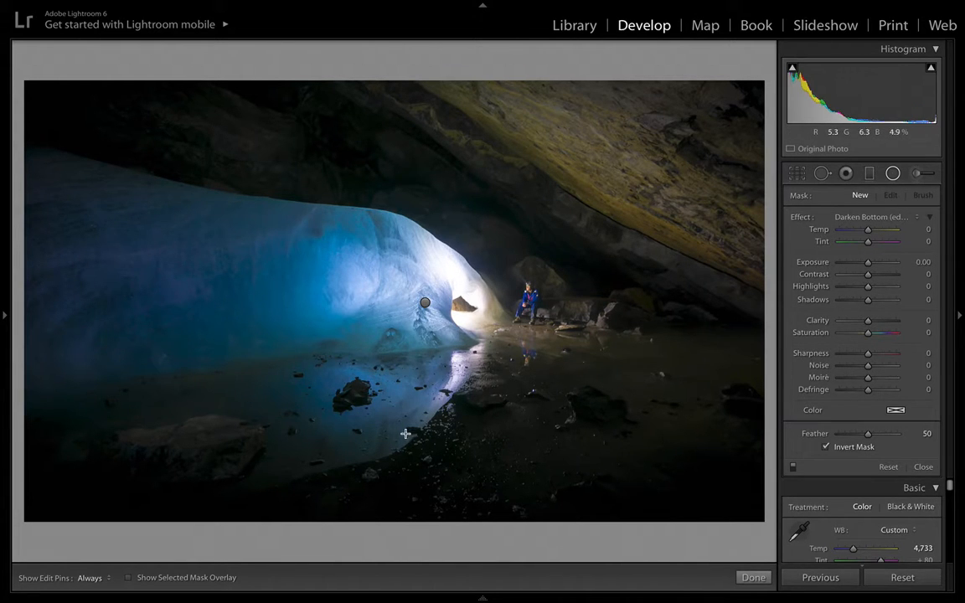
pyautogui.moveTo(425, 423); pyautogui.dragTo(649, 483)
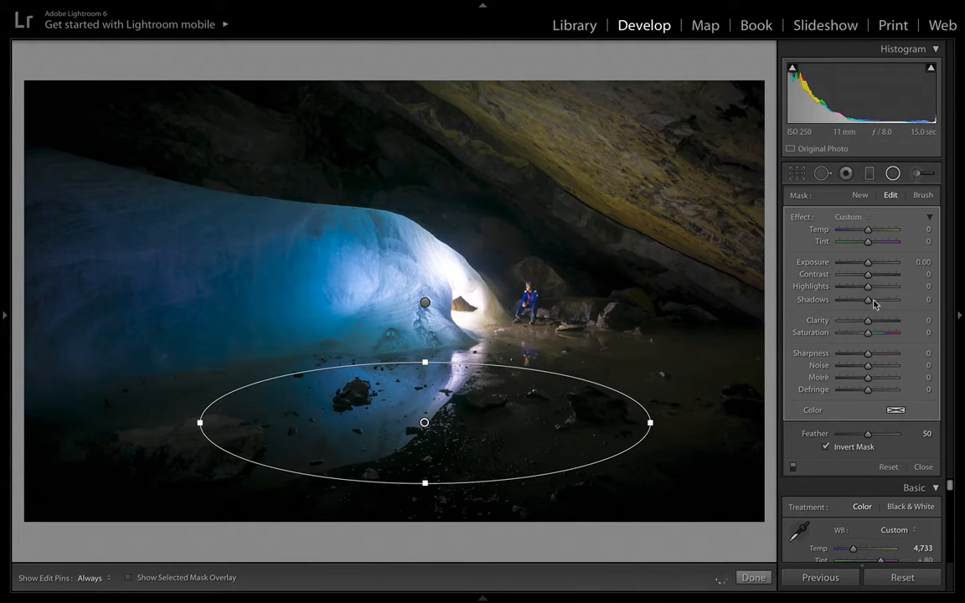
pyautogui.moveTo(868, 263); pyautogui.dragTo(871, 263)
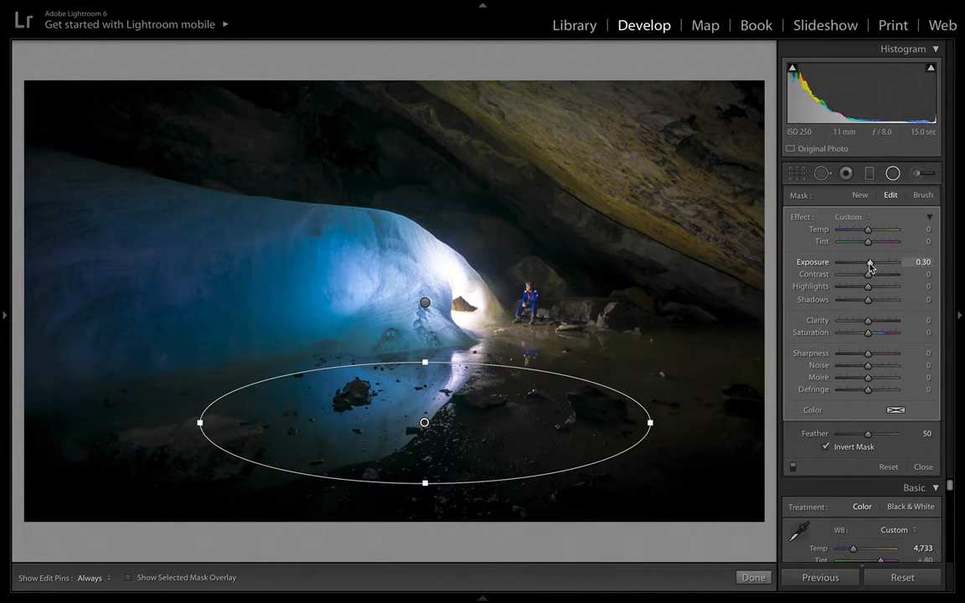
pyautogui.moveTo(869, 280); pyautogui.dragTo(856, 280)
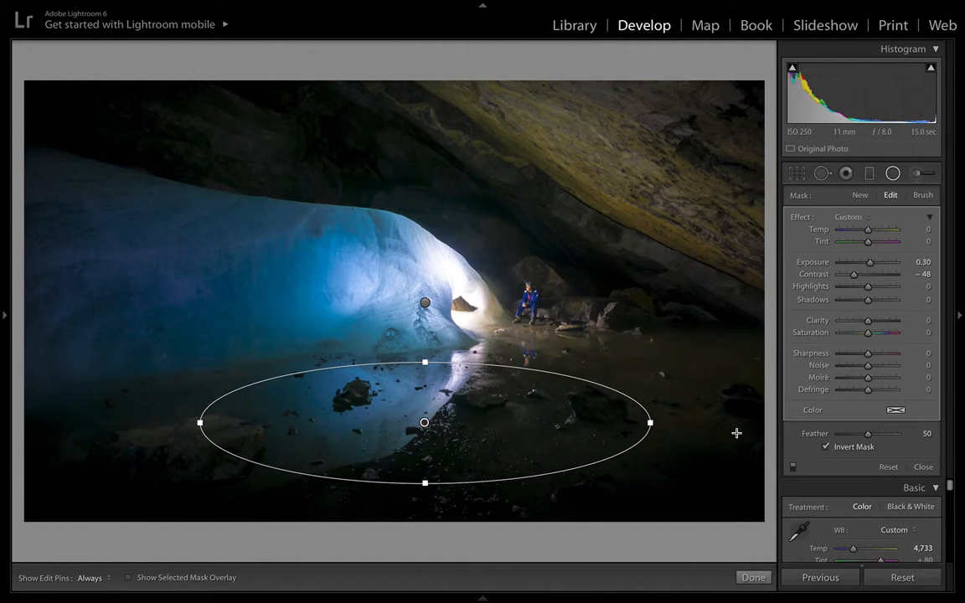
# Step: Widen the water's radial filter ellipse on both sides and reposition it slightly left and up, just below the ice
pyautogui.moveTo(198, 424); pyautogui.dragTo(170, 423)
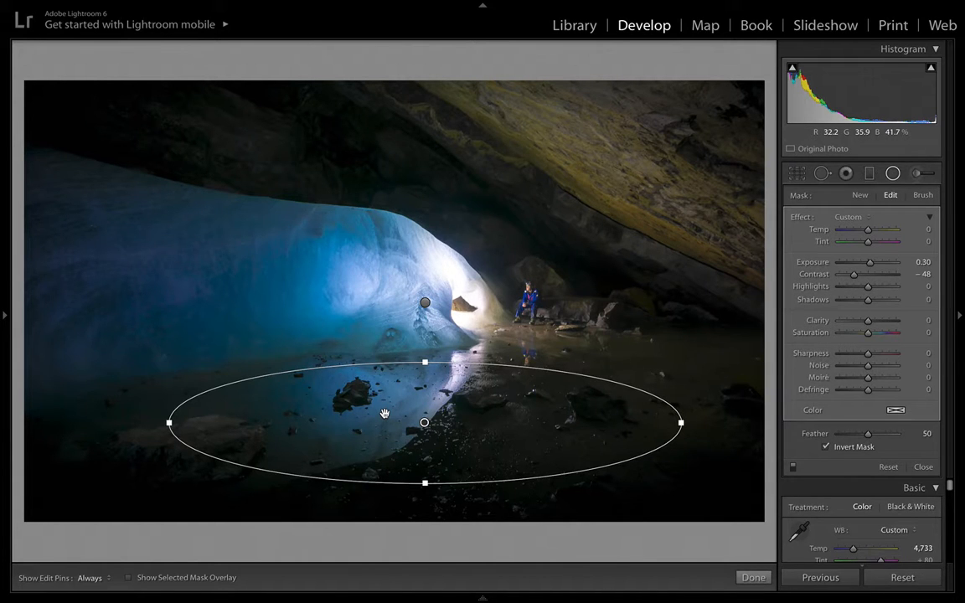
pyautogui.moveTo(424, 423); pyautogui.dragTo(373, 420)
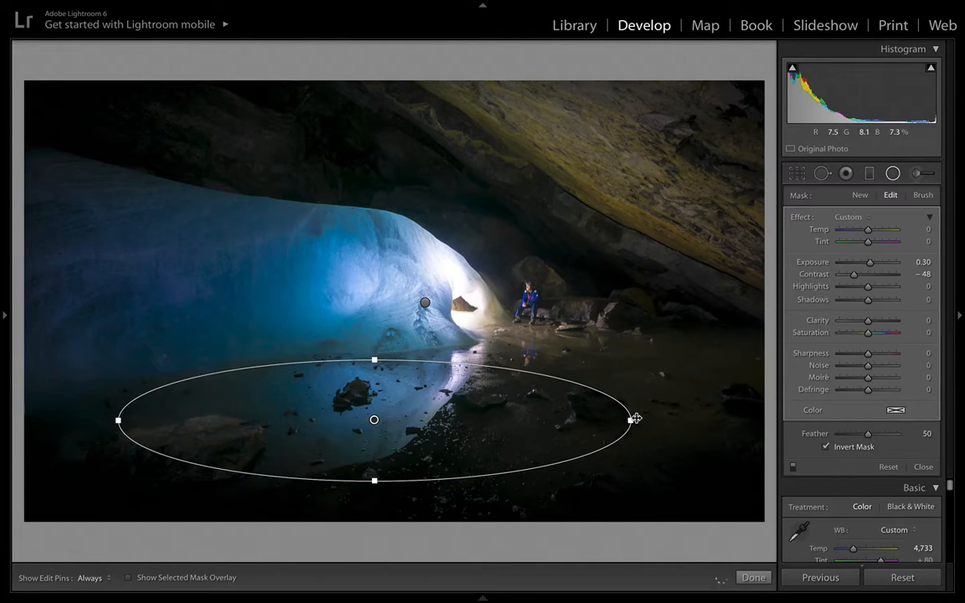
pyautogui.moveTo(629, 421); pyautogui.dragTo(671, 420)
pyautogui.moveTo(391, 428); pyautogui.dragTo(413, 414)
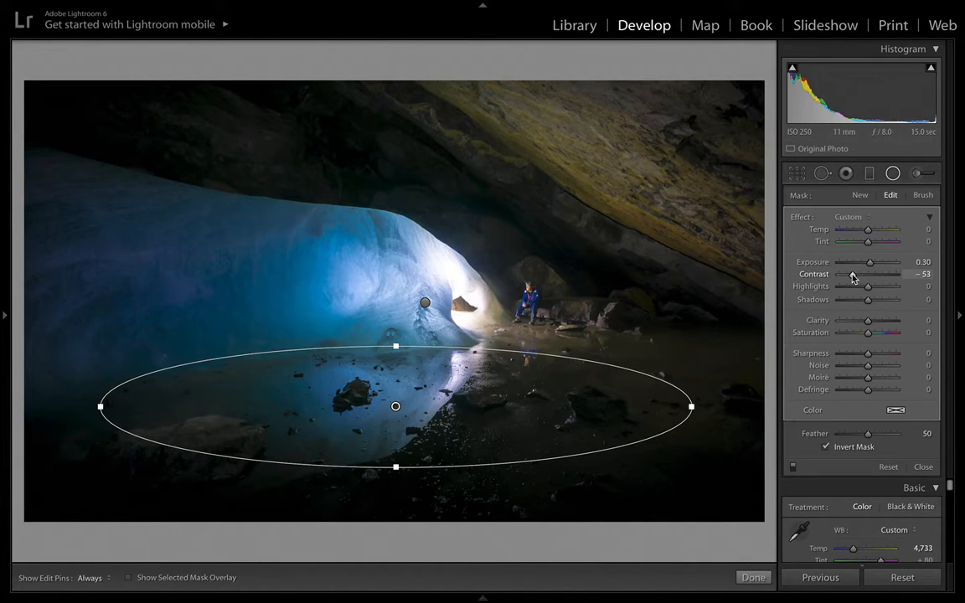
# Step: Set the water filter's contrast to -39 and highlights to 22, and compare the photo with the radial filters off and on
pyautogui.moveTo(854, 277)
pyautogui.mouseDown()
pyautogui.moveTo(873, 278)
pyautogui.moveTo(855, 277)
pyautogui.mouseUp()
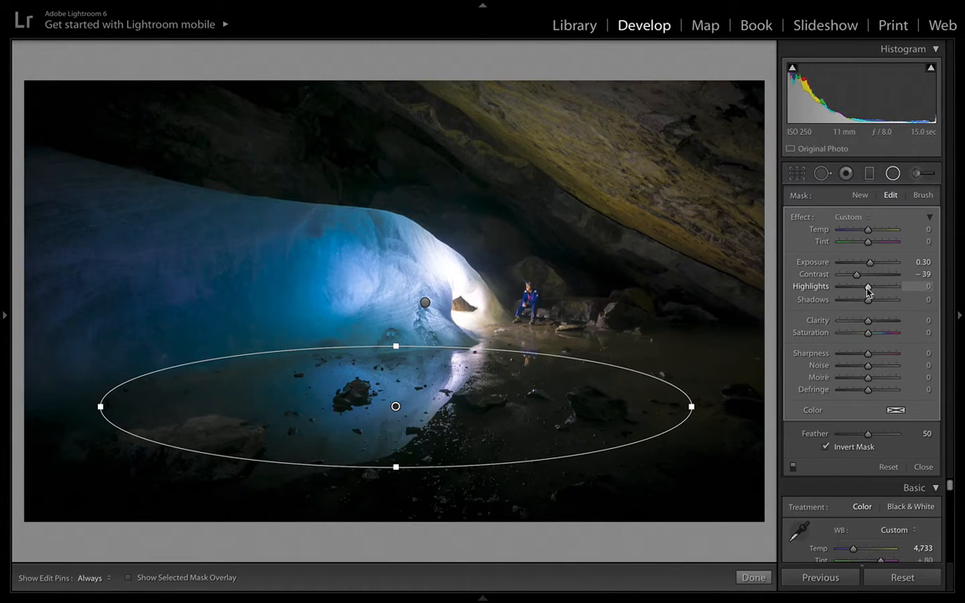
pyautogui.moveTo(868, 290); pyautogui.dragTo(872, 290)
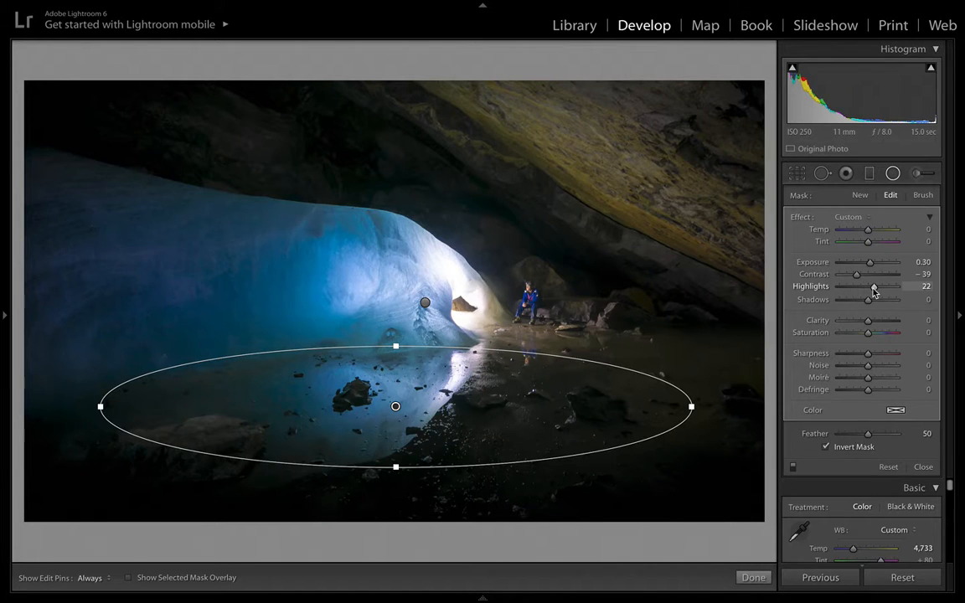
pyautogui.click(794, 467)
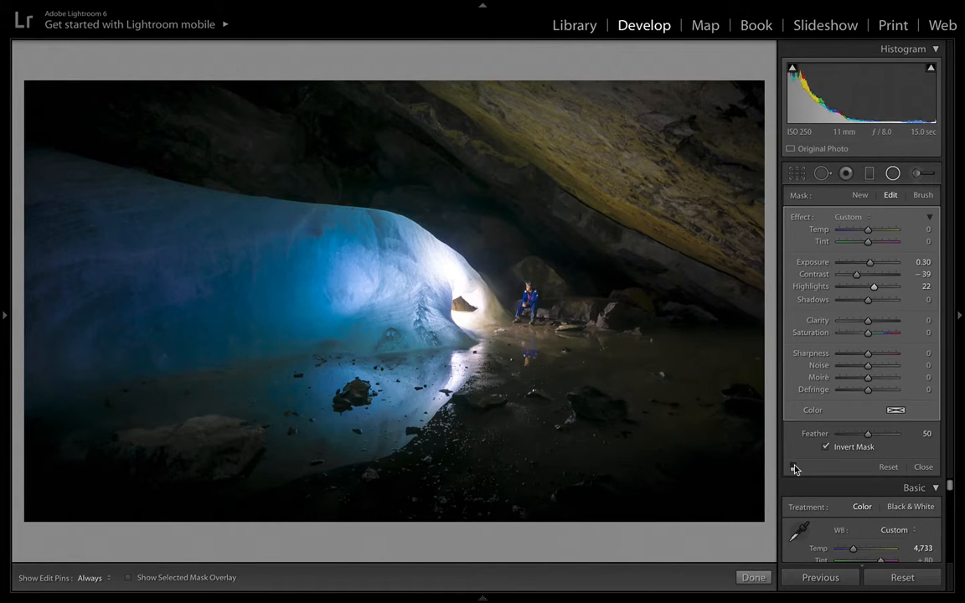
pyautogui.click(794, 467)
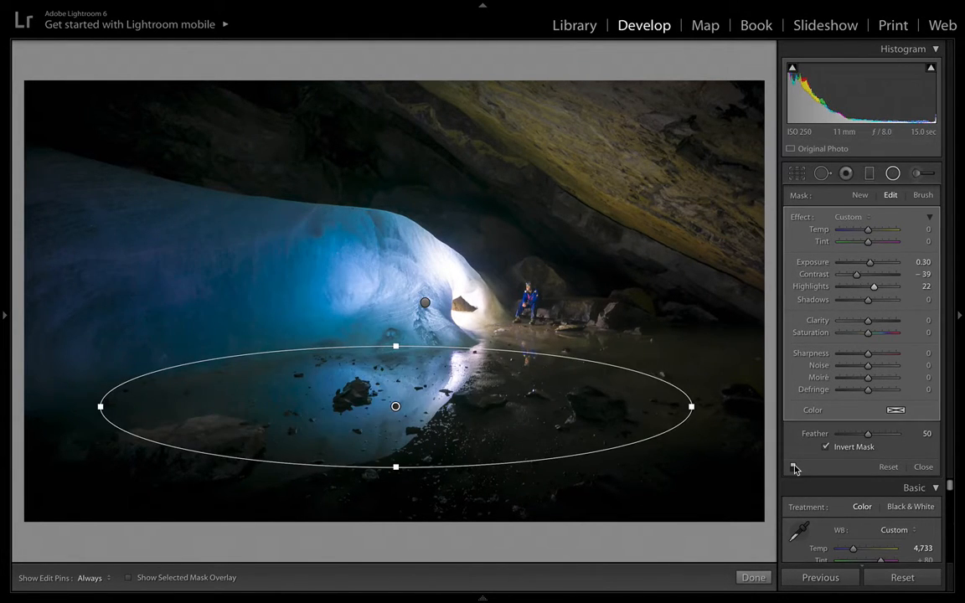
pyautogui.click(793, 466)
pyautogui.click(793, 467)
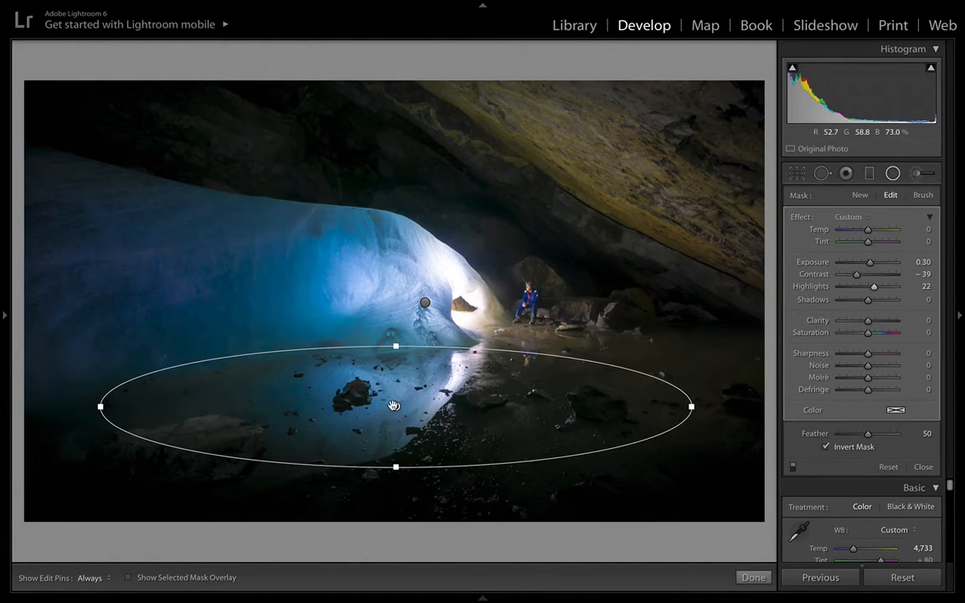
# Step: Shift the water's radial filter slightly right and down, and brush its effect over the large rock in the photo's lower-left foreground
pyautogui.moveTo(395, 407); pyautogui.dragTo(403, 420)
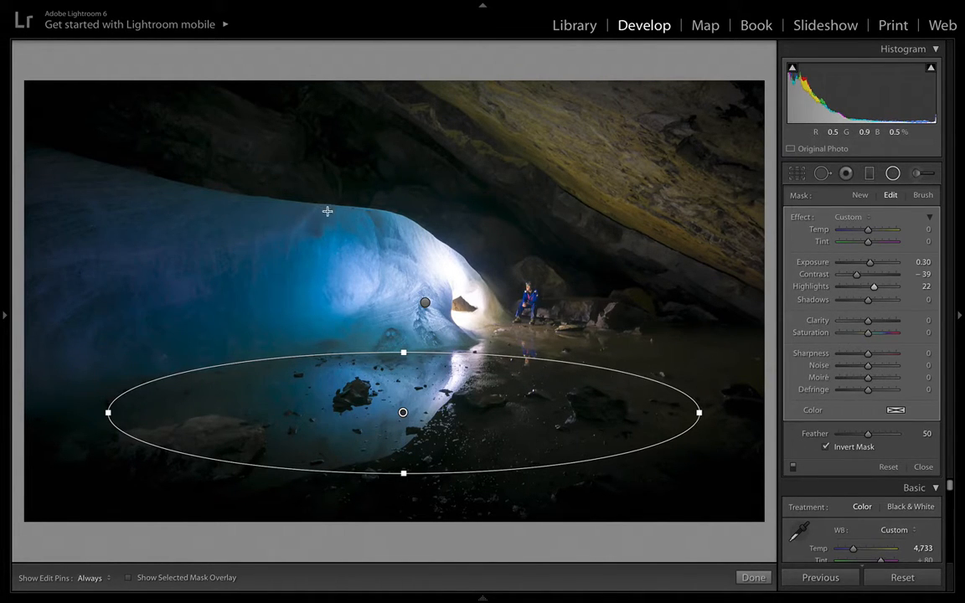
pyautogui.click(923, 196)
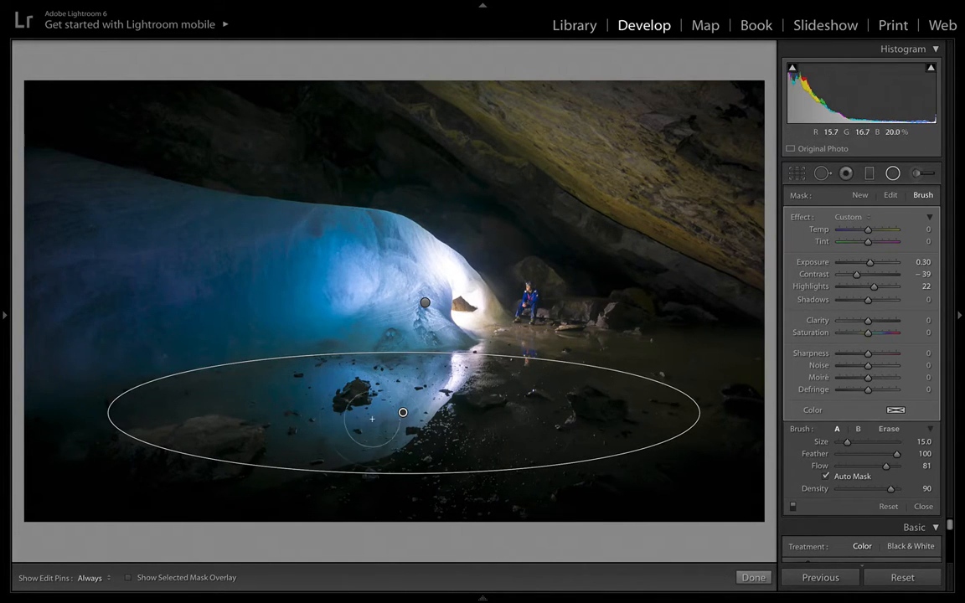
pyautogui.press('h')
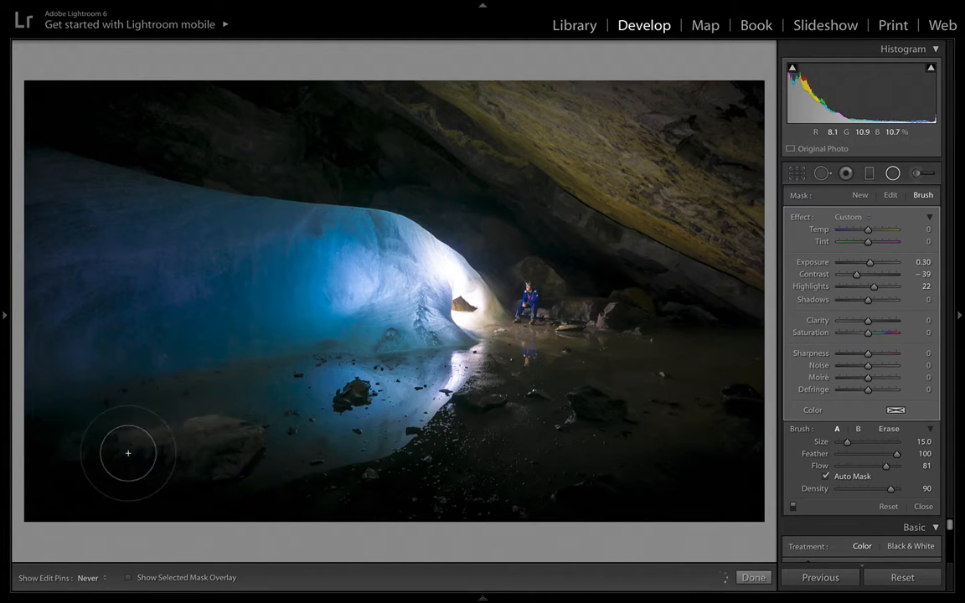
pyautogui.moveTo(144, 455)
pyautogui.mouseDown()
pyautogui.moveTo(108, 467)
pyautogui.moveTo(146, 463)
pyautogui.moveTo(117, 477)
pyautogui.moveTo(240, 466)
pyautogui.moveTo(125, 467)
pyautogui.moveTo(236, 467)
pyautogui.moveTo(141, 465)
pyautogui.moveTo(227, 472)
pyautogui.moveTo(102, 481)
pyautogui.moveTo(187, 480)
pyautogui.moveTo(113, 477)
pyautogui.moveTo(178, 474)
pyautogui.moveTo(95, 450)
pyautogui.moveTo(284, 474)
pyautogui.moveTo(179, 464)
pyautogui.mouseUp()
pyautogui.press('h')
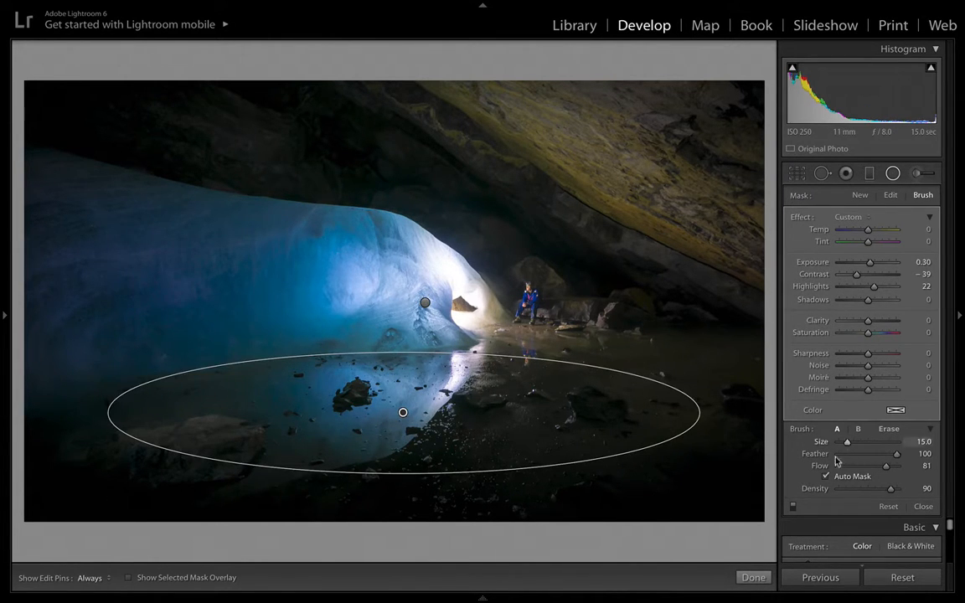
# Step: Compare the photo with the radial filters off and on, and finish the filter adjustments
pyautogui.click(793, 507)
pyautogui.click(794, 507)
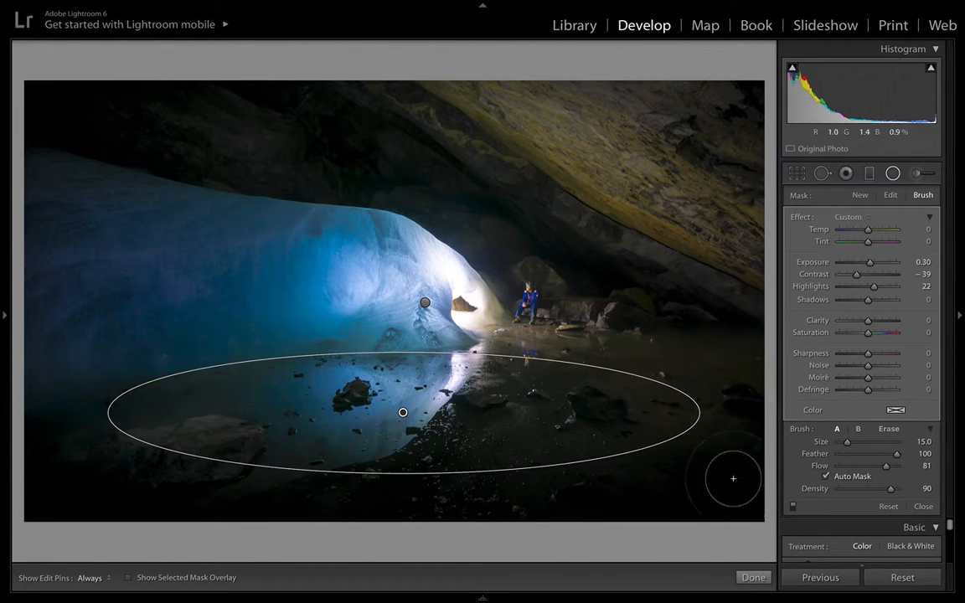
pyautogui.click(753, 577)
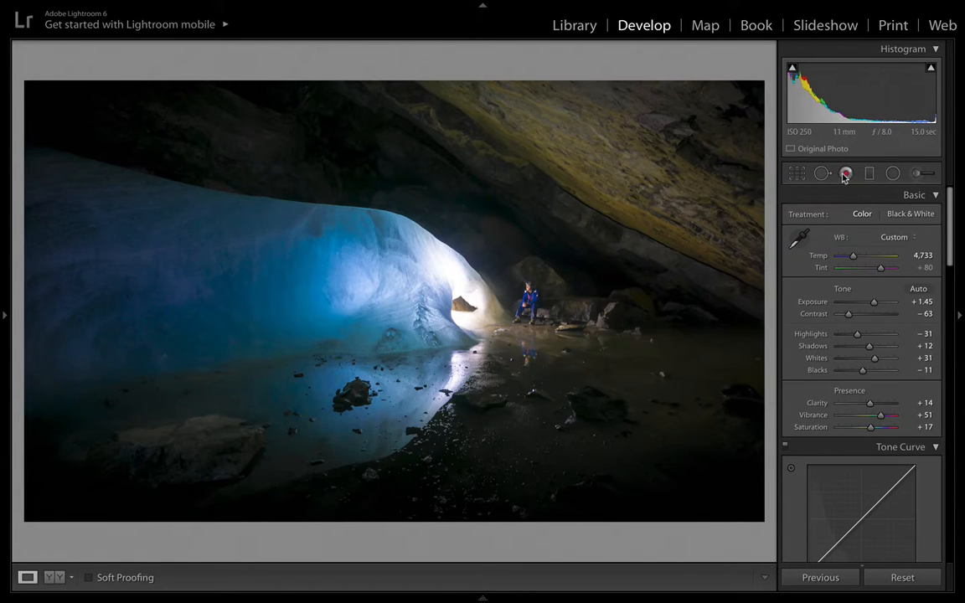
# Step: Add a tilted graduated filter with the Darken Bottom preset over the photo's upper-right corner, flatten its angle slightly and finish the filter
pyautogui.click(868, 172)
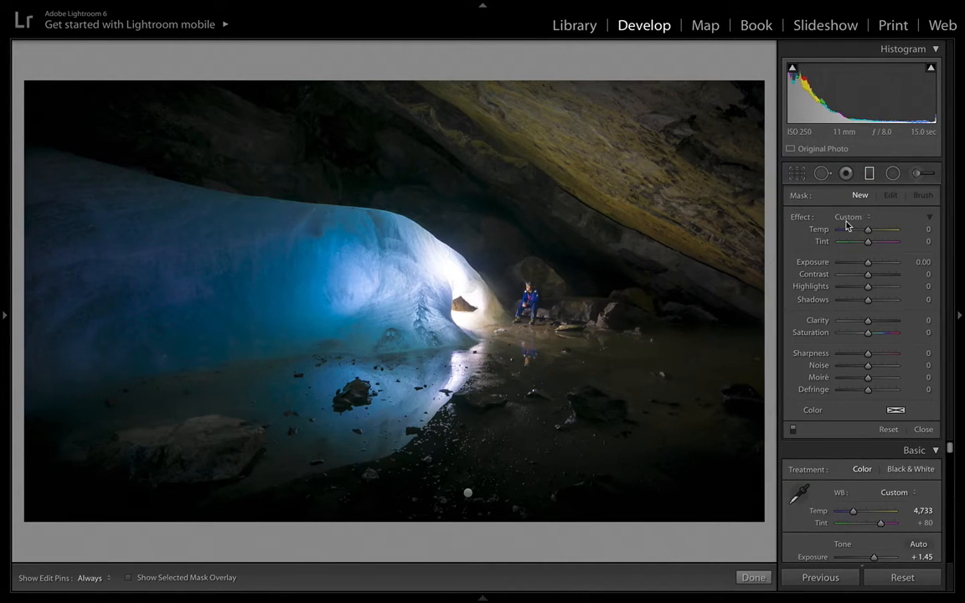
pyautogui.click(847, 219)
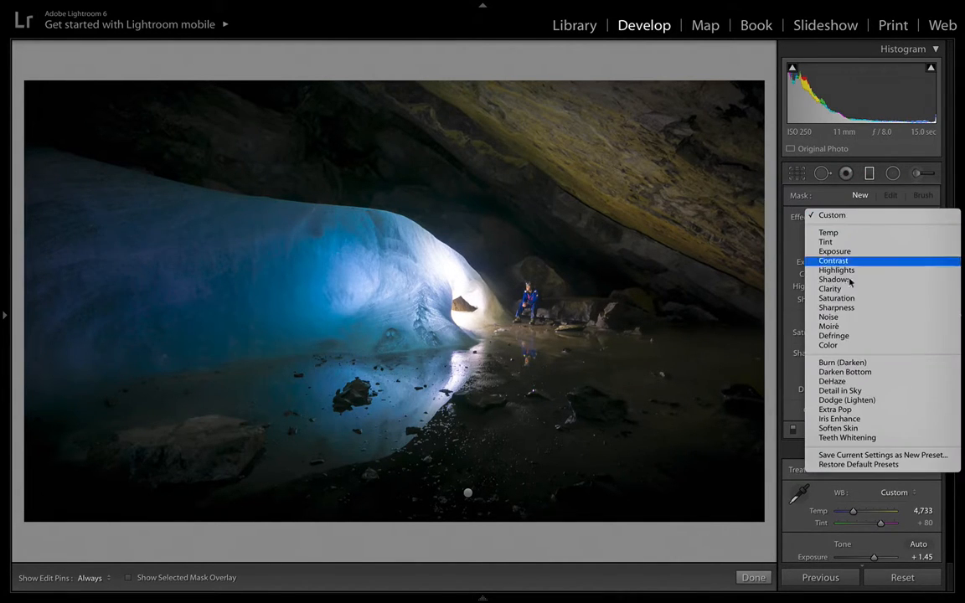
pyautogui.click(846, 372)
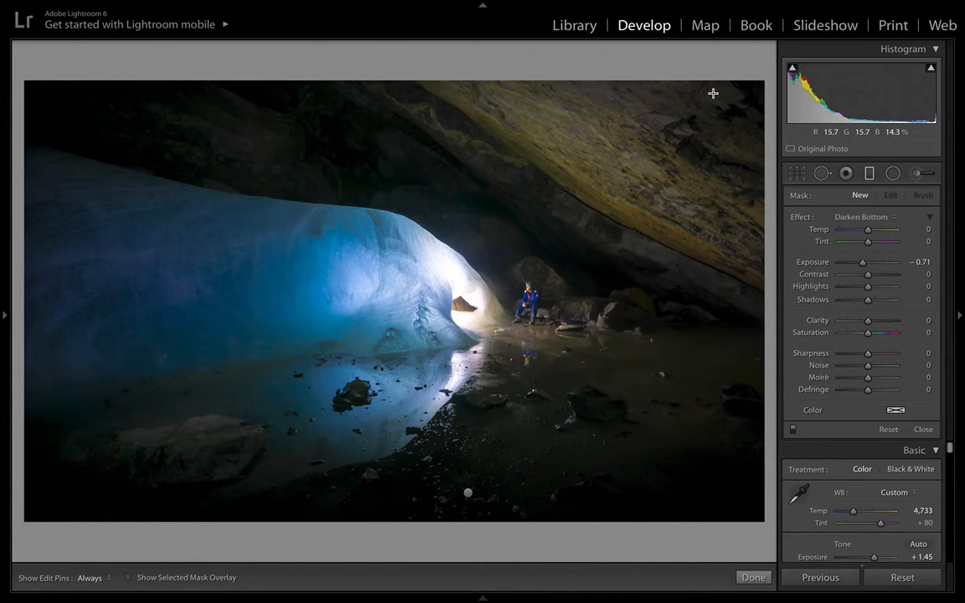
pyautogui.moveTo(713, 108); pyautogui.dragTo(702, 171)
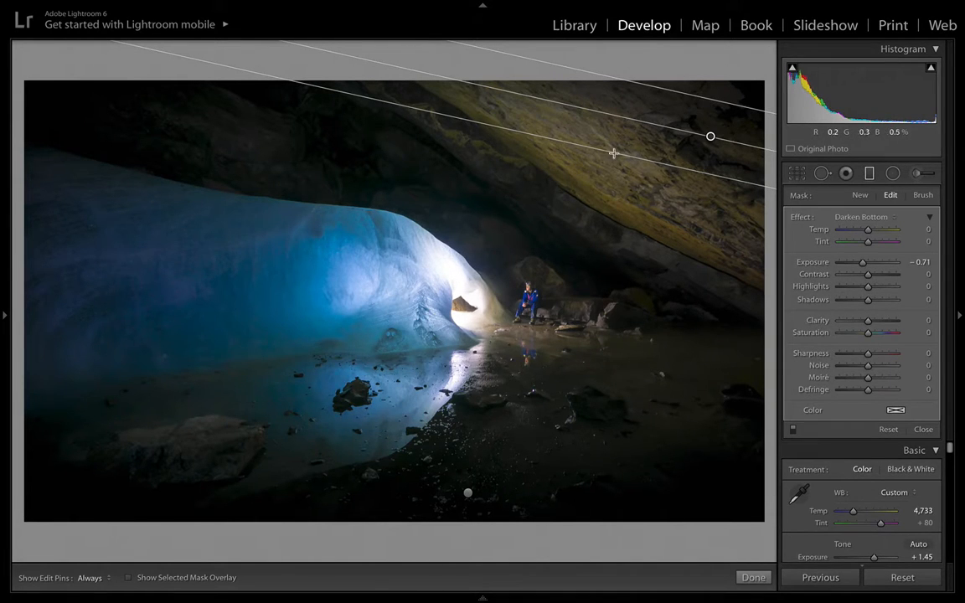
pyautogui.moveTo(555, 100); pyautogui.dragTo(552, 104)
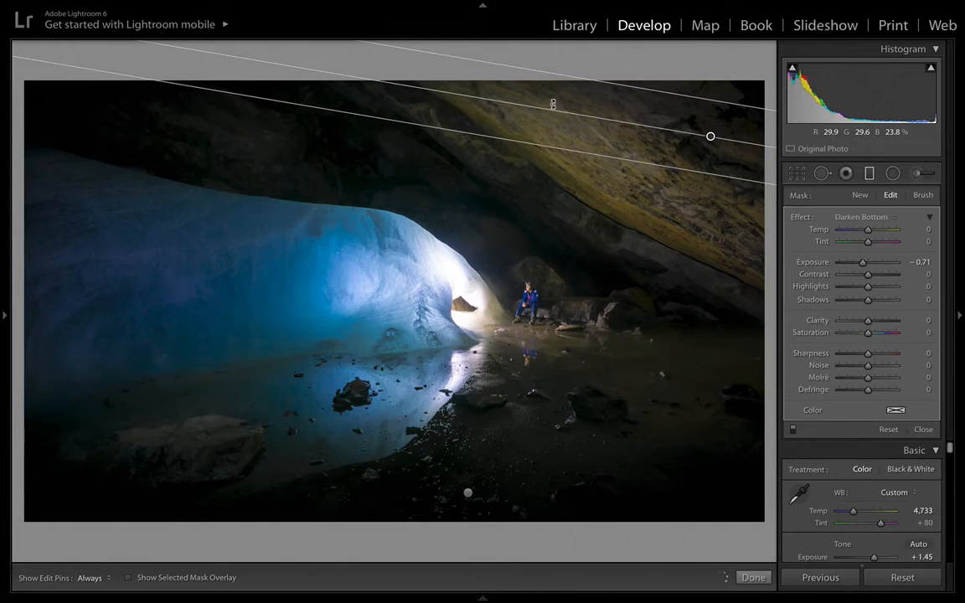
pyautogui.click(750, 577)
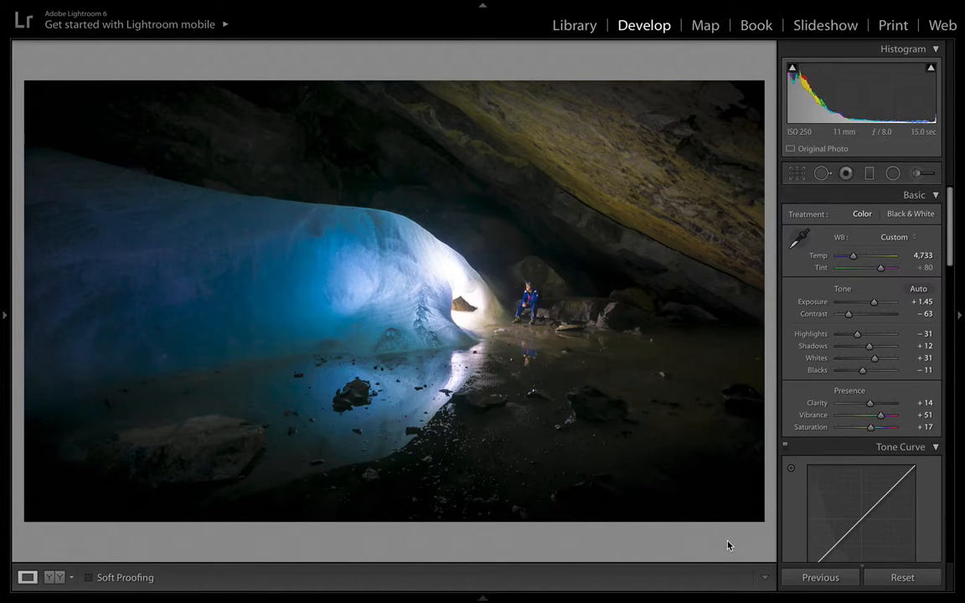
# Step: Compare the whole photo's before and after versions side by side and return to the single view
pyautogui.press('y')
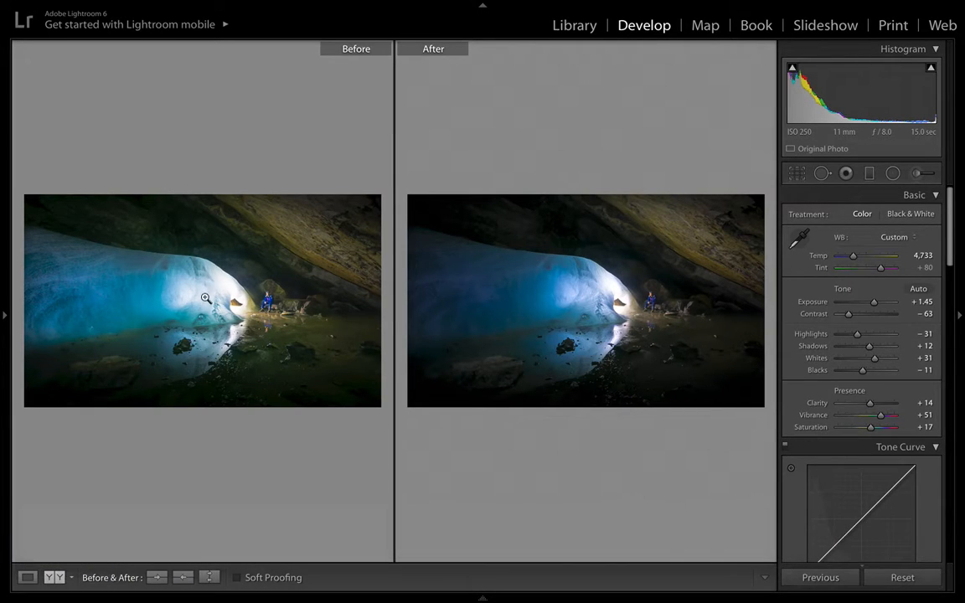
pyautogui.moveTo(65, 521)
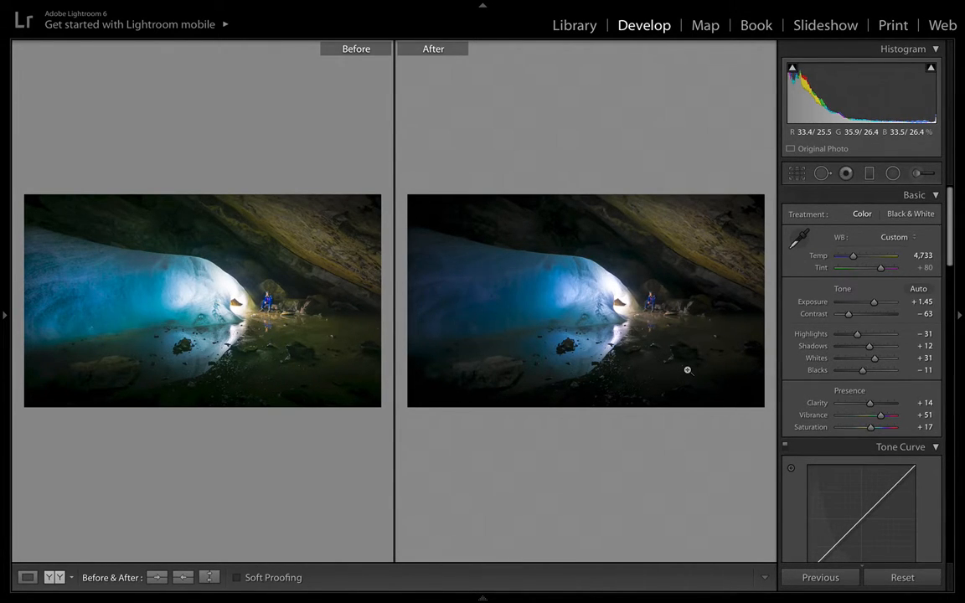
pyautogui.press('y')
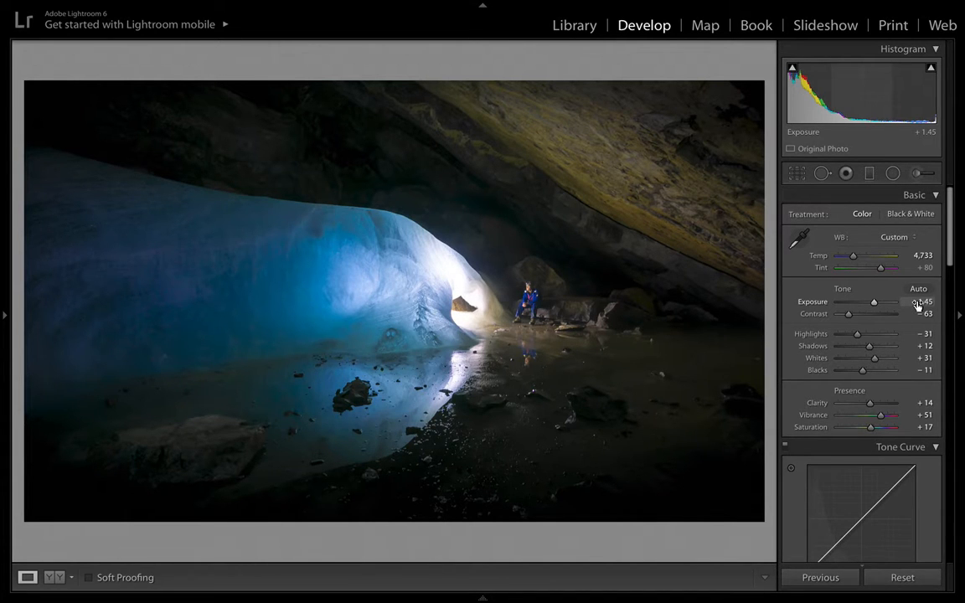
# Step: Raise the photo's global exposure to +1.72 and check the result against the before version side by side
pyautogui.press('Up')
pyautogui.press('Up')
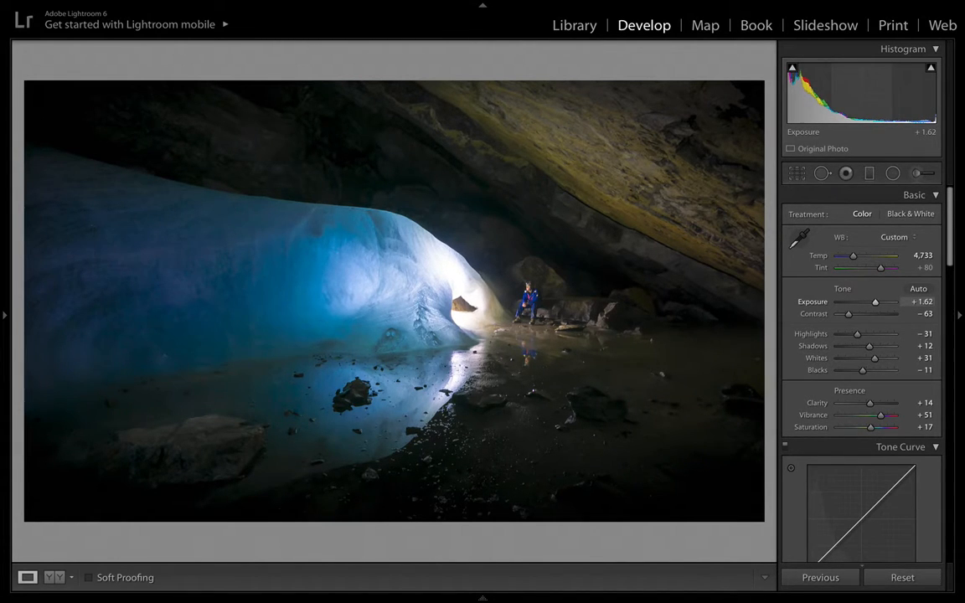
pyautogui.press('Up')
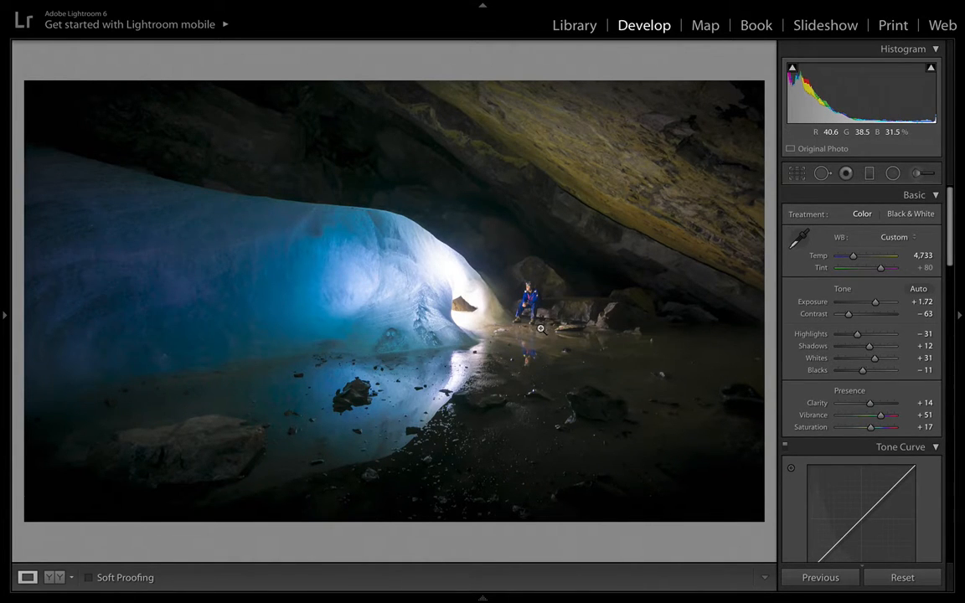
pyautogui.press('y')
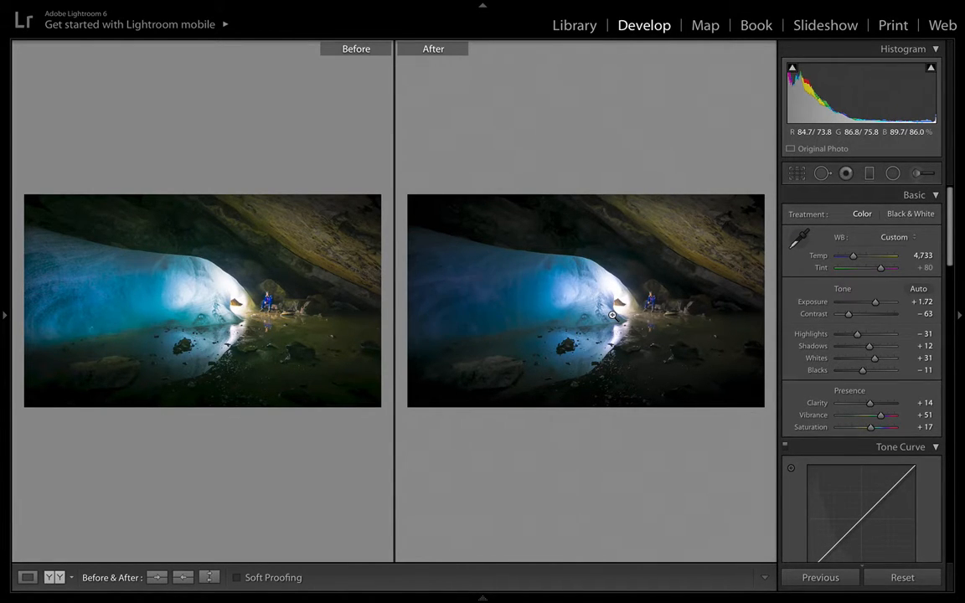
pyautogui.press('y')
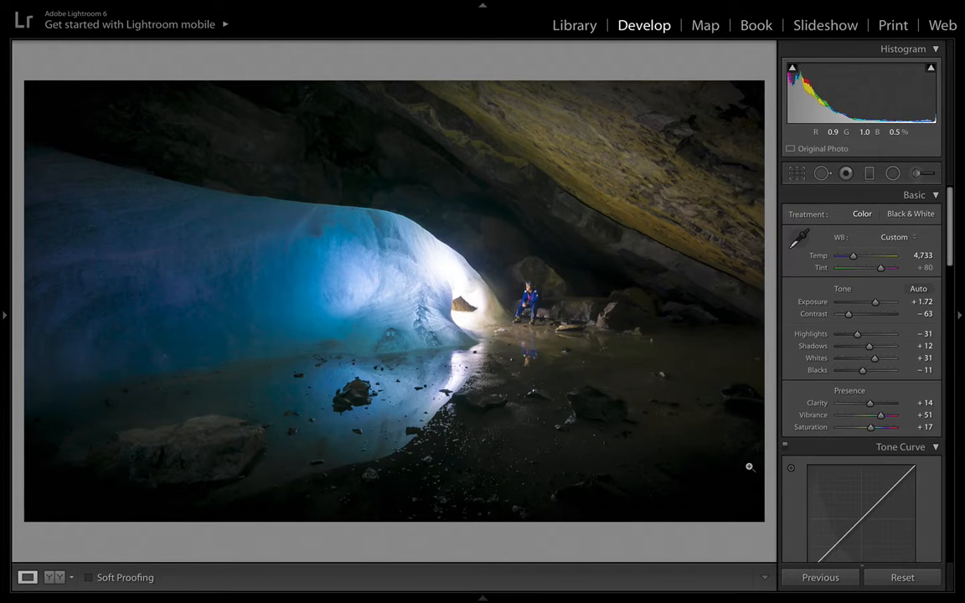
# Step: Examine the ice opening and seated figure close up in before and after views, and check the whole photo full screen
pyautogui.click(486, 278)
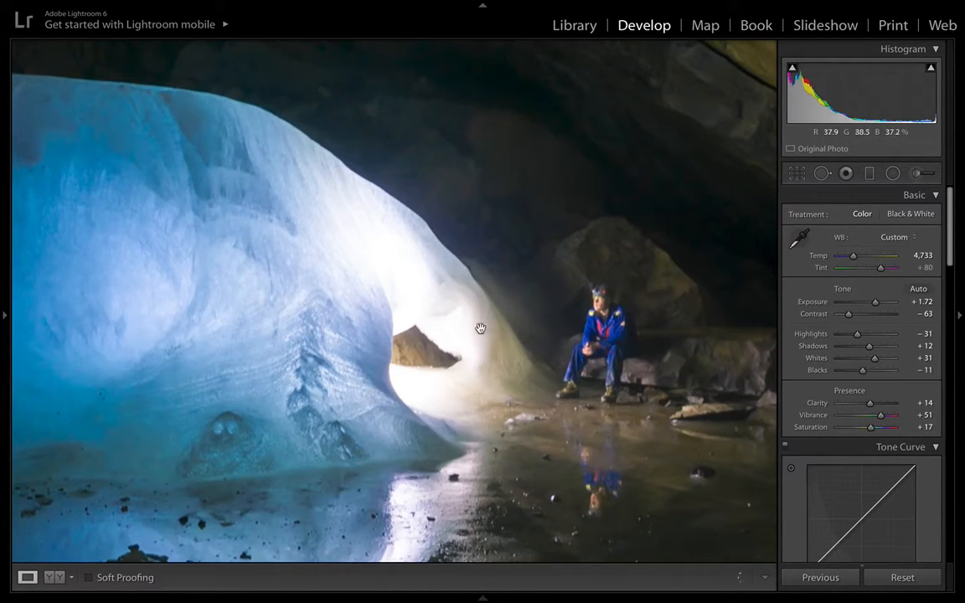
pyautogui.moveTo(480, 327); pyautogui.dragTo(610, 459)
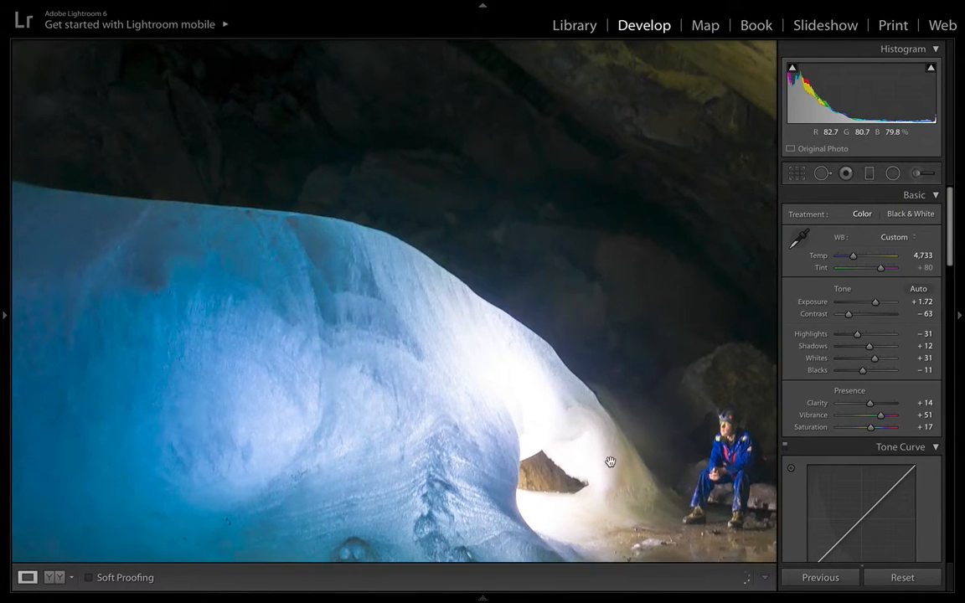
pyautogui.moveTo(588, 305); pyautogui.dragTo(433, 166)
pyautogui.press('y')
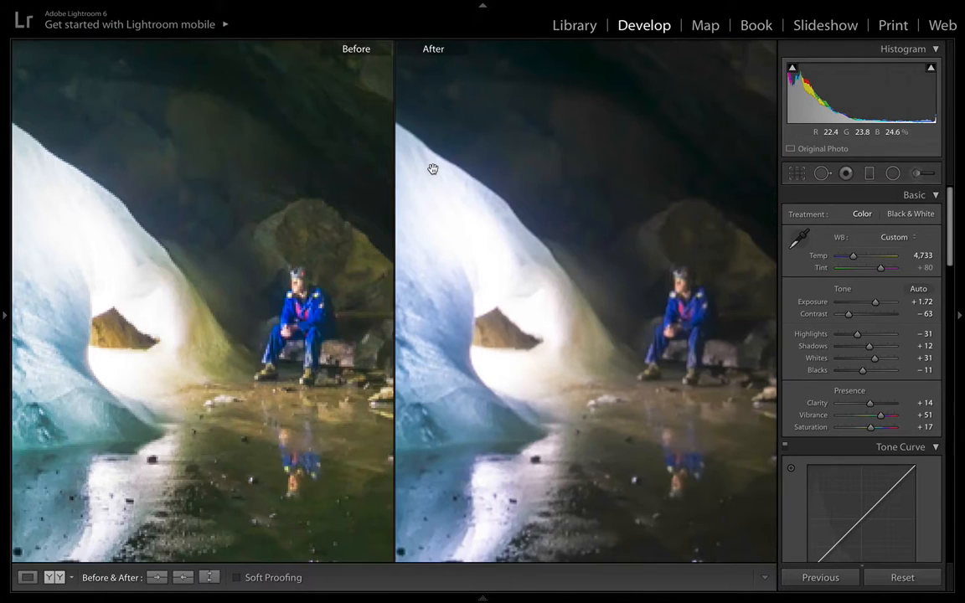
pyautogui.press('y')
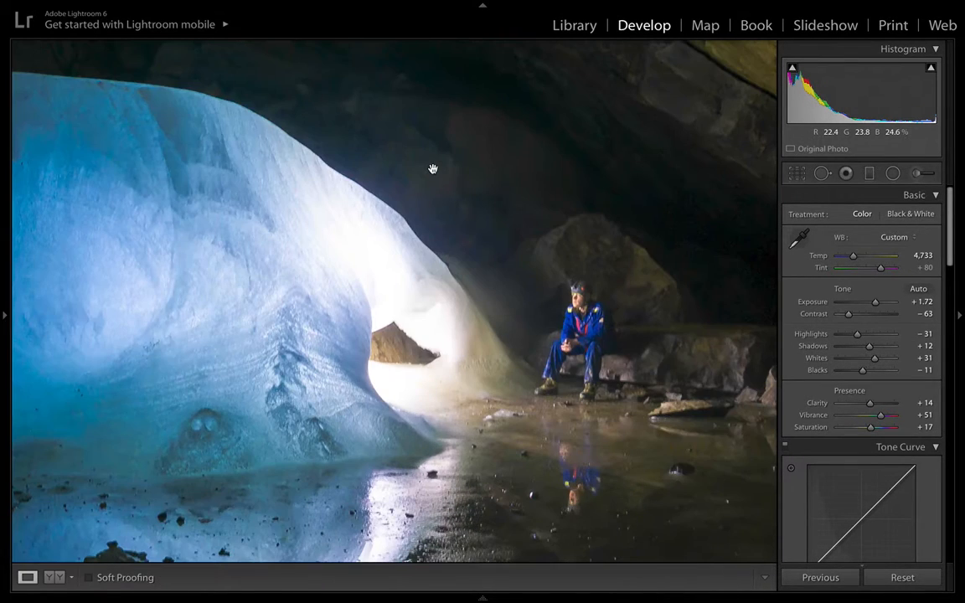
pyautogui.click(483, 302)
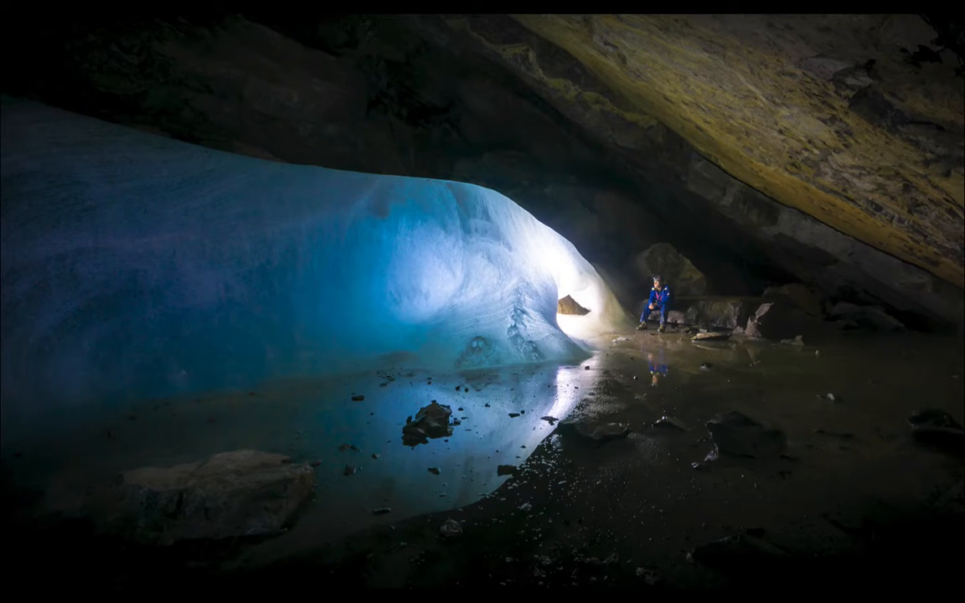
pyautogui.press('f')
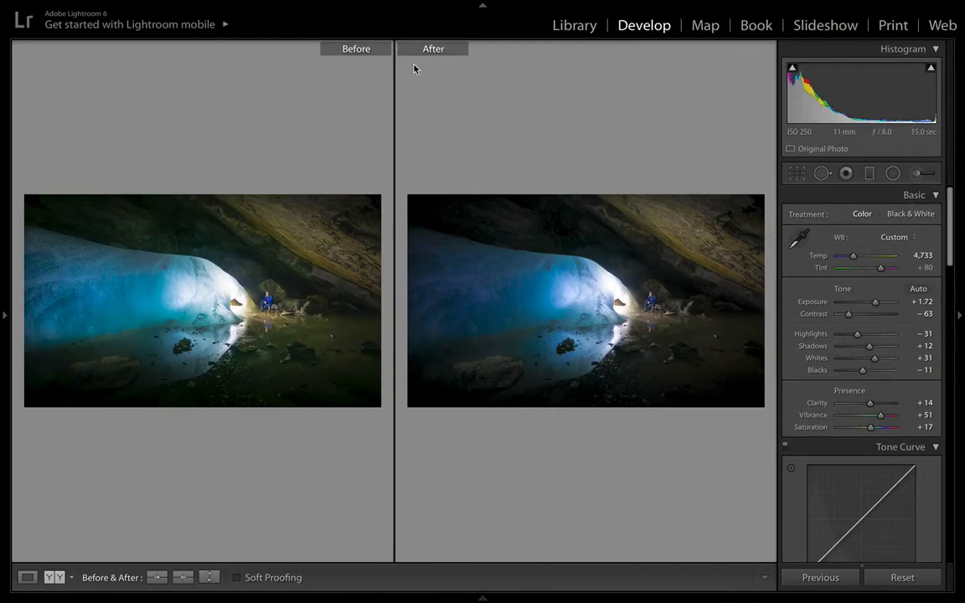
pyautogui.press('y')
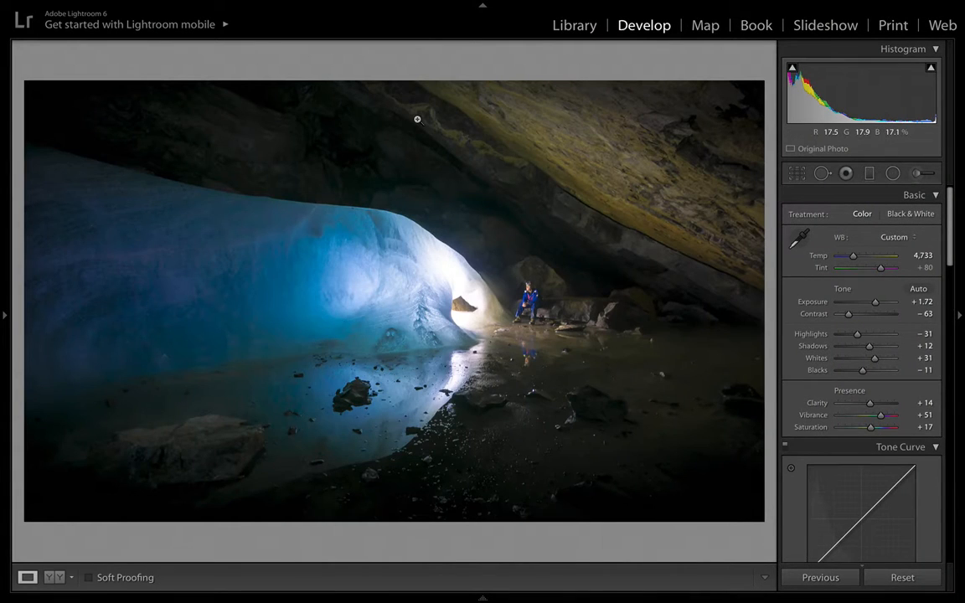
# Step: Review the photo's edit history down to its earliest entries
pyautogui.moveTo(2, 286)
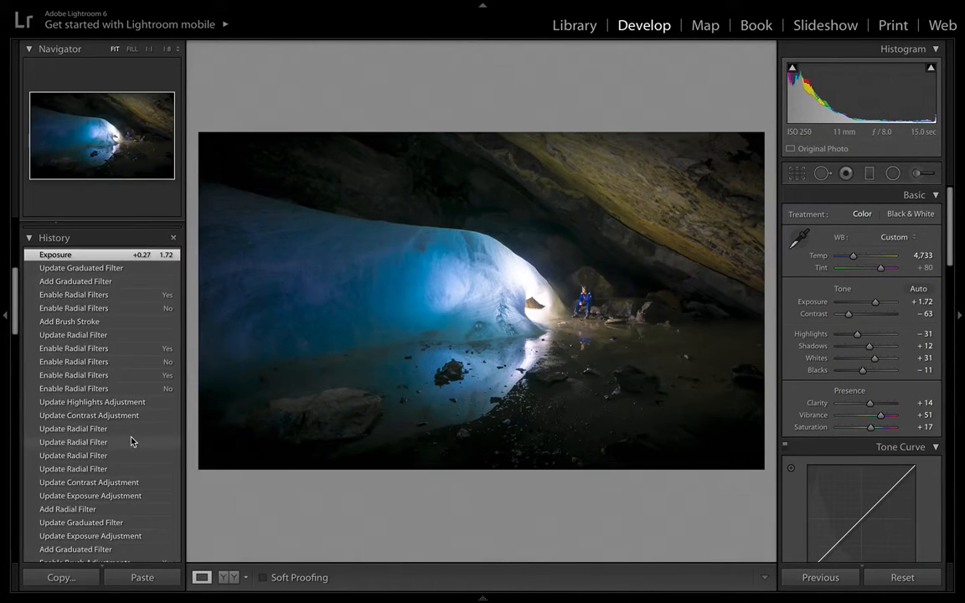
pyautogui.scroll(-10, 130, 442)
pyautogui.scroll(-15, 130, 442)
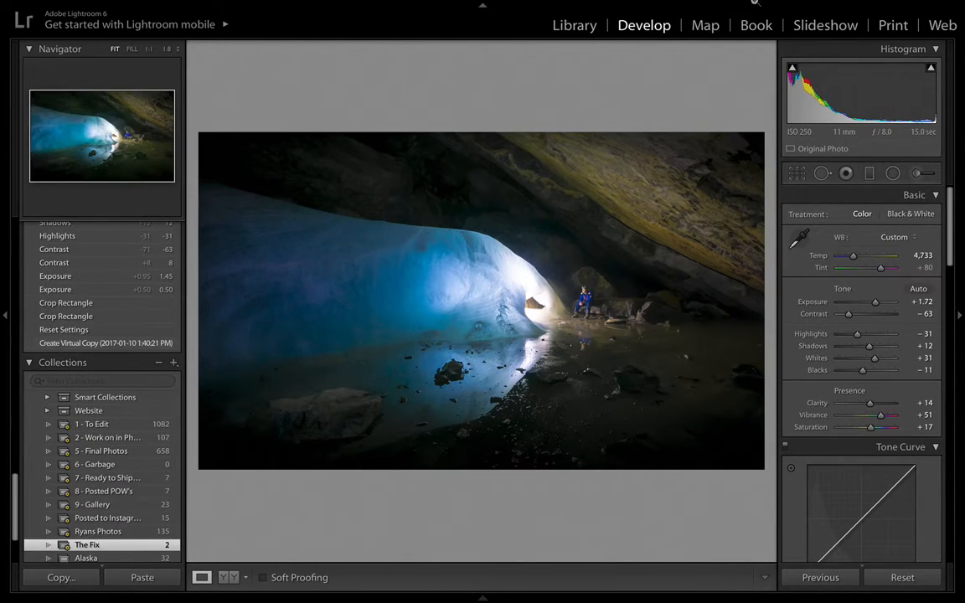
# Step: Go to the Library and examine the earlier edited version of the ice cave photo full screen
pyautogui.click(566, 27)
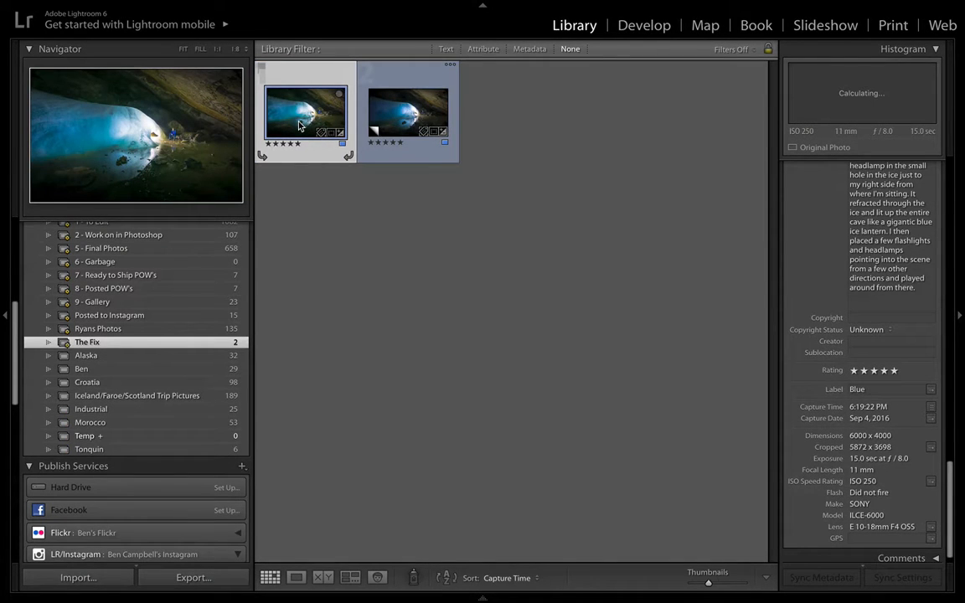
pyautogui.press('f')
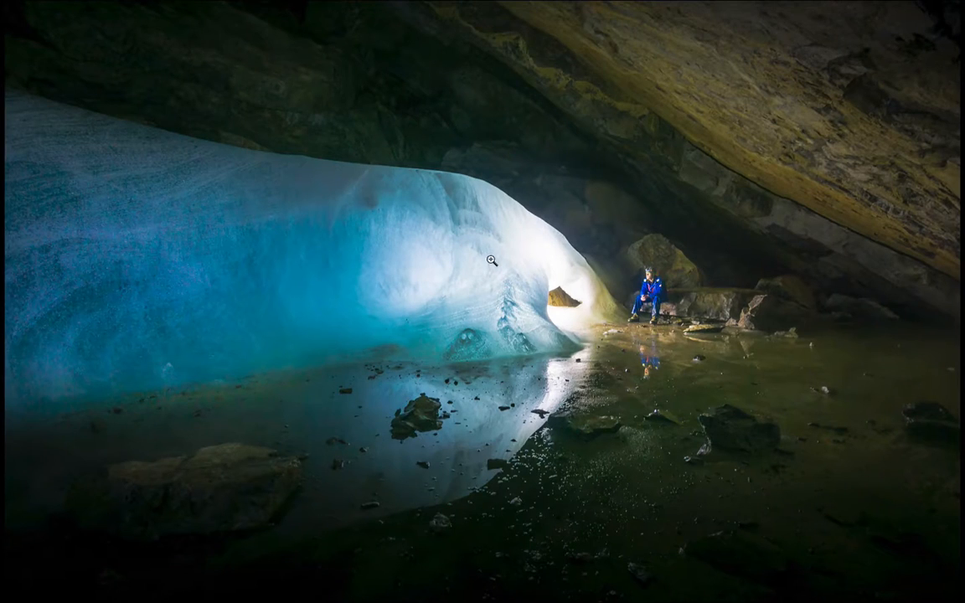
pyautogui.press('f')
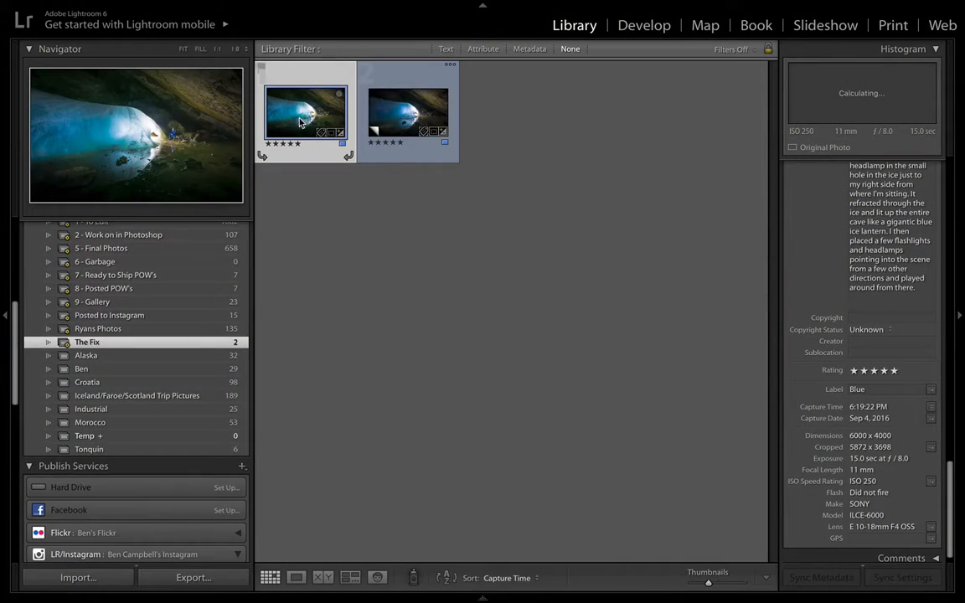
# Step: Open the earlier version in Develop and compare it with its unedited state, side by side and in the single view
pyautogui.press('d')
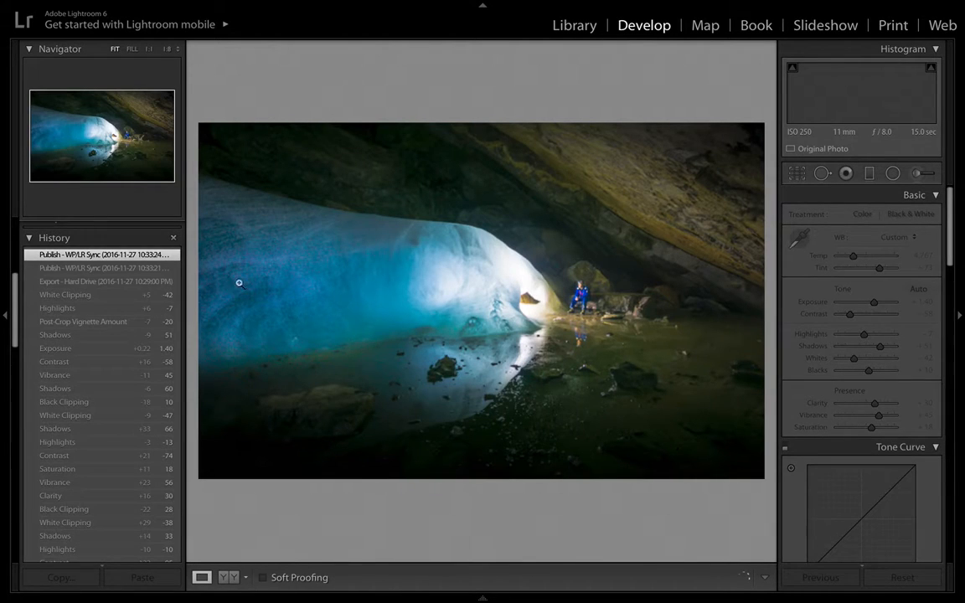
pyautogui.press('y')
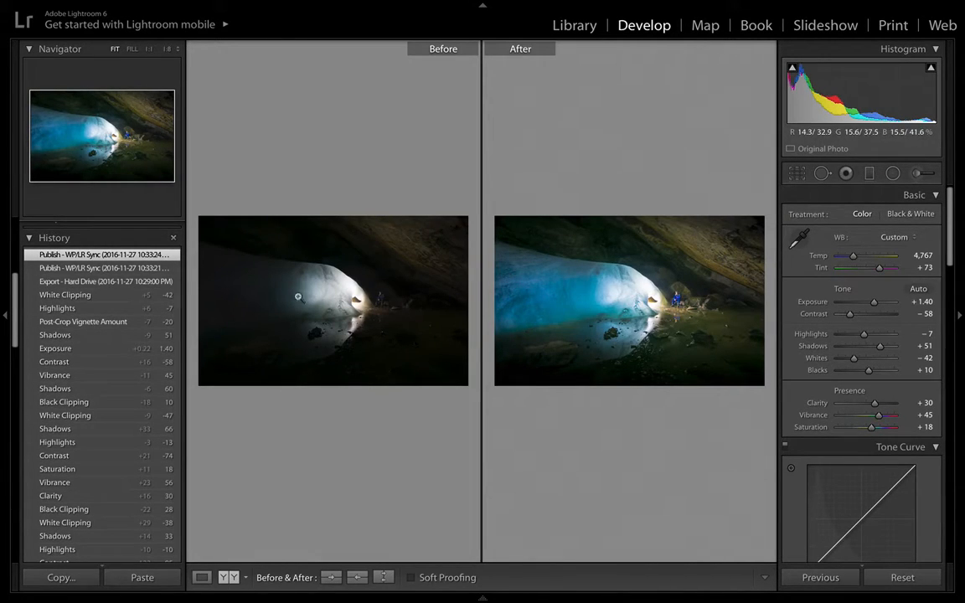
pyautogui.press('y')
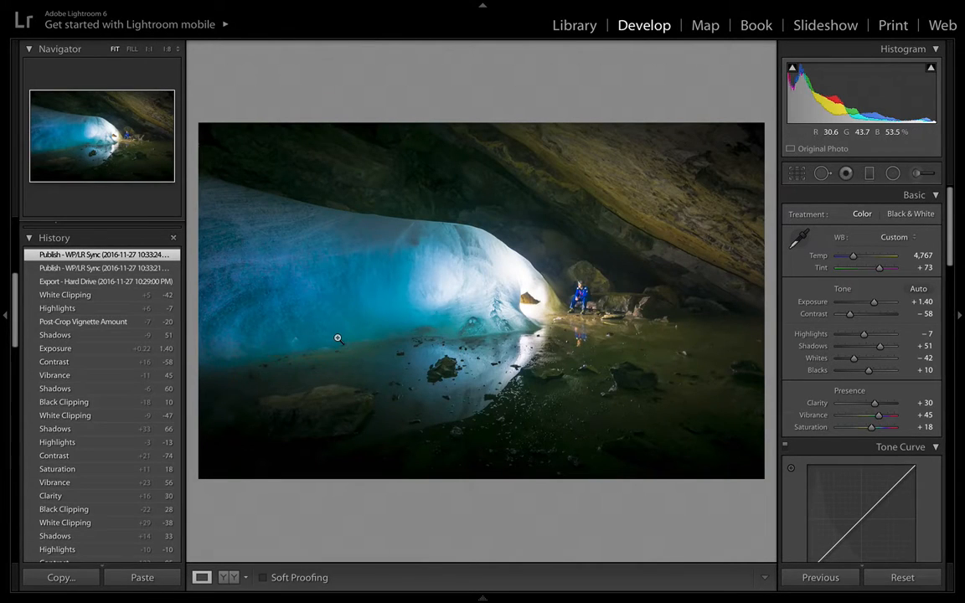
pyautogui.press('\\')
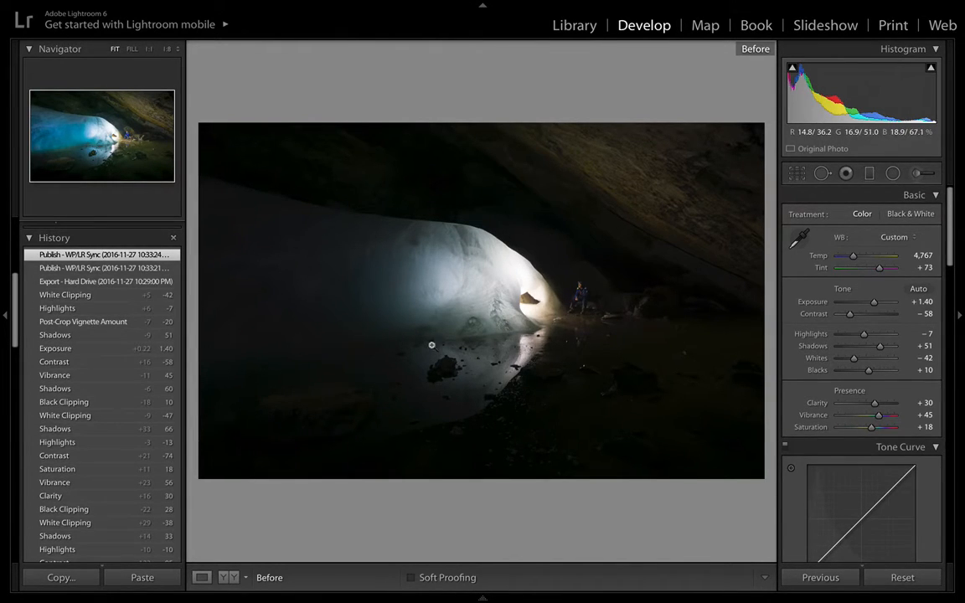
# Step: Restore the earlier version's edited view, and examine the newly edited virtual copy full screen from the Library
pyautogui.press('\\')
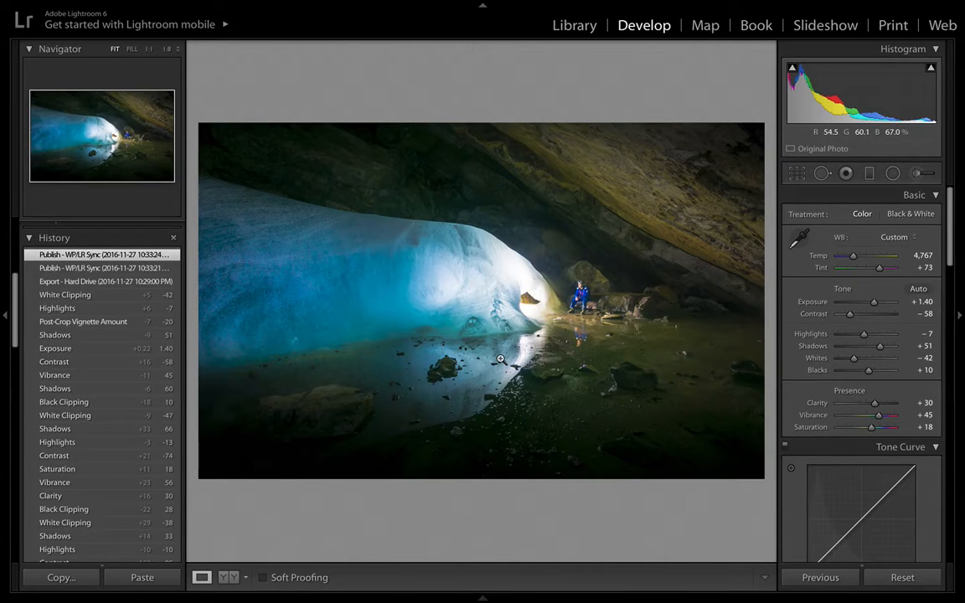
pyautogui.press('g')
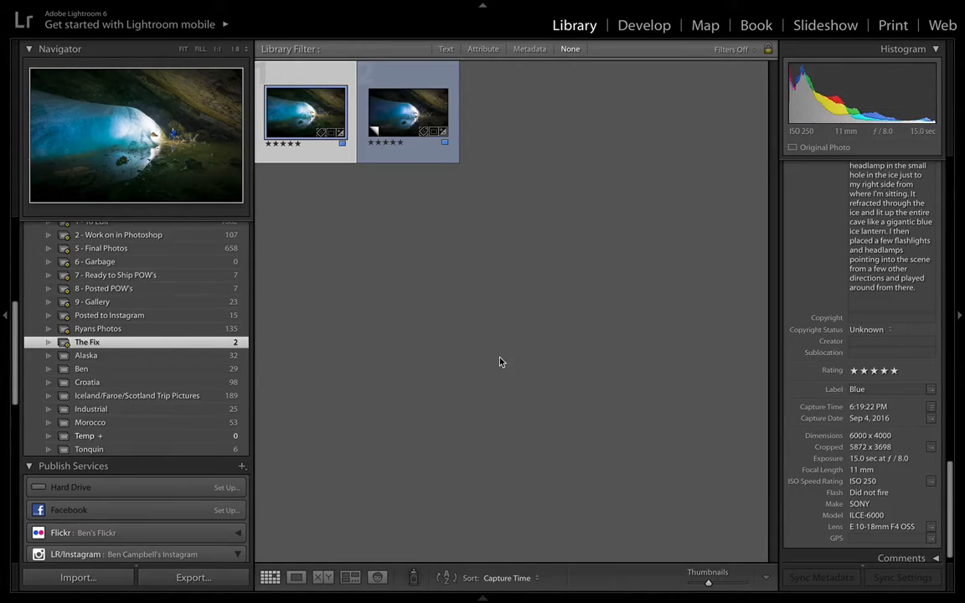
pyautogui.click(403, 115)
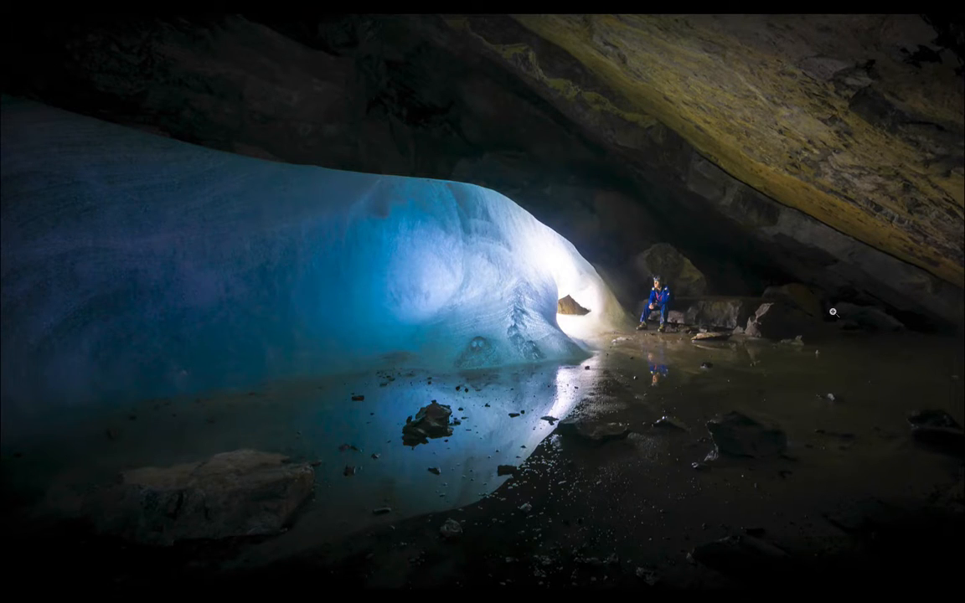
pyautogui.press('Escape')
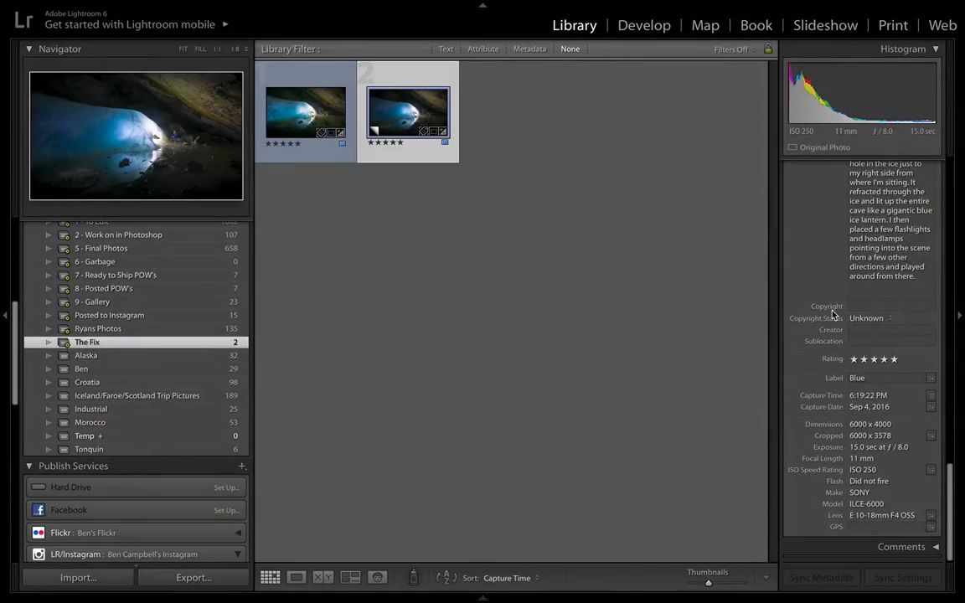
# Step: Open the virtual copy in Develop, review its Basic, Tone Curve and HSL adjustments, and hide the Navigator and History panels for a larger view
pyautogui.click(641, 17)
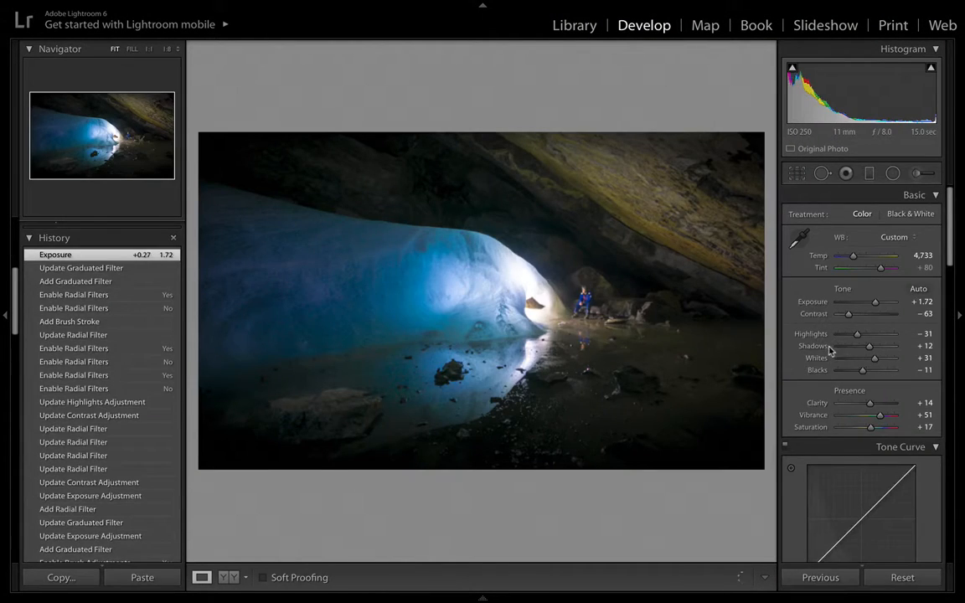
pyautogui.scroll(-10, 850, 254)
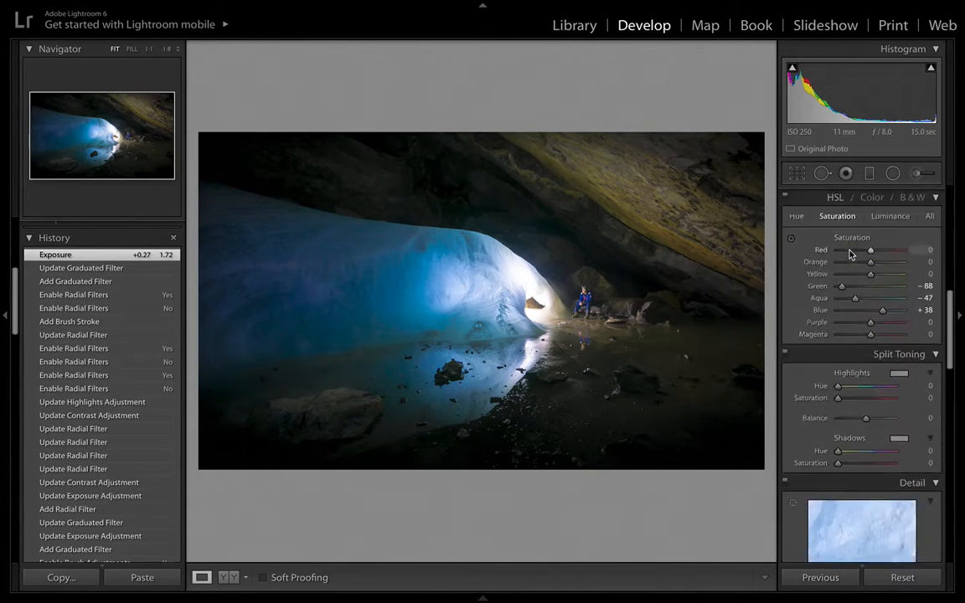
pyautogui.scroll(-6, 850, 251)
pyautogui.scroll(10, 850, 252)
pyautogui.scroll(8, 850, 255)
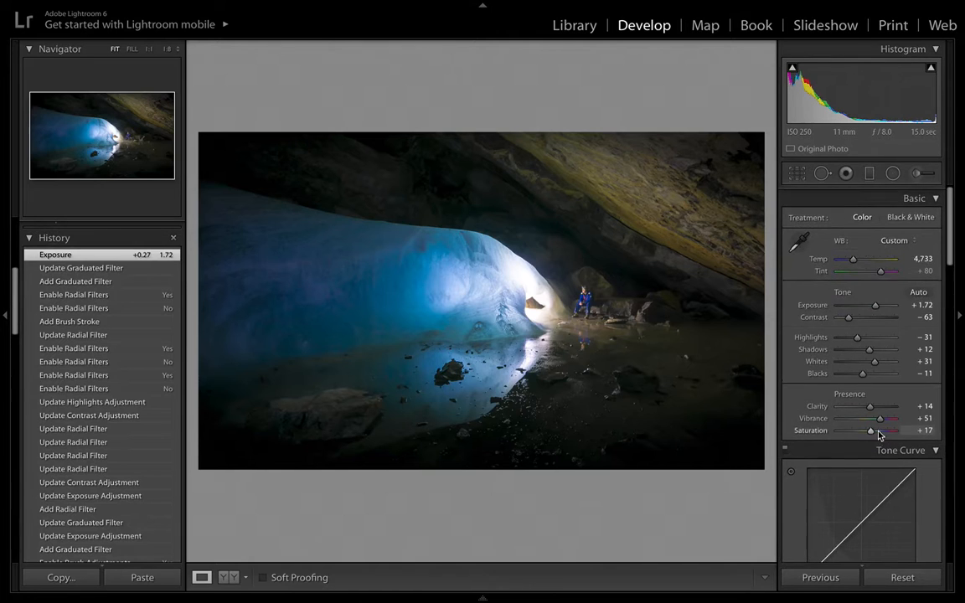
pyautogui.click(4, 306)
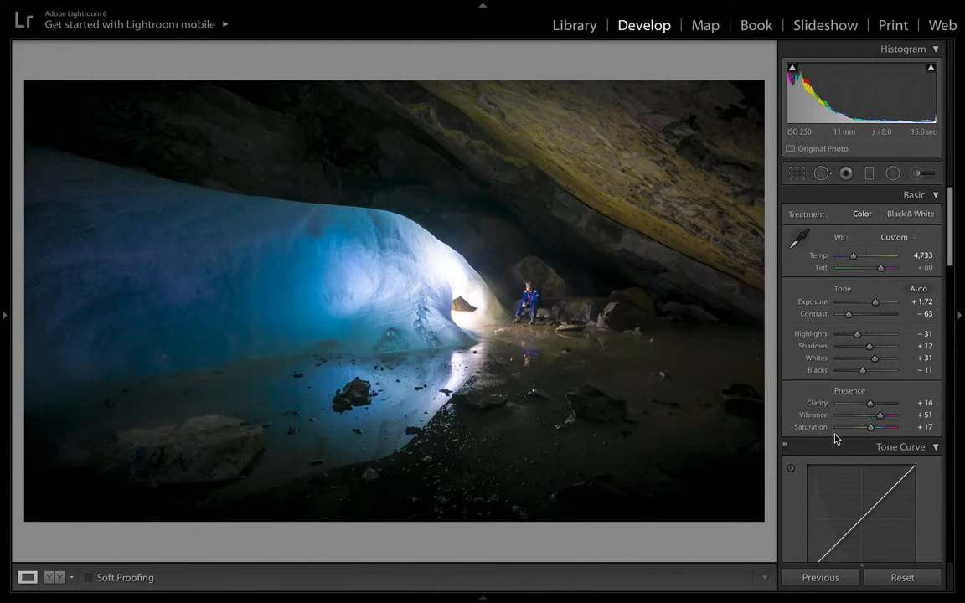
pyautogui.scroll(-3, 836, 437)
pyautogui.scroll(-1, 836, 435)
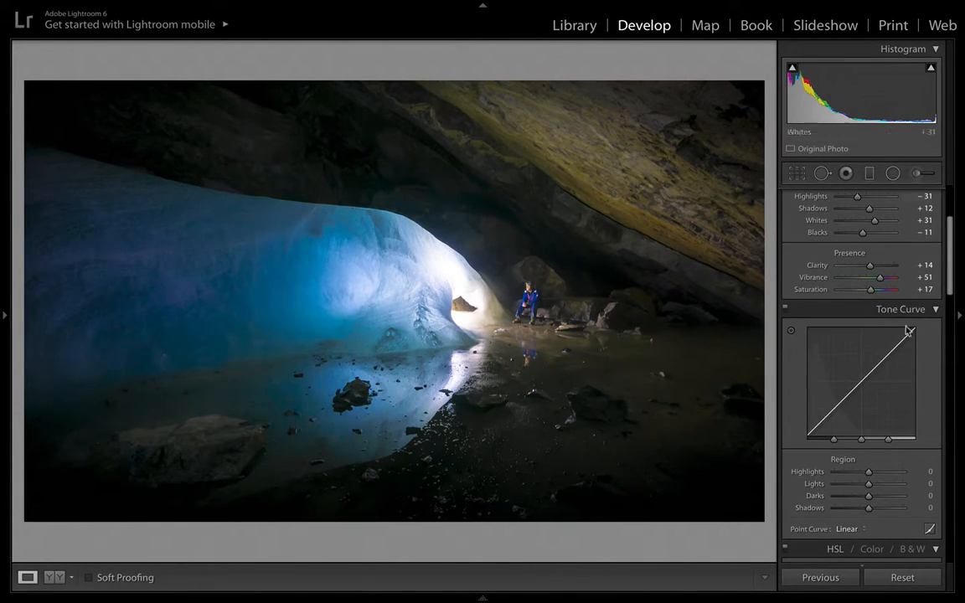
pyautogui.scroll(4, 865, 467)
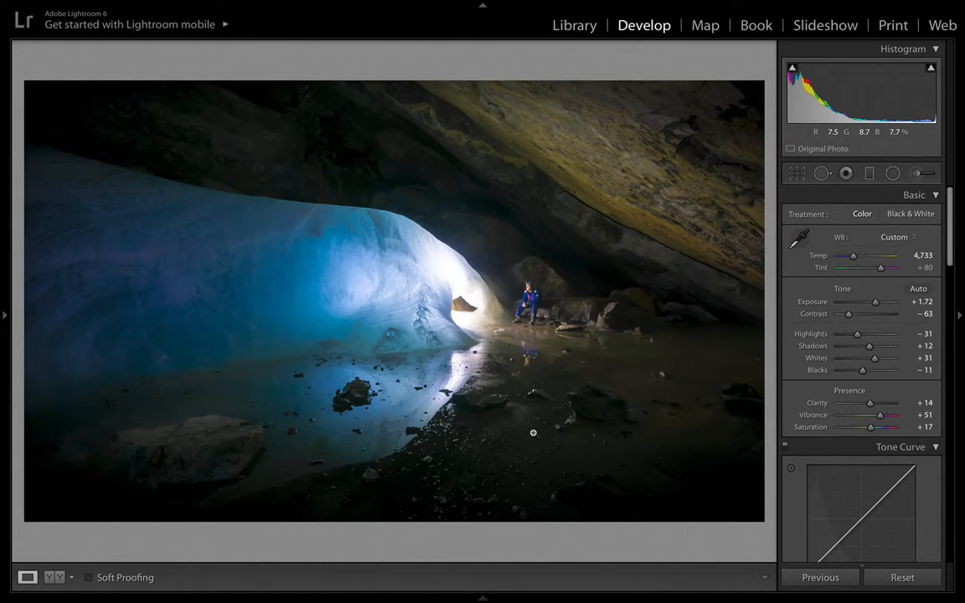
# Step: Crop thin strips off the bottom and top edges of the ice cave photo, and check the result full screen
pyautogui.click(797, 173)
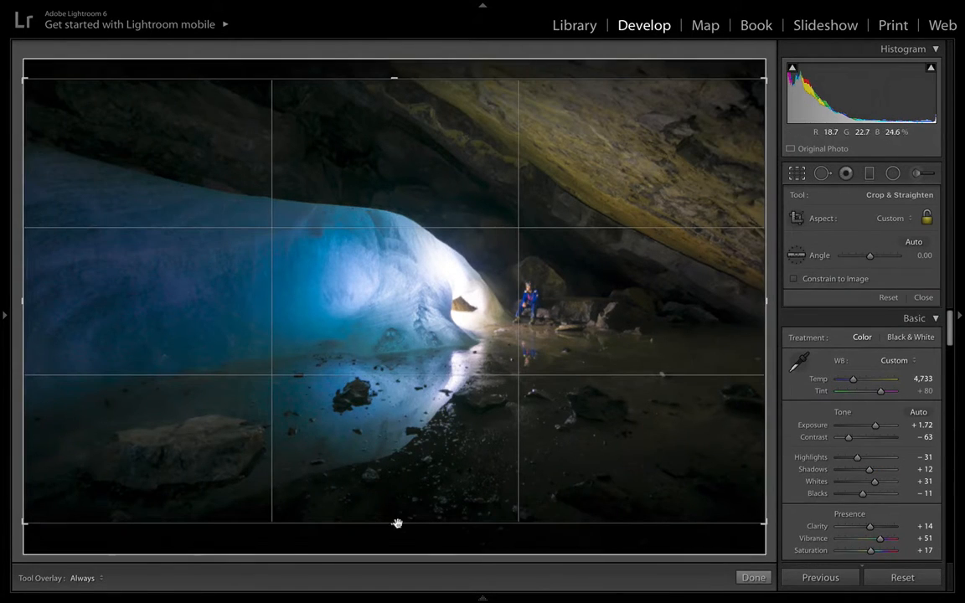
pyautogui.moveTo(395, 523)
pyautogui.mouseDown()
pyautogui.moveTo(395, 536)
pyautogui.moveTo(392, 520)
pyautogui.mouseUp()
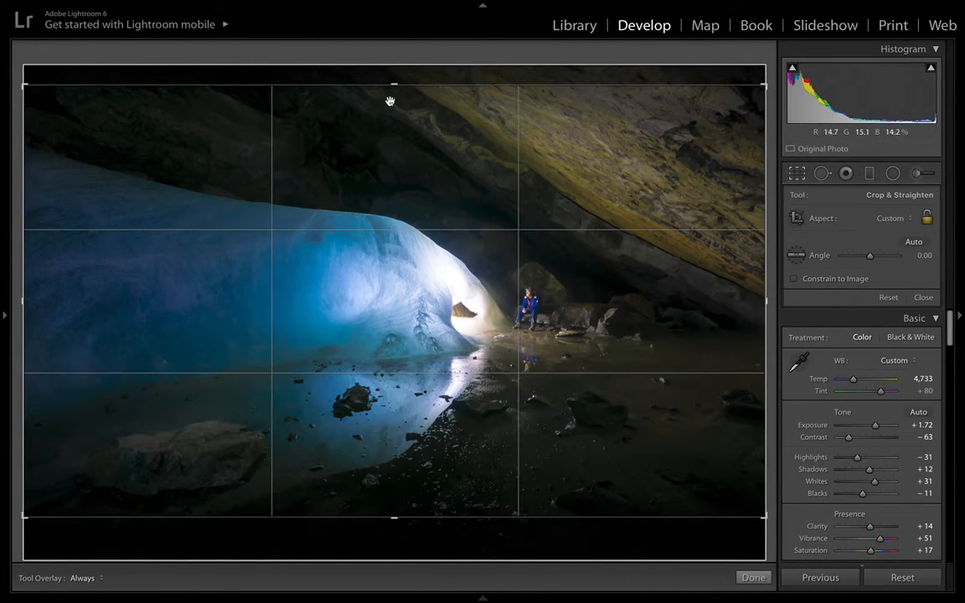
pyautogui.moveTo(392, 86); pyautogui.dragTo(392, 89)
pyautogui.press('Return')
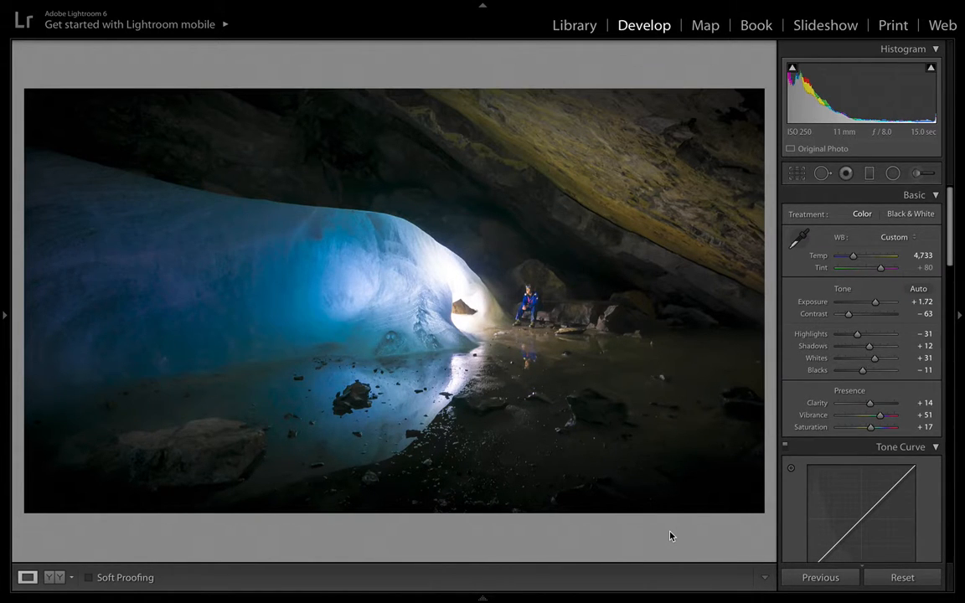
pyautogui.hotkey('ctrl', 'Return')
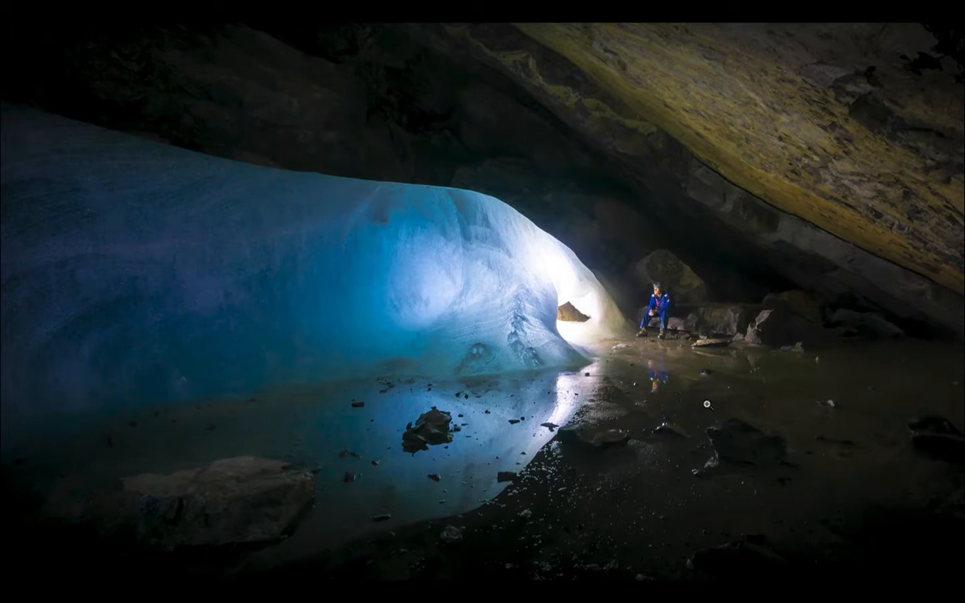